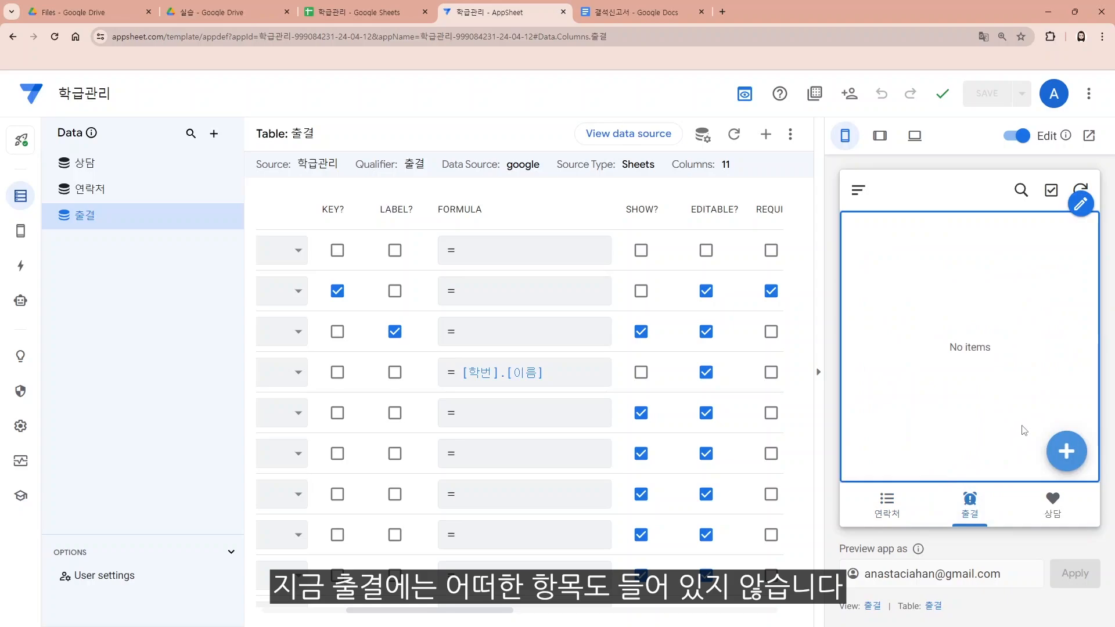
- Start a new 출결 record for the absent student with 항목 set to 결석 and 세부 set to 질병
{"action": "left_click", "coordinate": [1057, 454]}
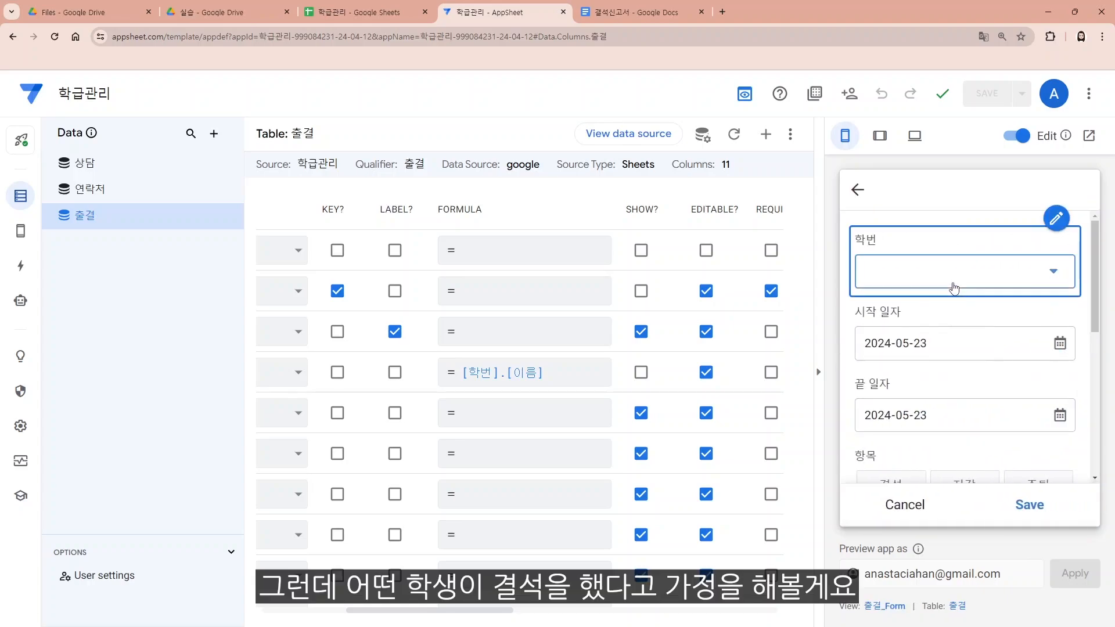
{"action": "left_click", "coordinate": [953, 288]}
{"action": "left_click", "coordinate": [958, 317]}
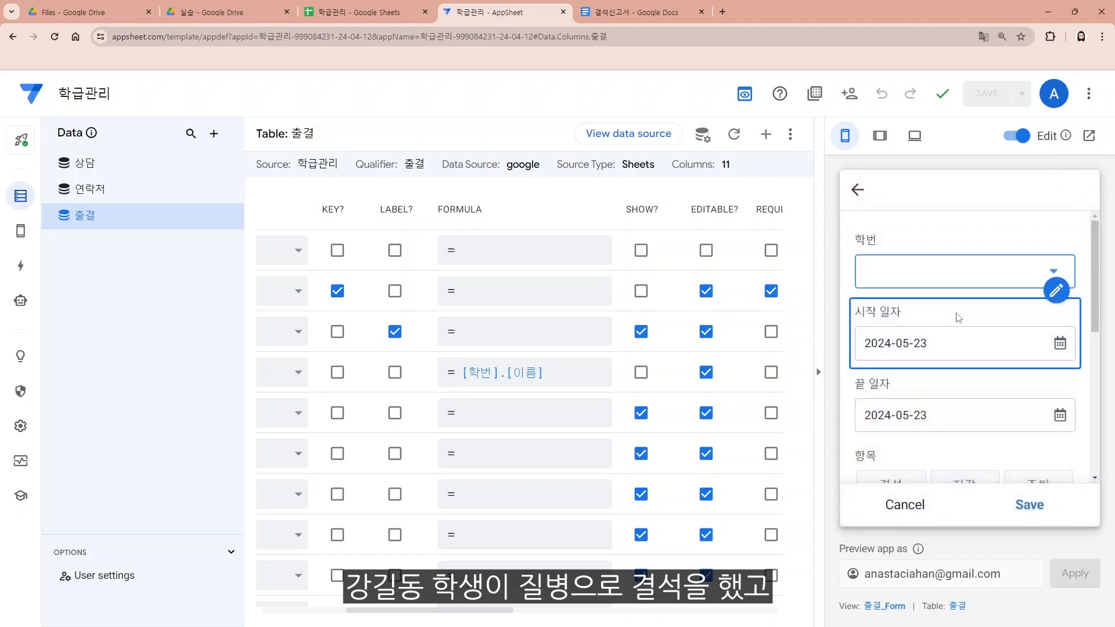
{"action": "scroll", "coordinate": [952, 325], "scroll_direction": "down", "scroll_amount": 3}
{"action": "left_click", "coordinate": [891, 418]}
{"action": "scroll", "coordinate": [893, 414], "scroll_direction": "down", "scroll_amount": 2}
- Enter 감기 as the 사유, choose Y for 파일 생성, and save the absence record
{"action": "left_click", "coordinate": [898, 383]}
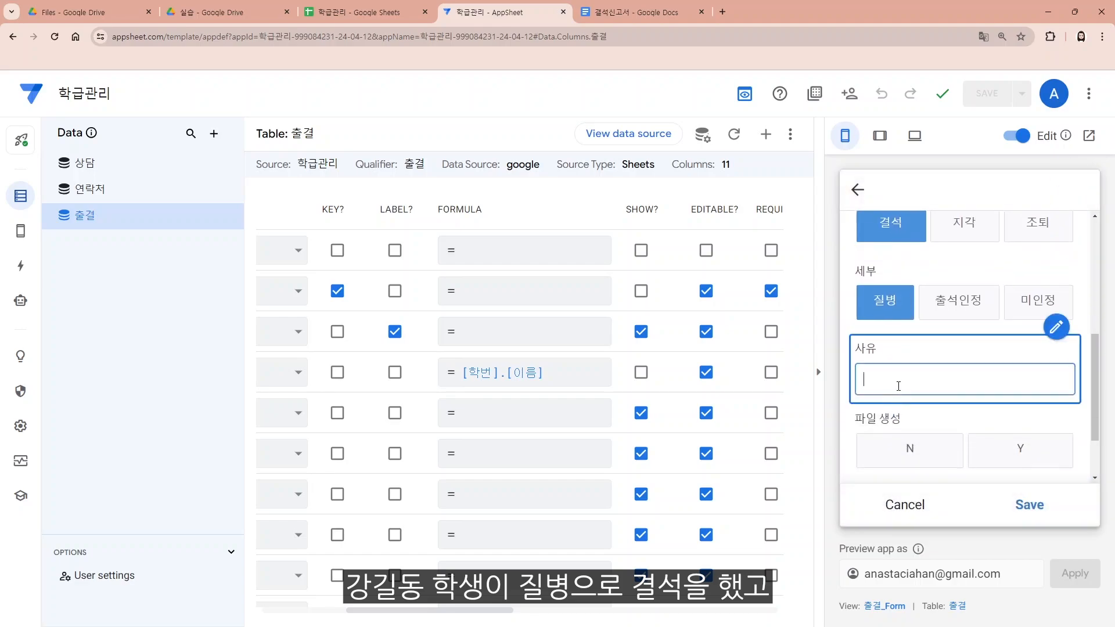
{"action": "type", "text": "감기"}
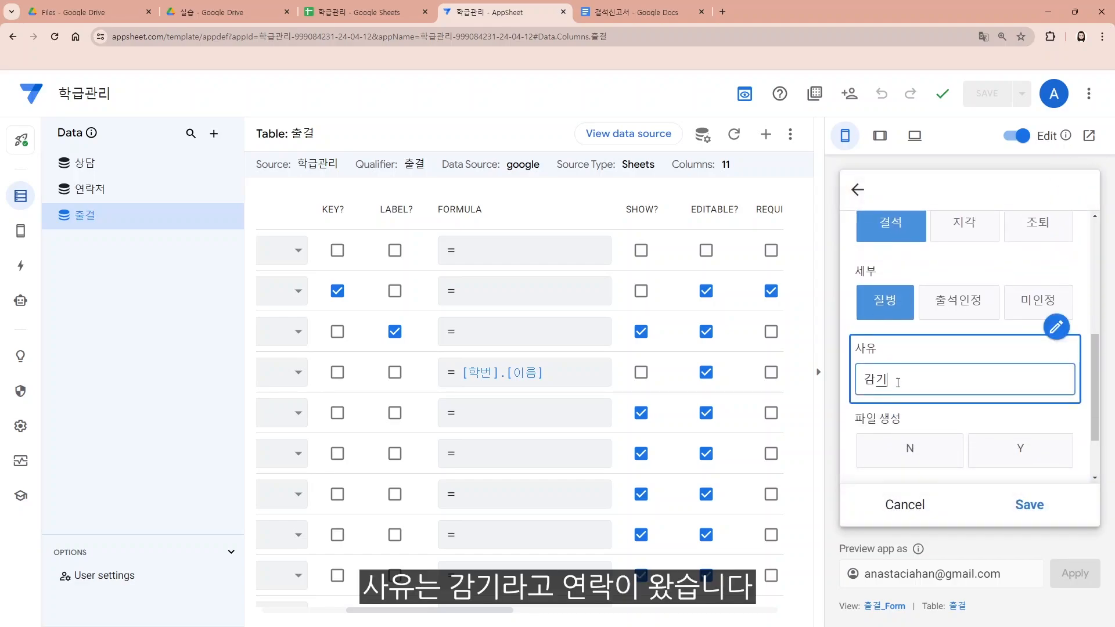
{"action": "left_click", "coordinate": [898, 383]}
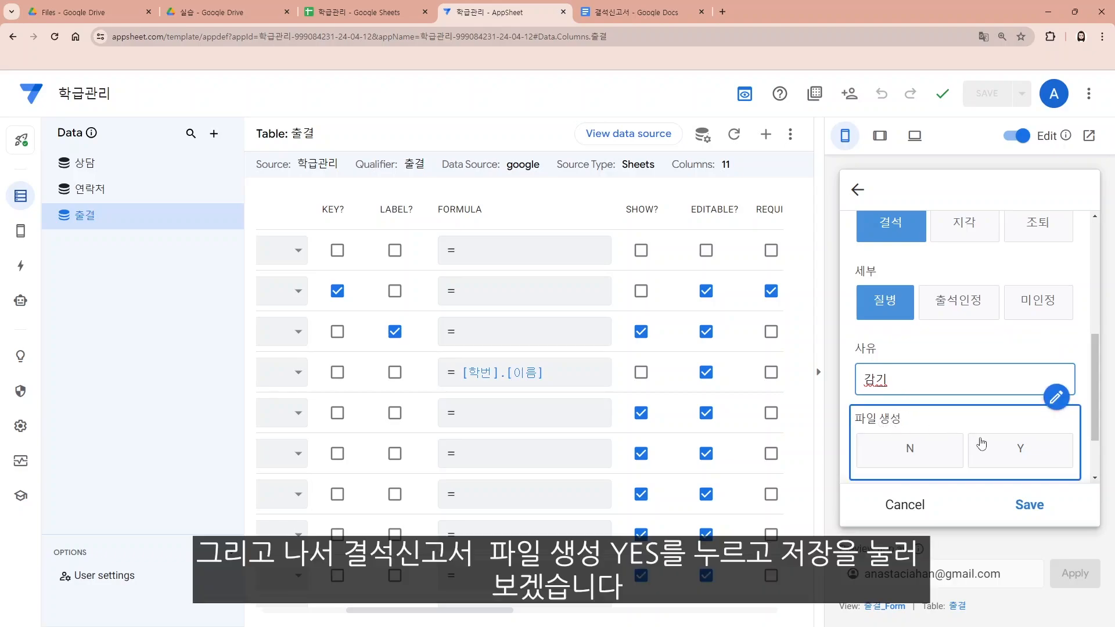
{"action": "left_click", "coordinate": [1002, 451]}
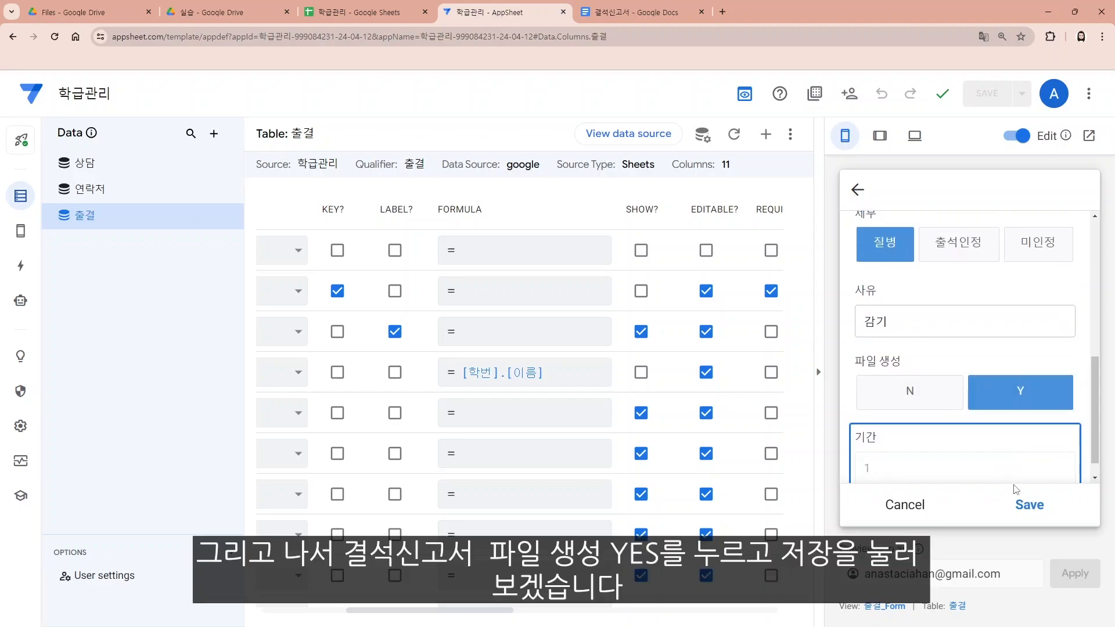
{"action": "left_click", "coordinate": [1028, 505]}
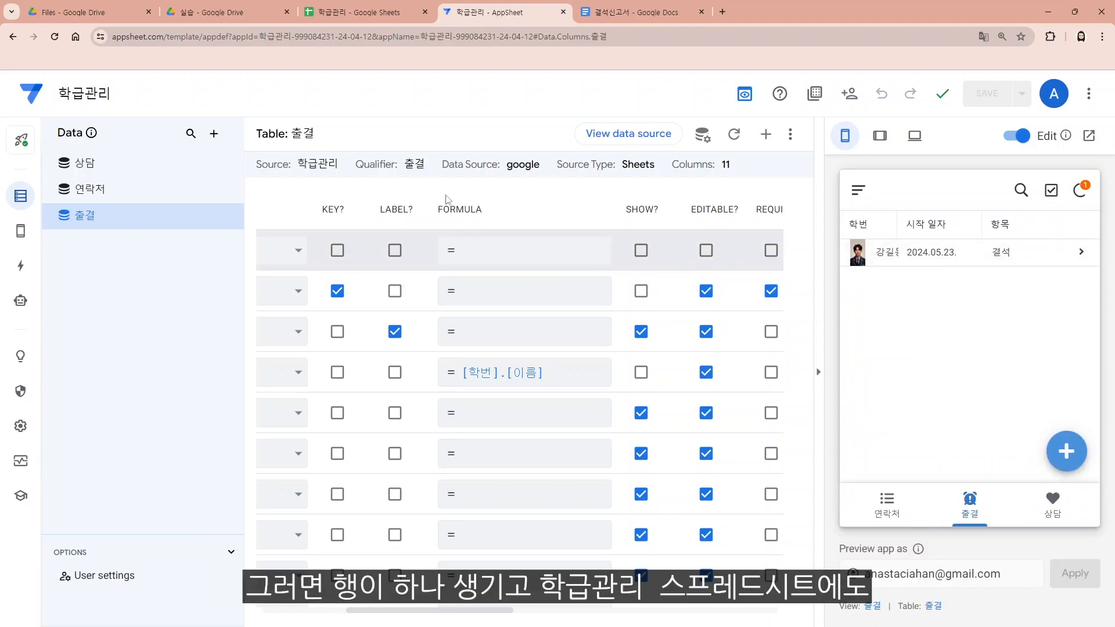
- Check the new record in the 학급관리 spreadsheet and view the generated absence report PDF in Drive's Files folder
{"action": "left_click", "coordinate": [354, 14]}
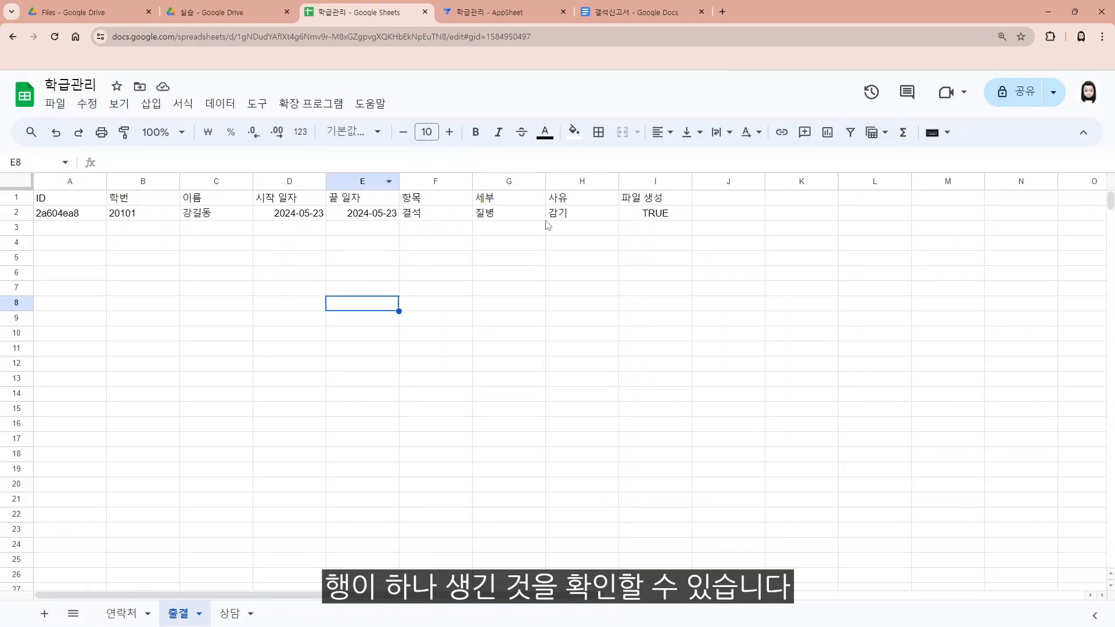
{"action": "left_click", "coordinate": [67, 13]}
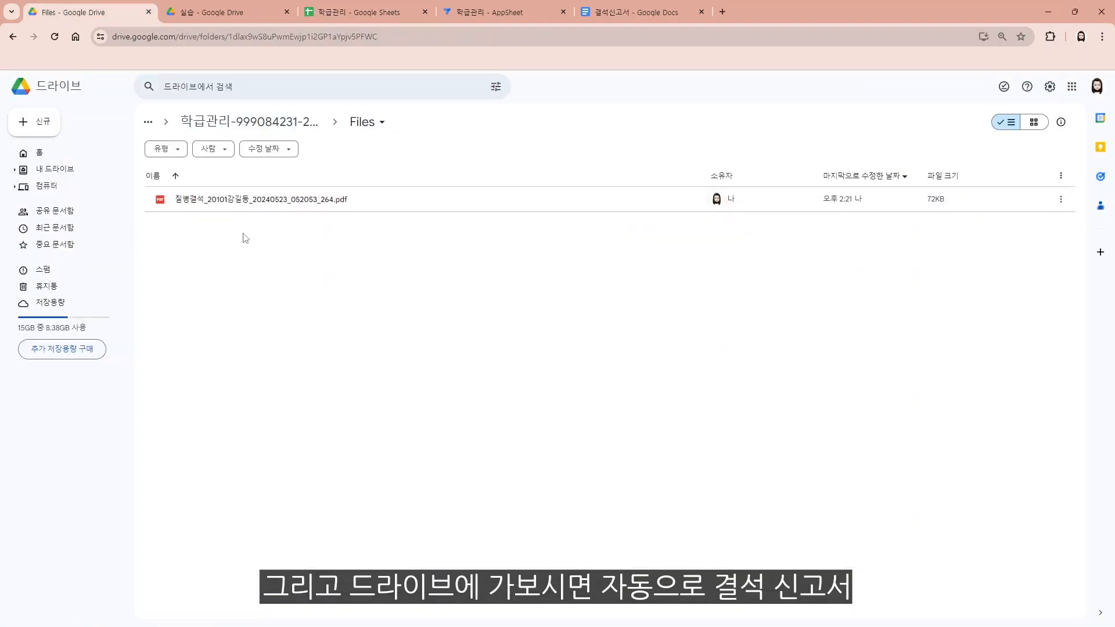
{"action": "double_click", "coordinate": [219, 197]}
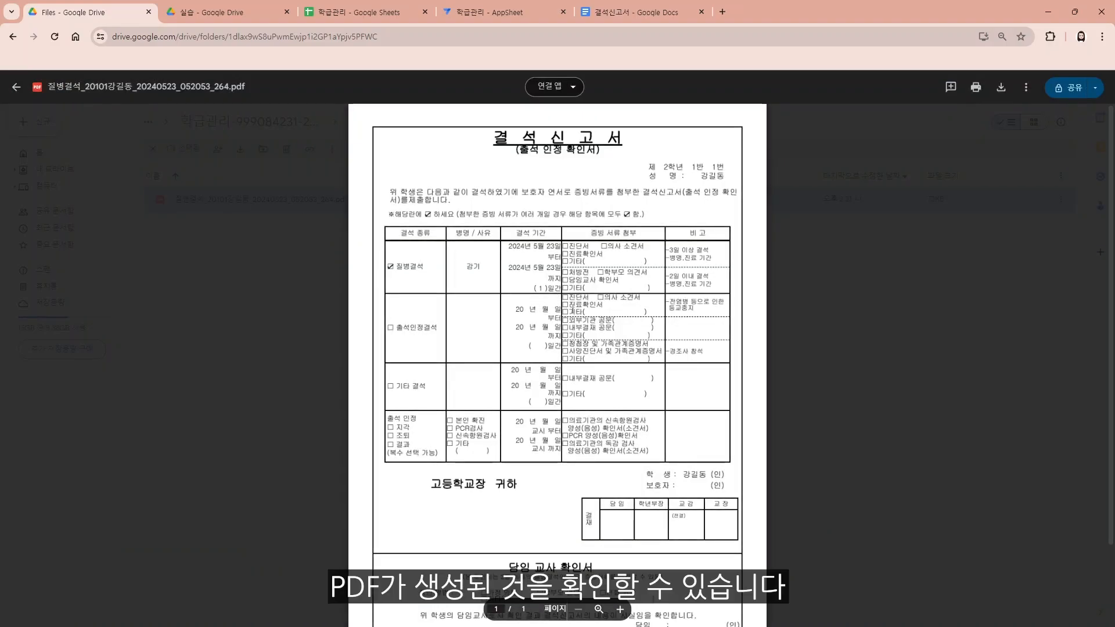
{"action": "key", "text": "ctrl+plus"}
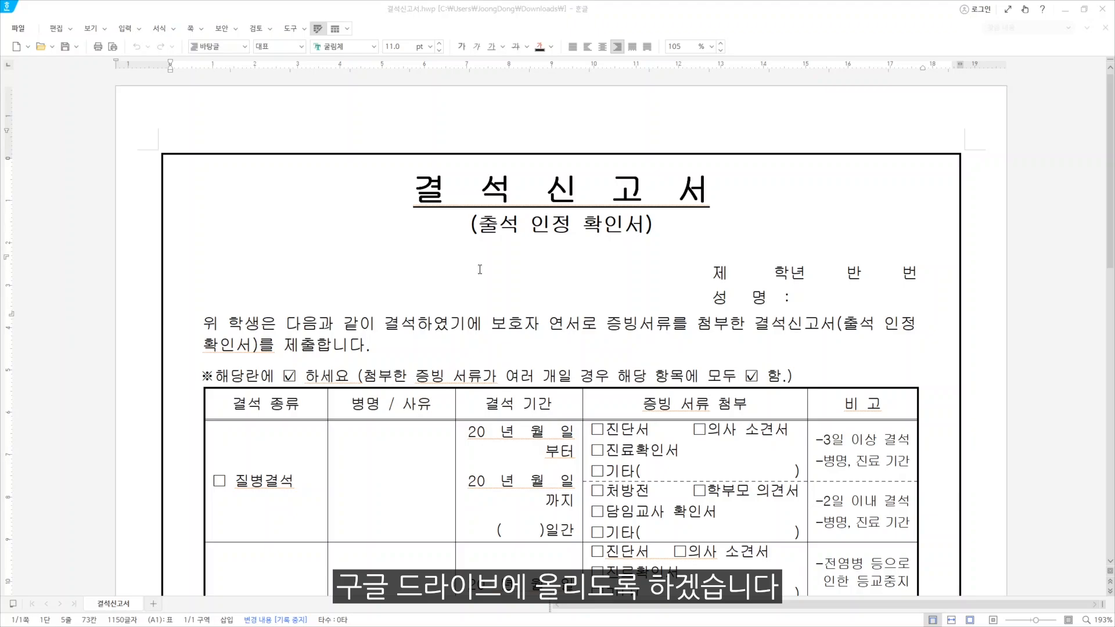
- In Hangul (한글), save a copy of the 결석신고서 form in the ODT text document format (*.odt)
{"action": "left_click", "coordinate": [18, 28]}
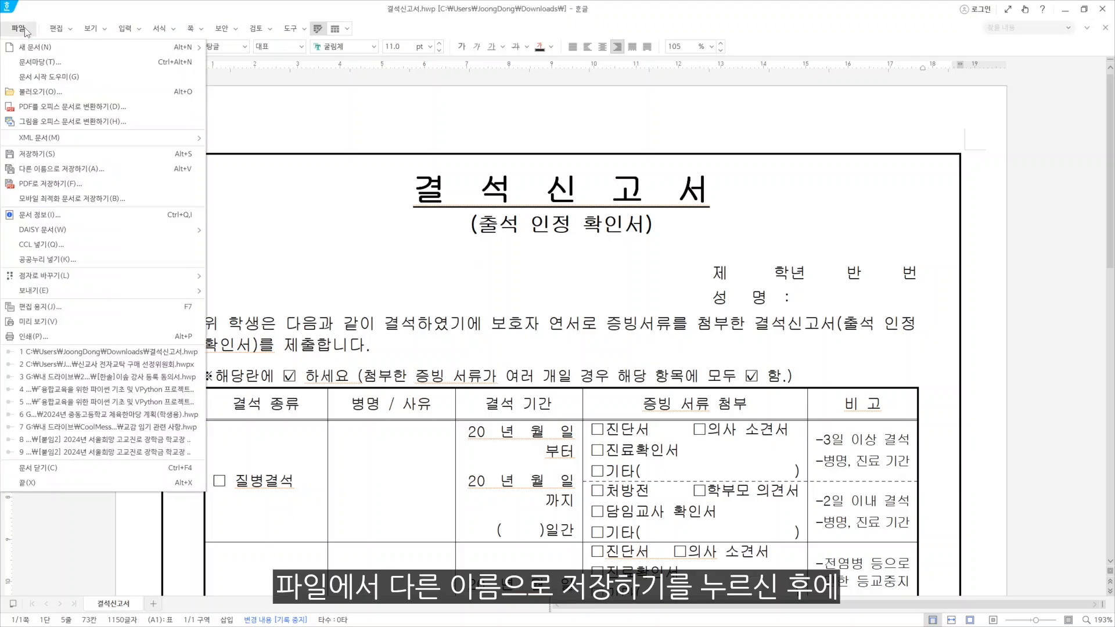
{"action": "left_click", "coordinate": [68, 169]}
{"action": "left_click", "coordinate": [167, 265]}
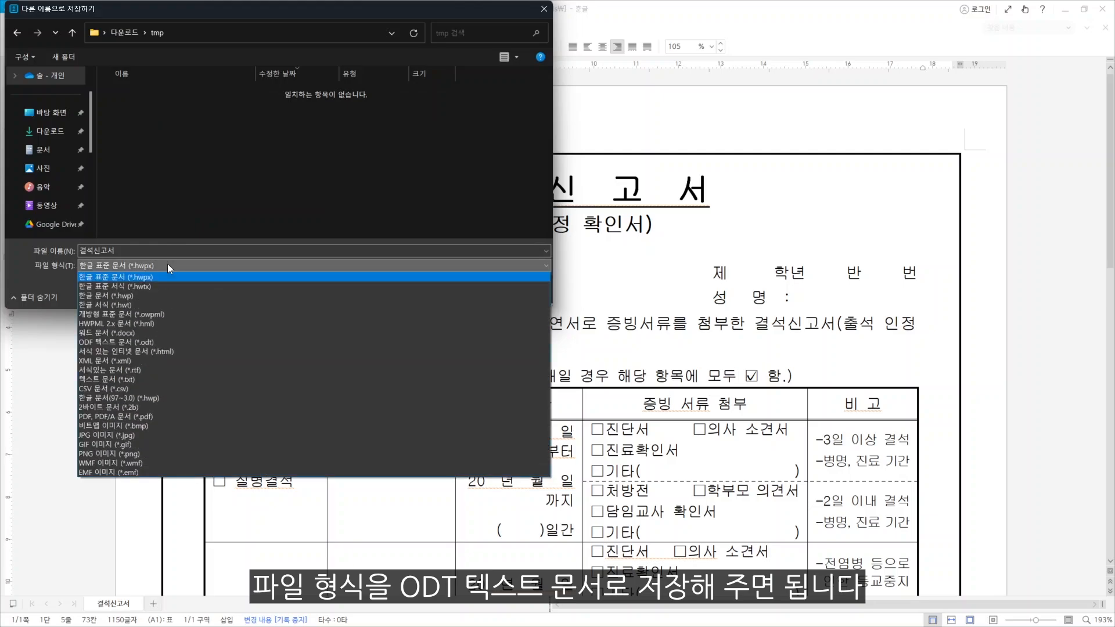
{"action": "left_click", "coordinate": [155, 340]}
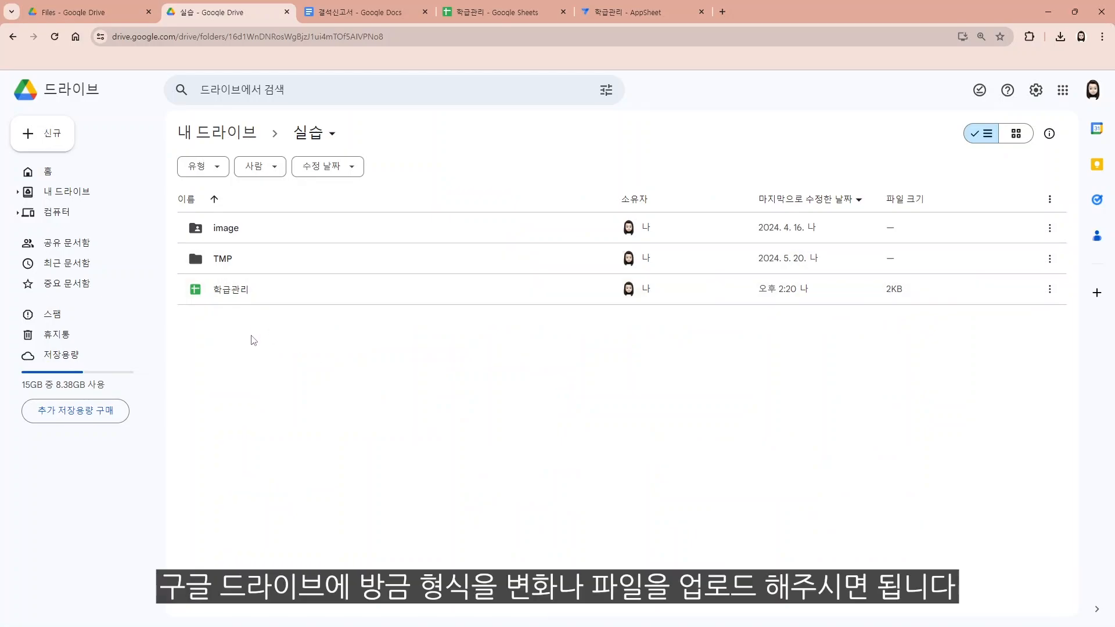
- Upload 결석신고서.odt to the 실습 folder in Google Drive and open it in Google Docs
{"action": "right_click", "coordinate": [262, 354]}
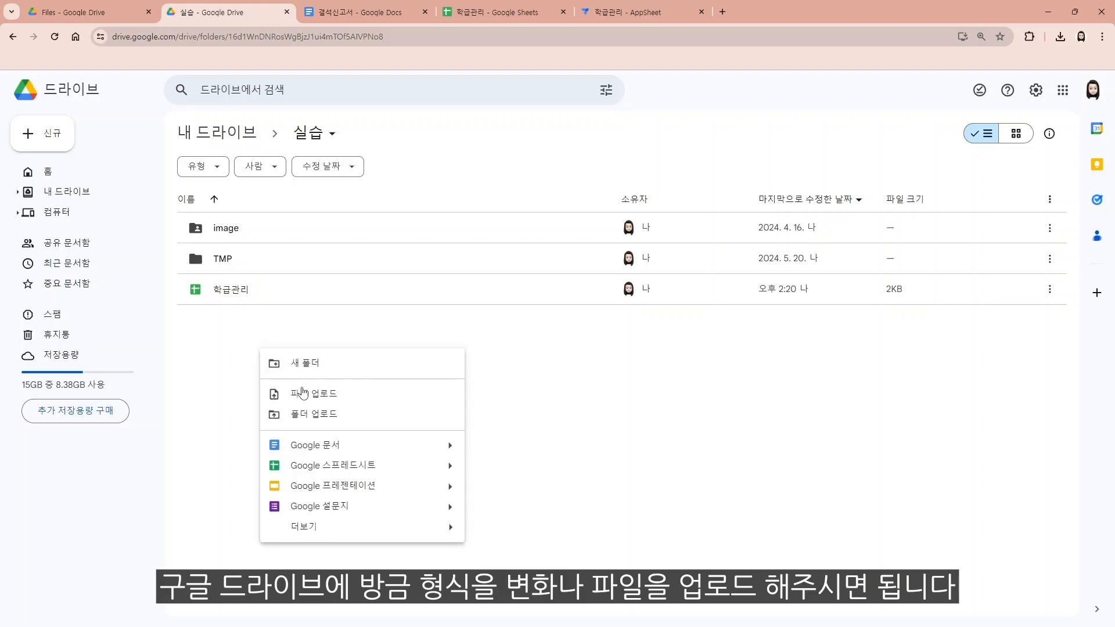
{"action": "left_click", "coordinate": [302, 397]}
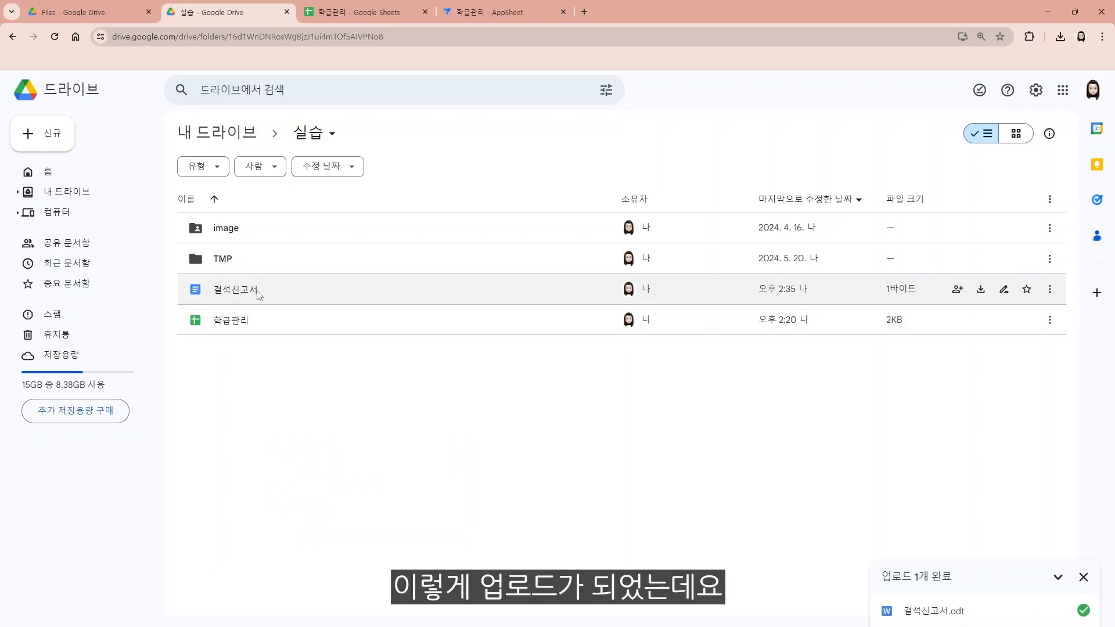
{"action": "double_click", "coordinate": [257, 293]}
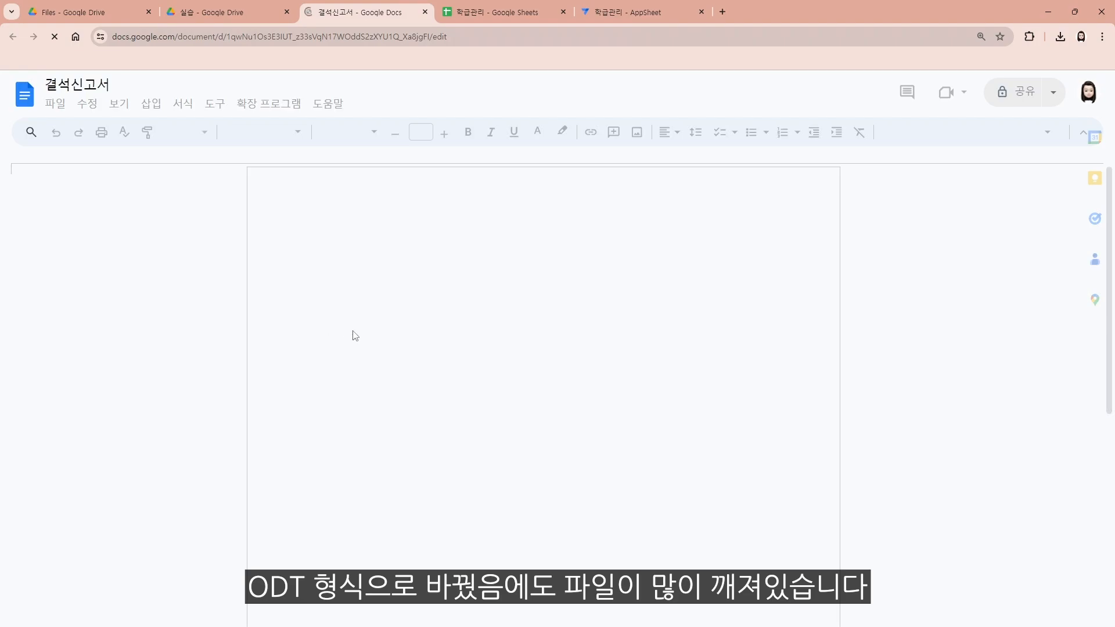
- Compare the converted 결석신고서 in Google Docs with the original Hangul form, viewing the page at 75% zoom
{"action": "scroll", "coordinate": [450, 407], "scroll_direction": "down", "scroll_amount": 4}
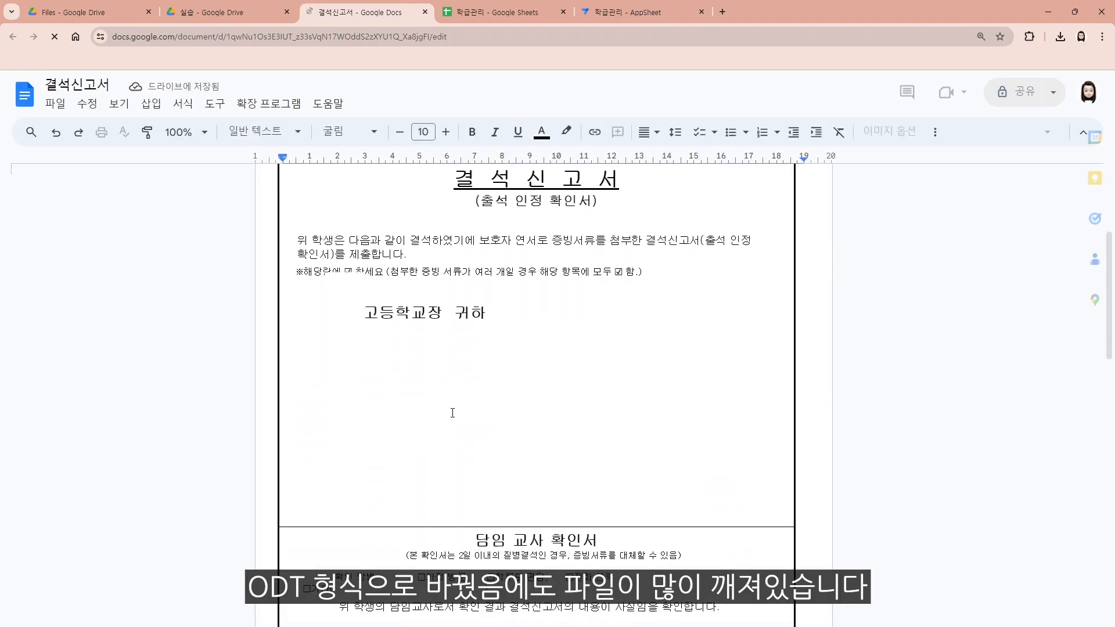
{"action": "scroll", "coordinate": [453, 413], "scroll_direction": "down", "scroll_amount": 7}
{"action": "scroll", "coordinate": [459, 427], "scroll_direction": "up", "scroll_amount": 11}
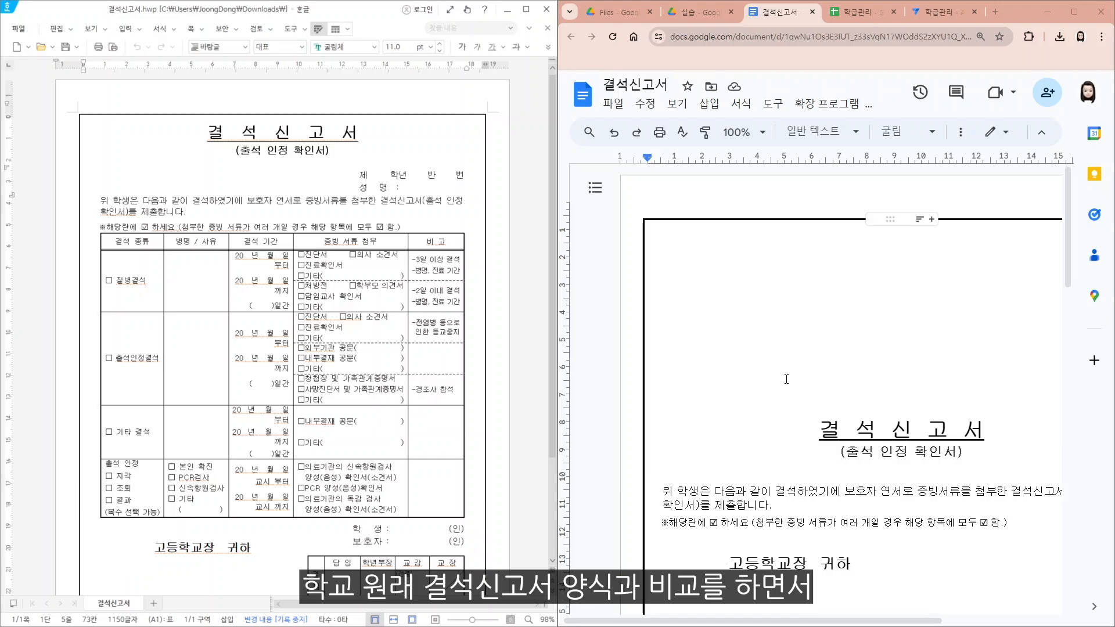
{"action": "left_click", "coordinate": [790, 401]}
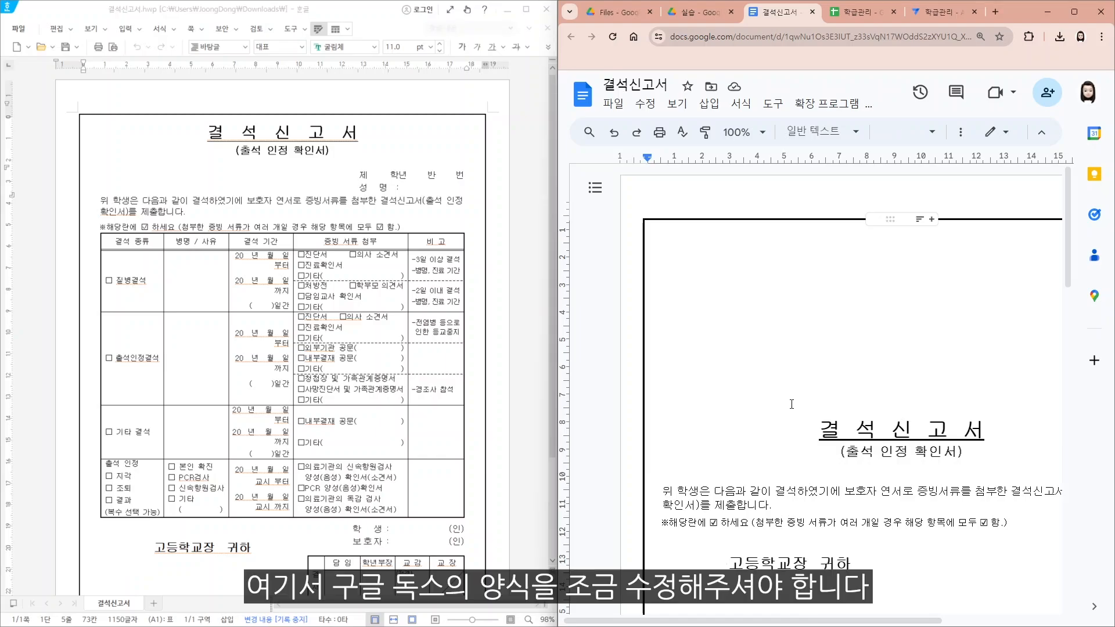
{"action": "scroll", "coordinate": [791, 404], "scroll_direction": "down", "scroll_amount": 5}
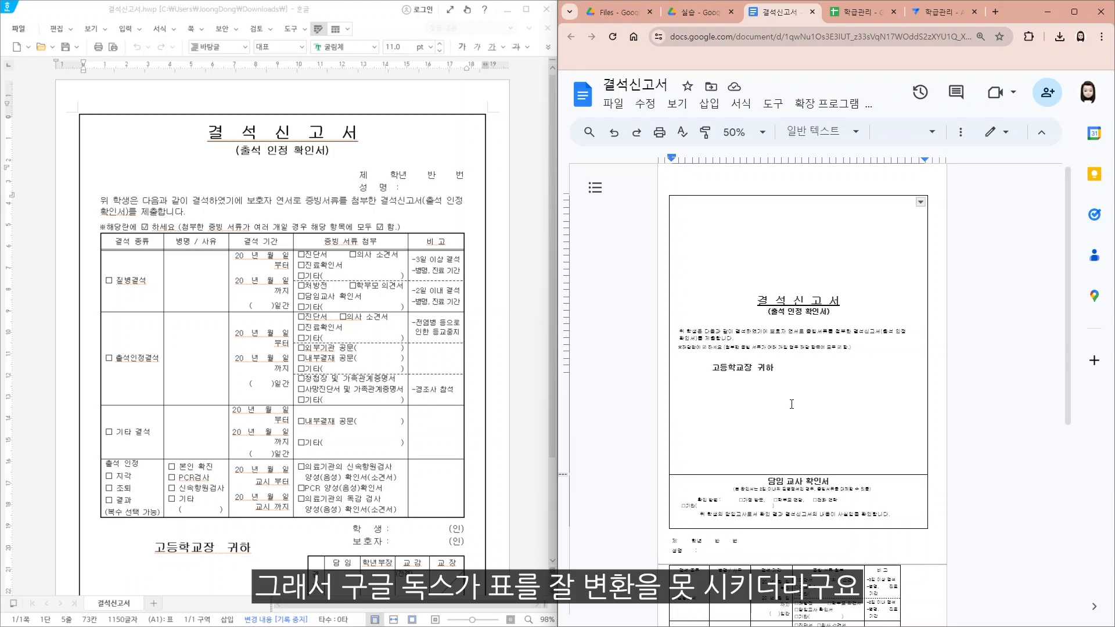
{"action": "scroll", "coordinate": [791, 404], "scroll_direction": "up", "scroll_amount": 1}
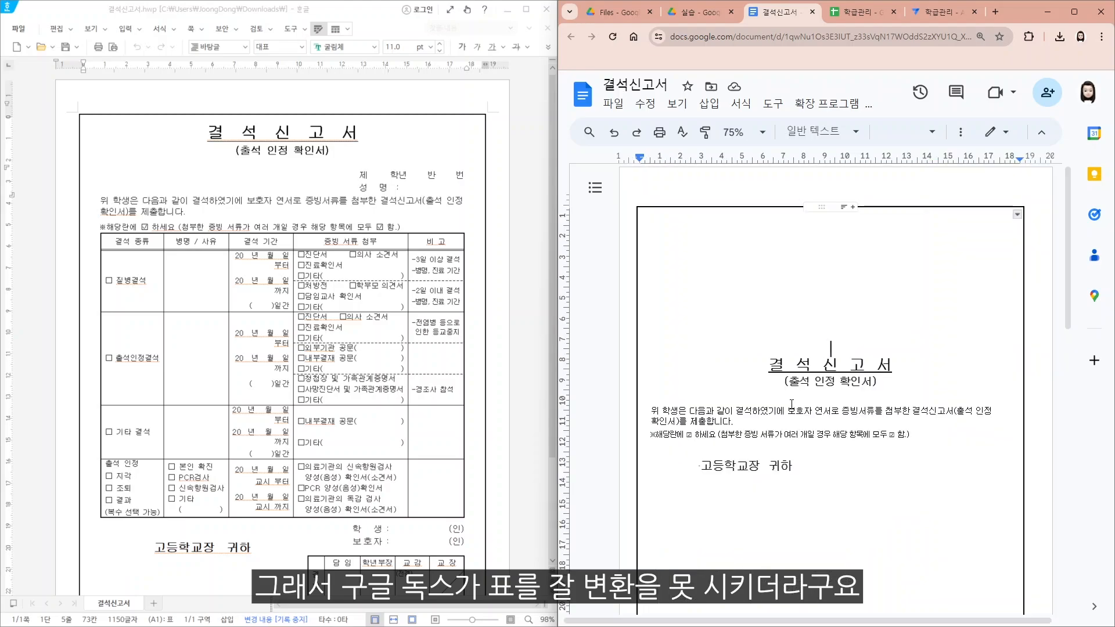
- Set the document's top and bottom page margins to 0 cm and the left margin to 0.5 cm, and edit the right margin
{"action": "left_click", "coordinate": [672, 199]}
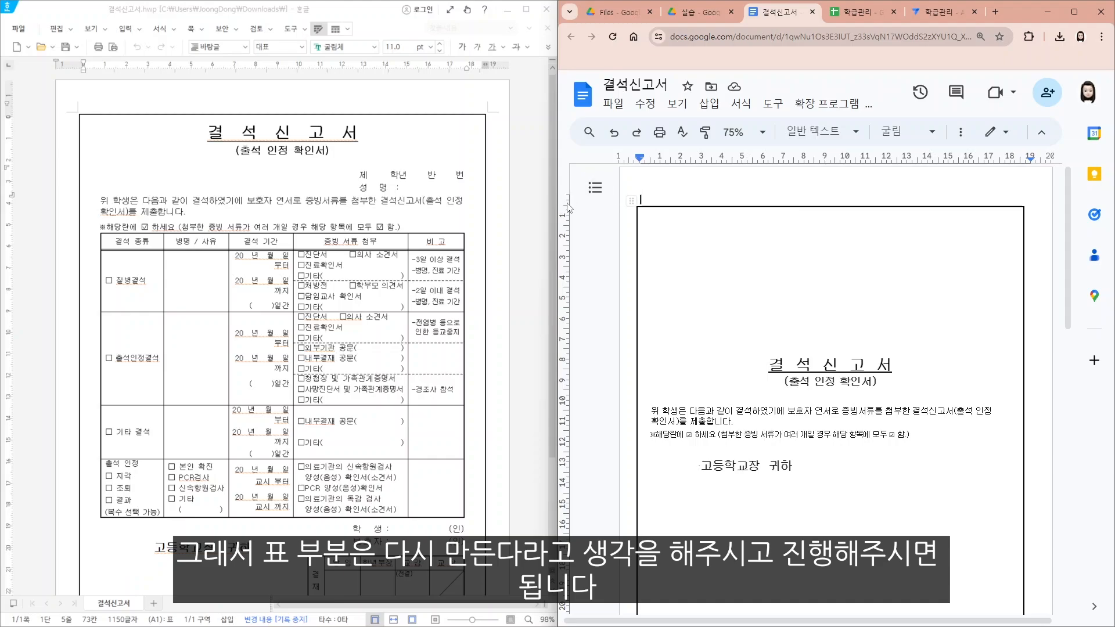
{"action": "left_click", "coordinate": [617, 108]}
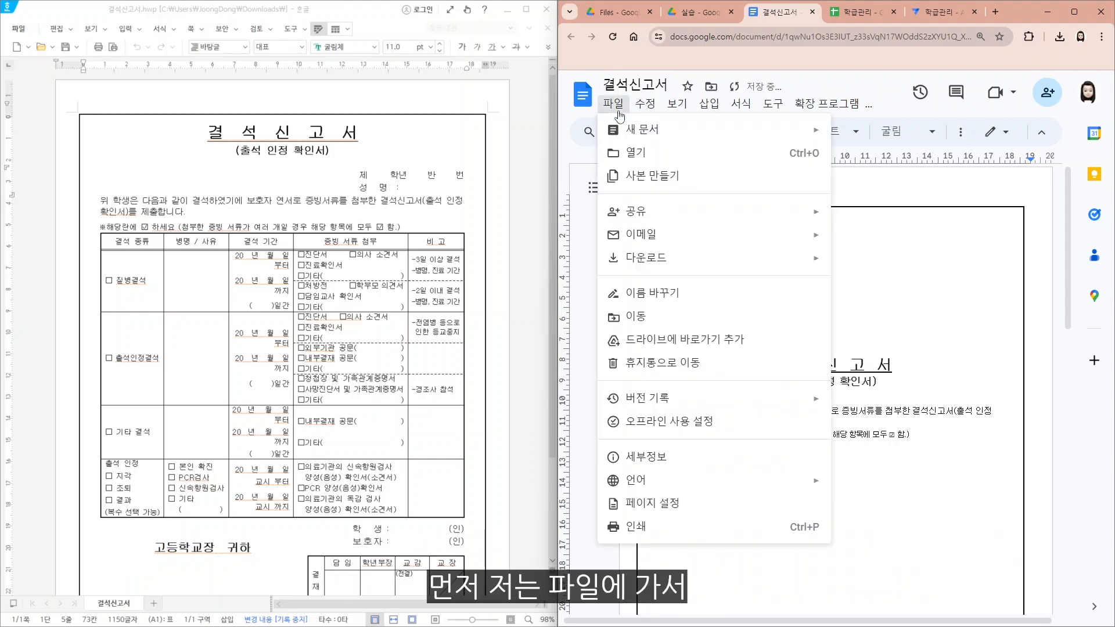
{"action": "left_click", "coordinate": [658, 505]}
{"action": "double_click", "coordinate": [934, 335]}
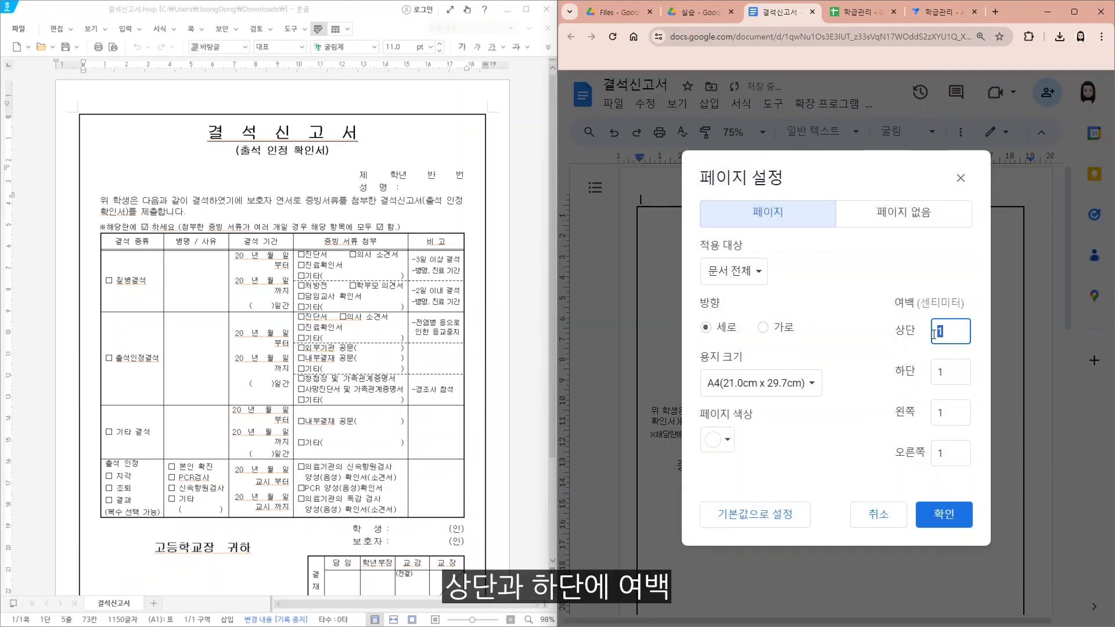
{"action": "type", "text": "0"}
{"action": "double_click", "coordinate": [939, 372]}
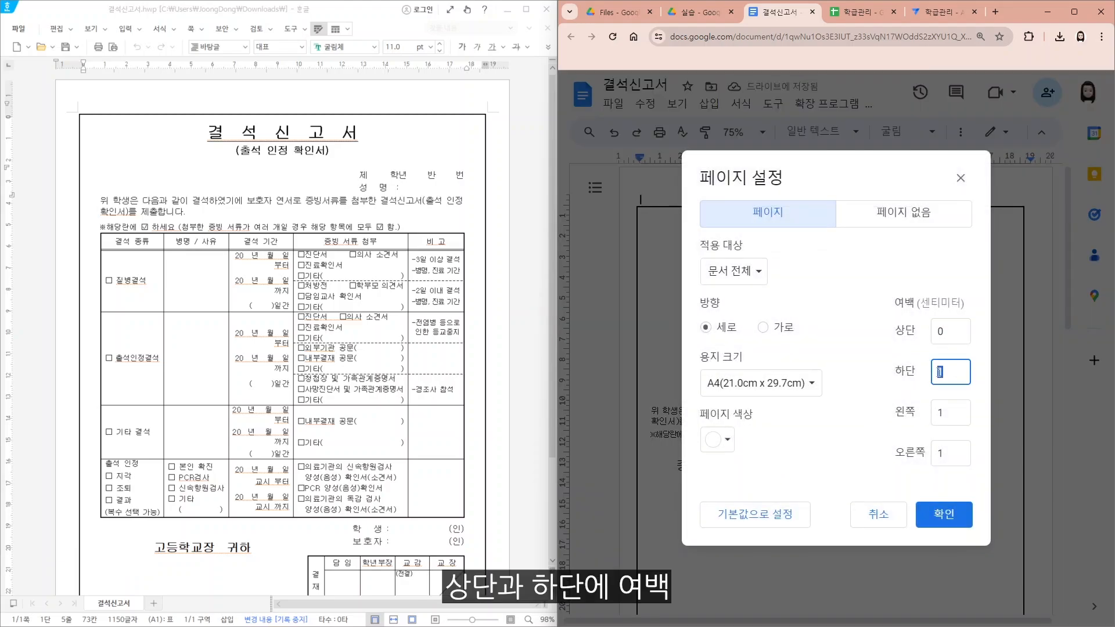
{"action": "type", "text": "0"}
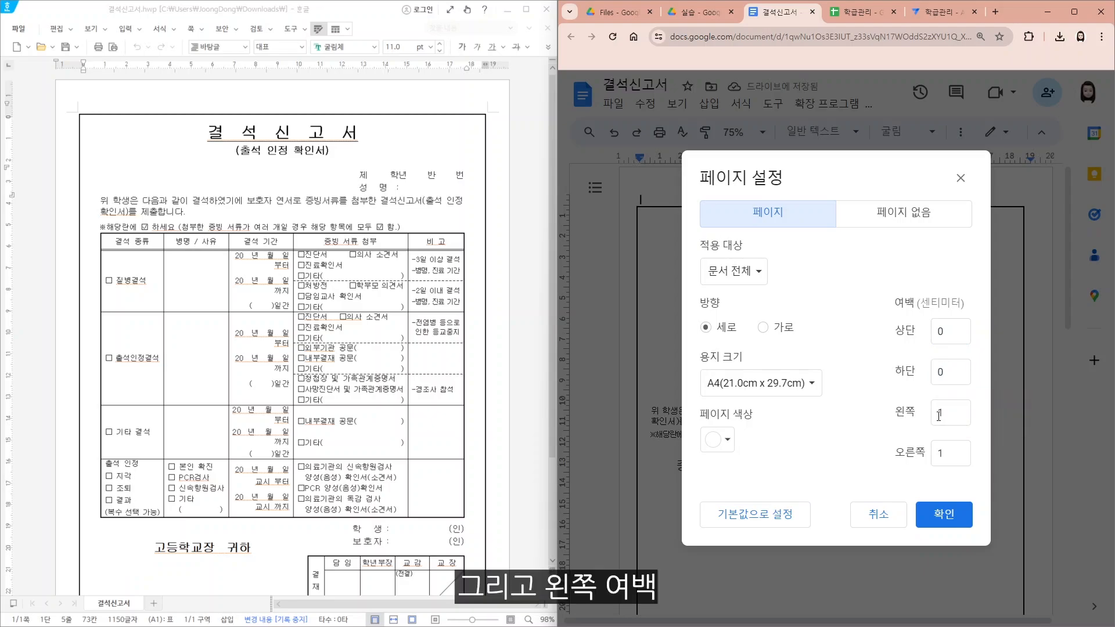
{"action": "double_click", "coordinate": [939, 413]}
{"action": "type", "text": "0.5"}
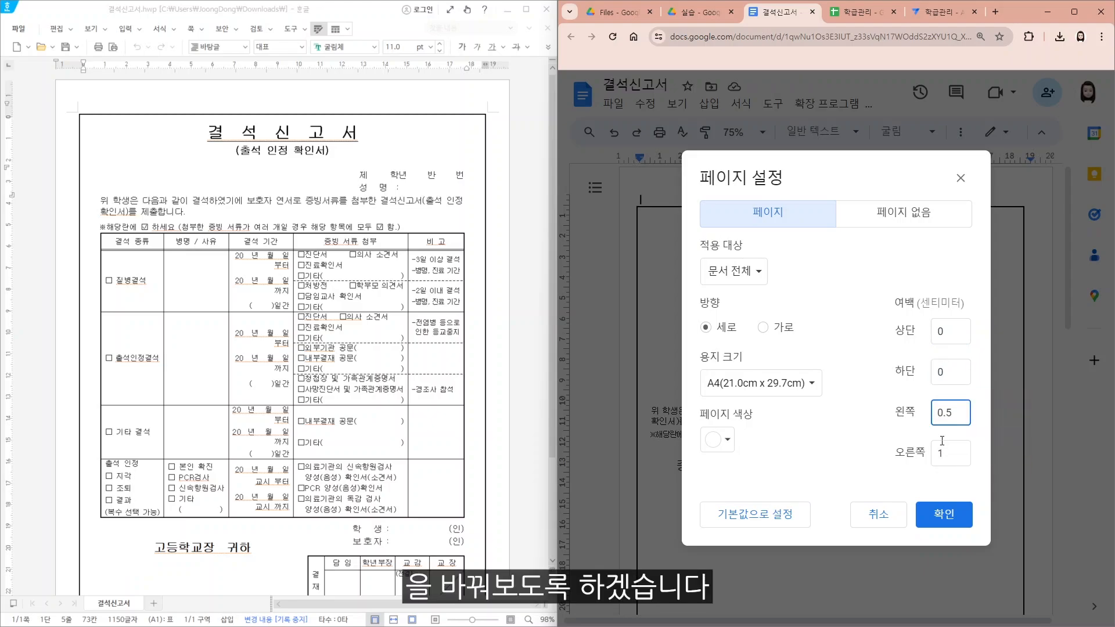
{"action": "double_click", "coordinate": [940, 453]}
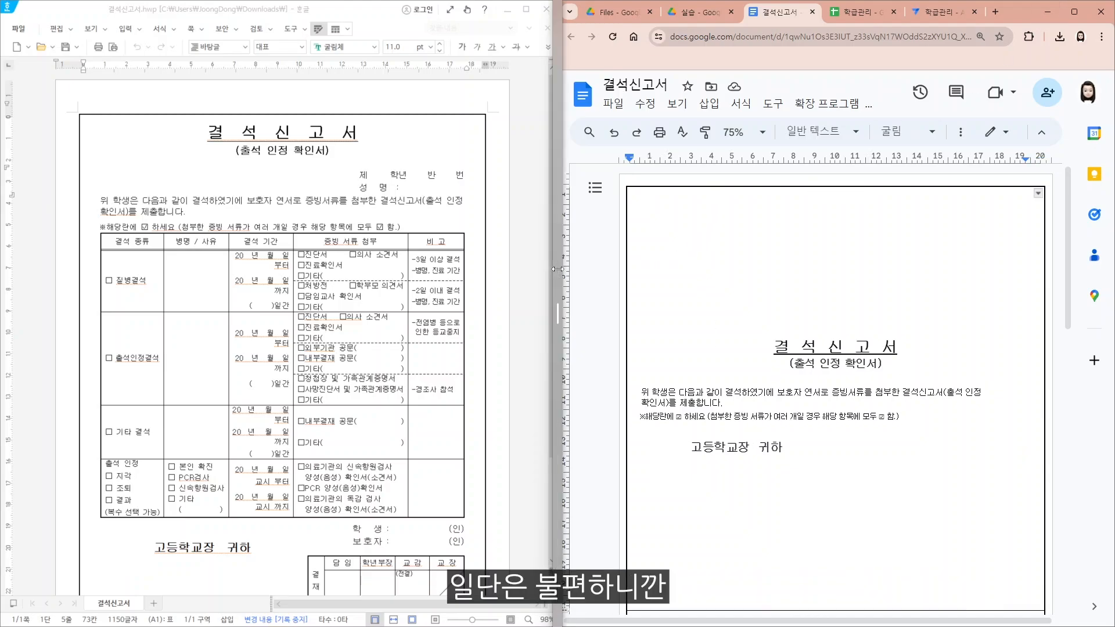
- Widen the Google Docs window and set the vertical alignment of the outer table's title cell to 위 (top)
{"action": "left_click_drag", "start_coordinate": [558, 271], "coordinate": [316, 291]}
{"action": "left_click", "coordinate": [635, 297]}
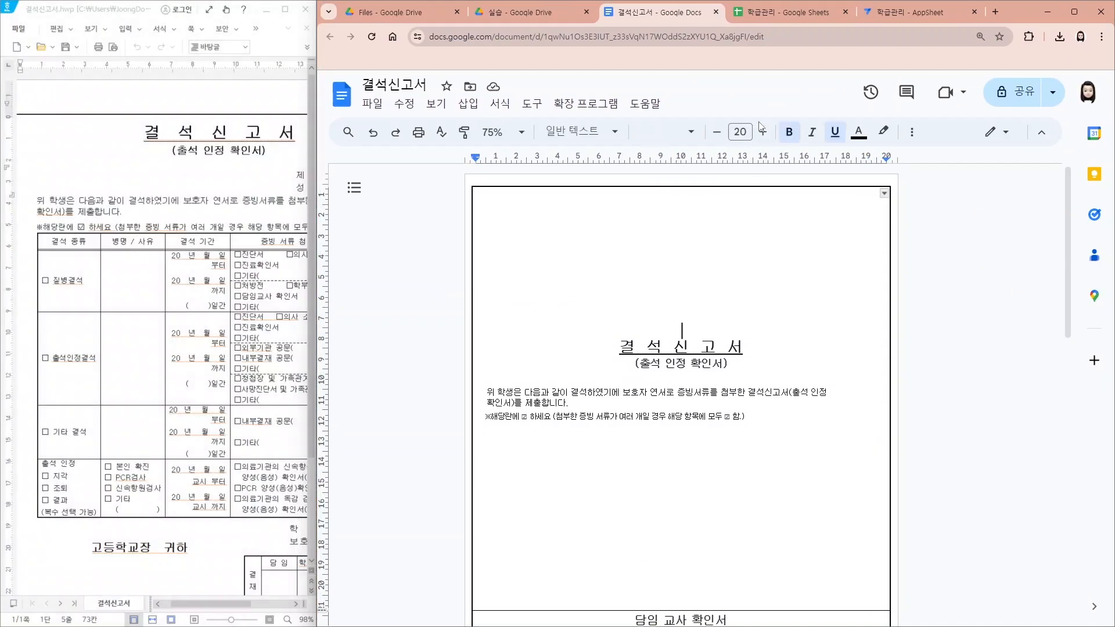
{"action": "left_click", "coordinate": [911, 132]}
{"action": "left_click", "coordinate": [904, 164]}
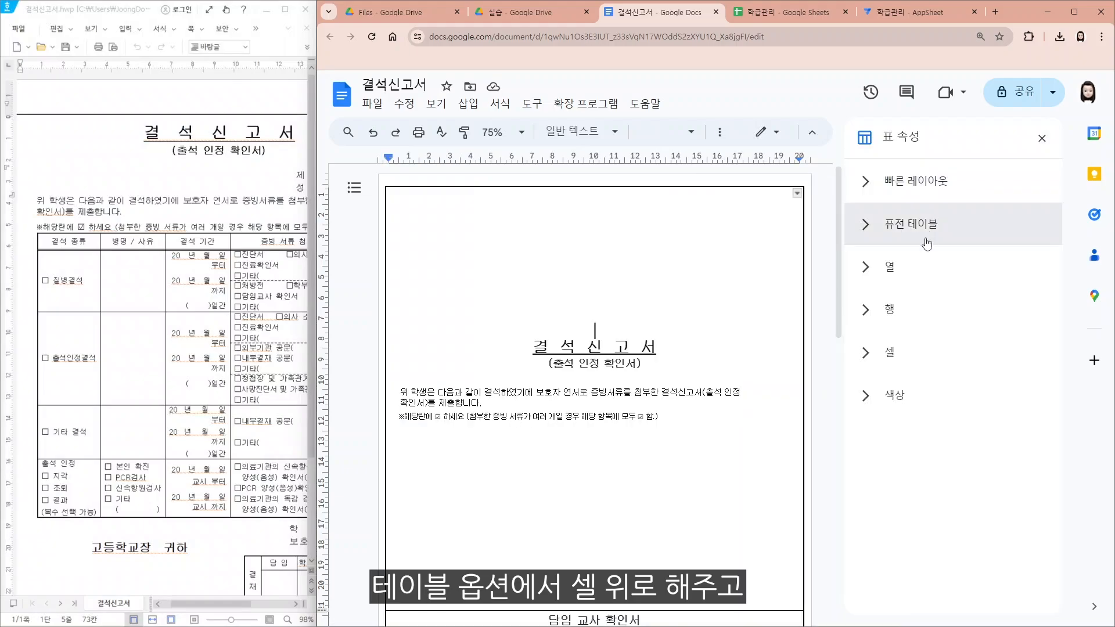
{"action": "left_click", "coordinate": [886, 353]}
{"action": "left_click", "coordinate": [933, 434]}
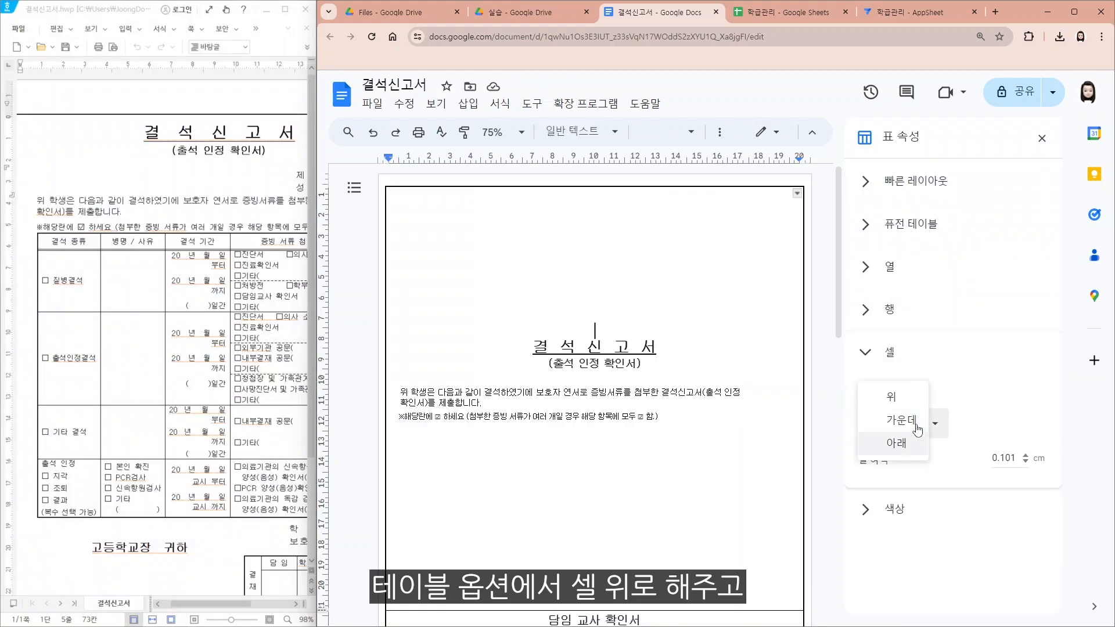
{"action": "left_click", "coordinate": [895, 392]}
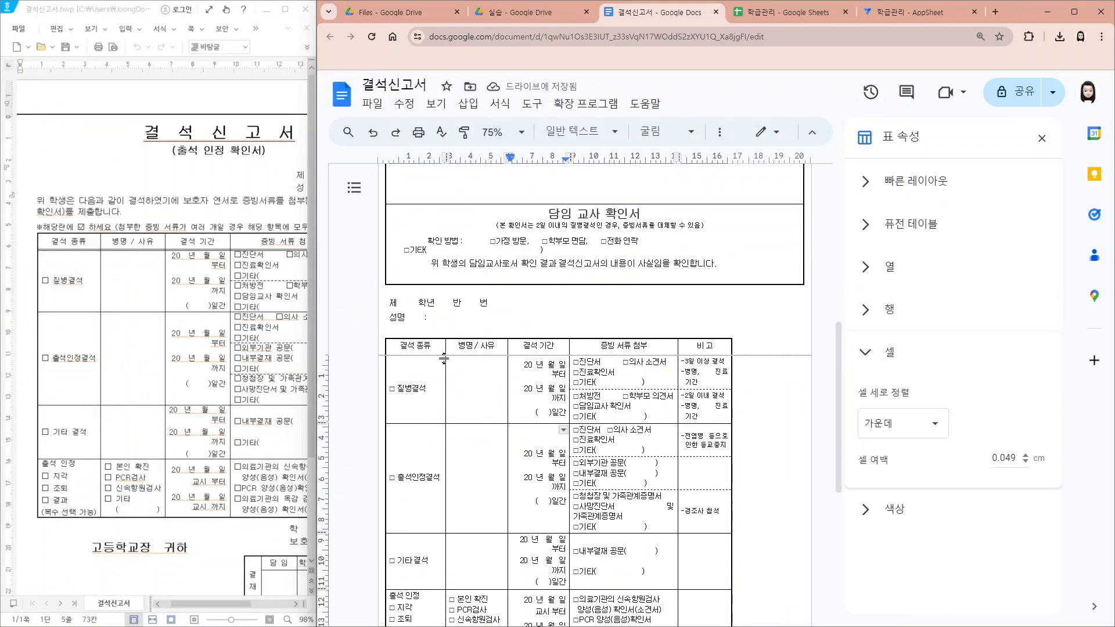
{"action": "scroll", "coordinate": [489, 399], "scroll_direction": "up", "scroll_amount": 1}
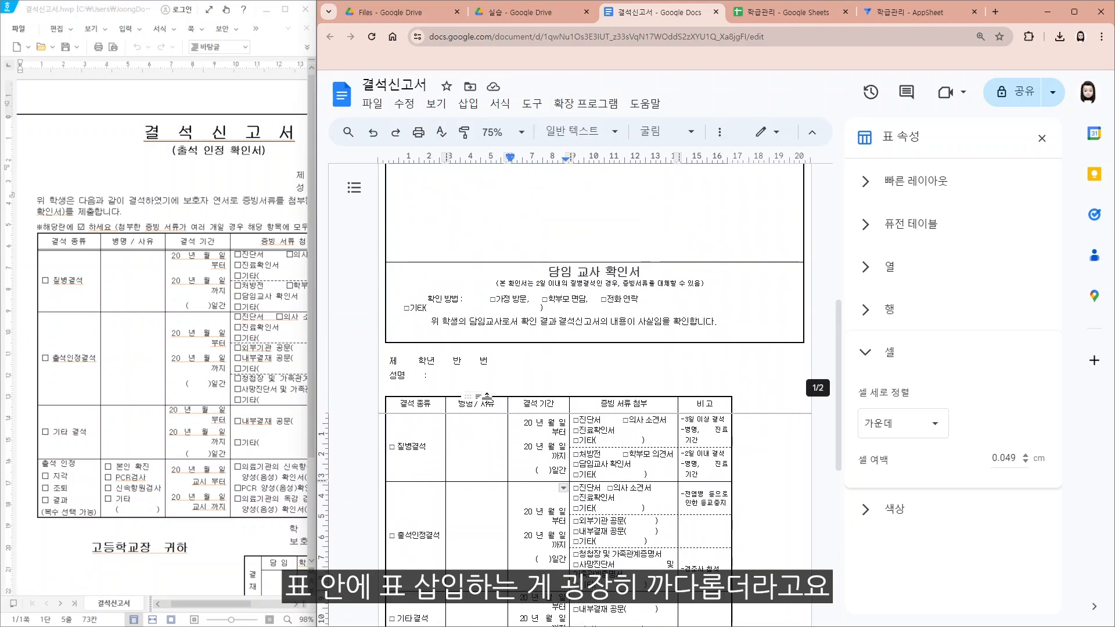
{"action": "scroll", "coordinate": [494, 433], "scroll_direction": "up", "scroll_amount": 3}
{"action": "scroll", "coordinate": [493, 433], "scroll_direction": "up", "scroll_amount": 2}
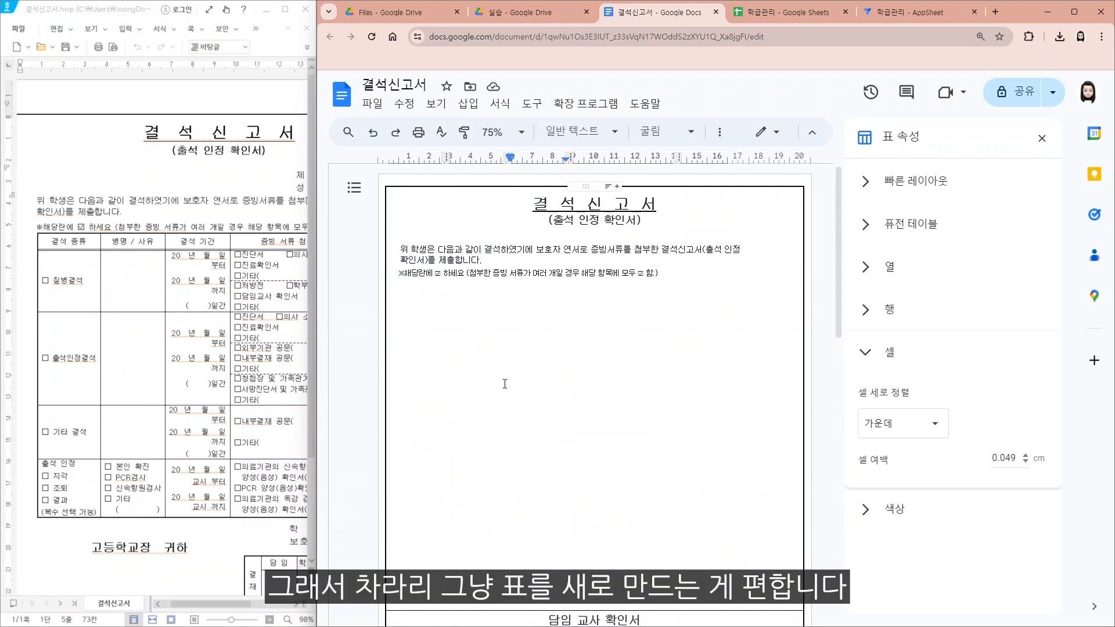
- Insert a table with 4 columns and 5 rows below the ※해당란에 line inside the outer frame
{"action": "left_click", "coordinate": [465, 299]}
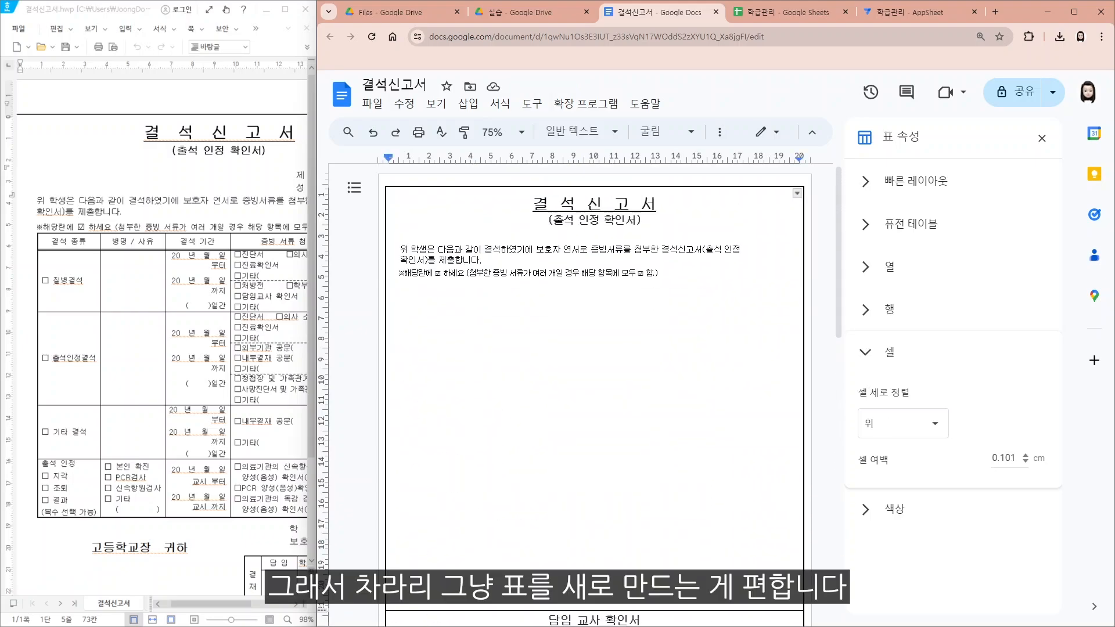
{"action": "scroll", "coordinate": [464, 299], "scroll_direction": "down", "scroll_amount": 5}
{"action": "scroll", "coordinate": [464, 299], "scroll_direction": "up", "scroll_amount": 5}
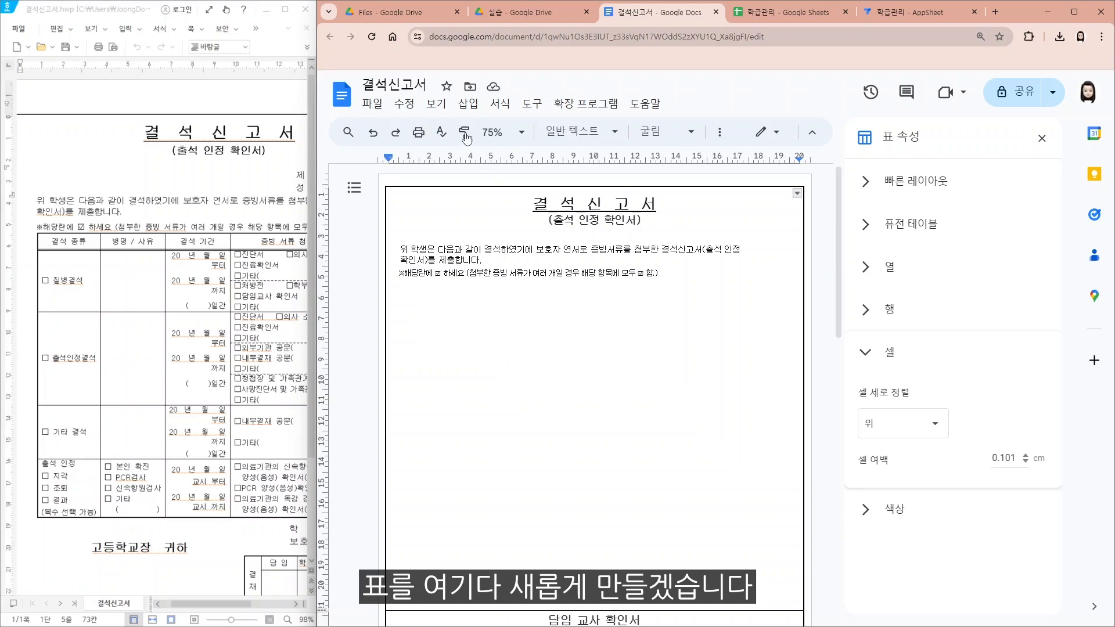
{"action": "left_click", "coordinate": [468, 104]}
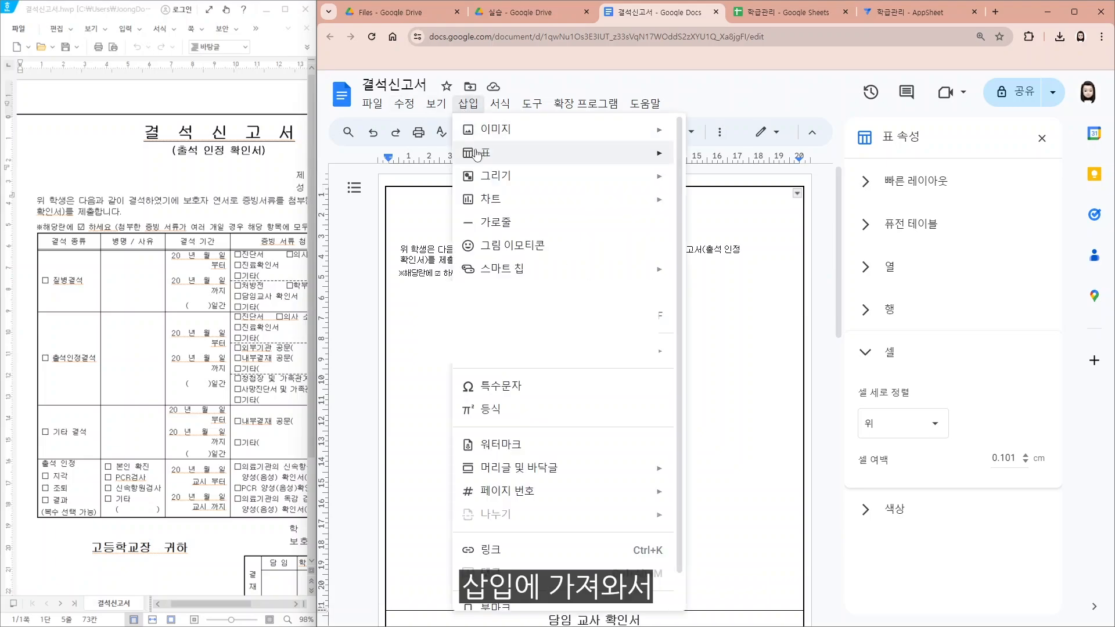
{"action": "mouse_move", "coordinate": [476, 154]}
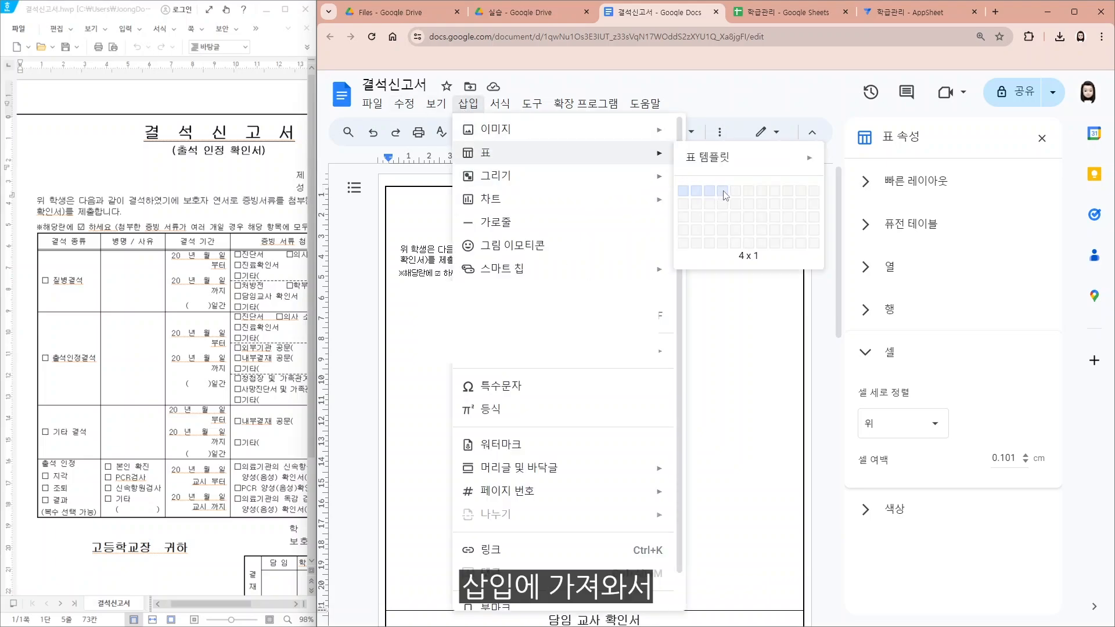
{"action": "left_click", "coordinate": [722, 245]}
- Copy the whole absence details table from the second page and paste it into the new table on the first page
{"action": "scroll", "coordinate": [524, 396], "scroll_direction": "down", "scroll_amount": 8}
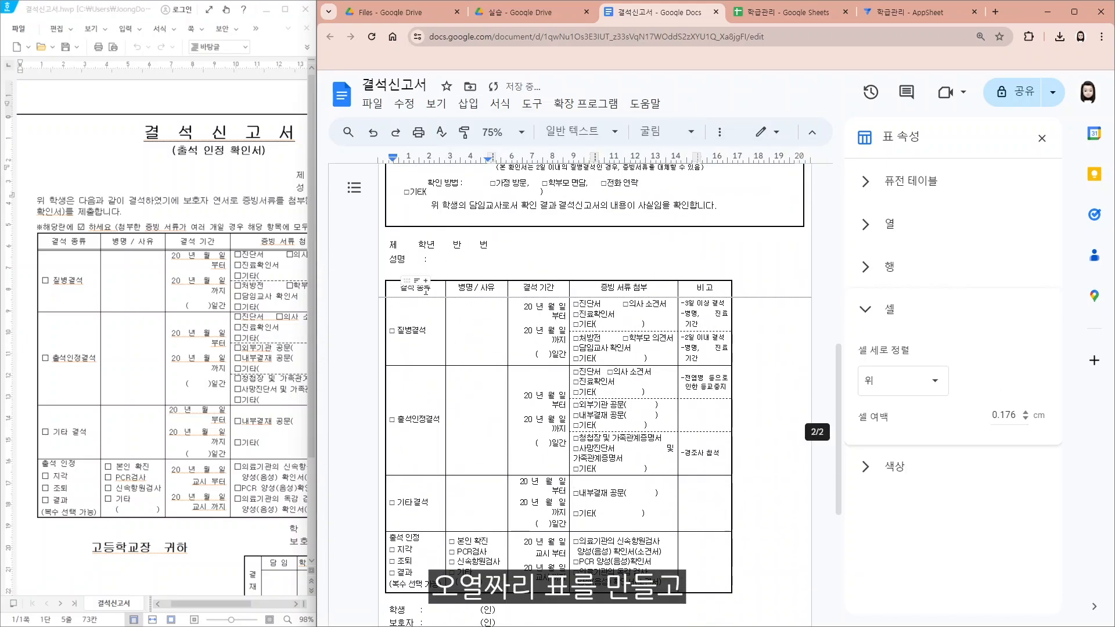
{"action": "left_click_drag", "start_coordinate": [424, 287], "coordinate": [686, 558]}
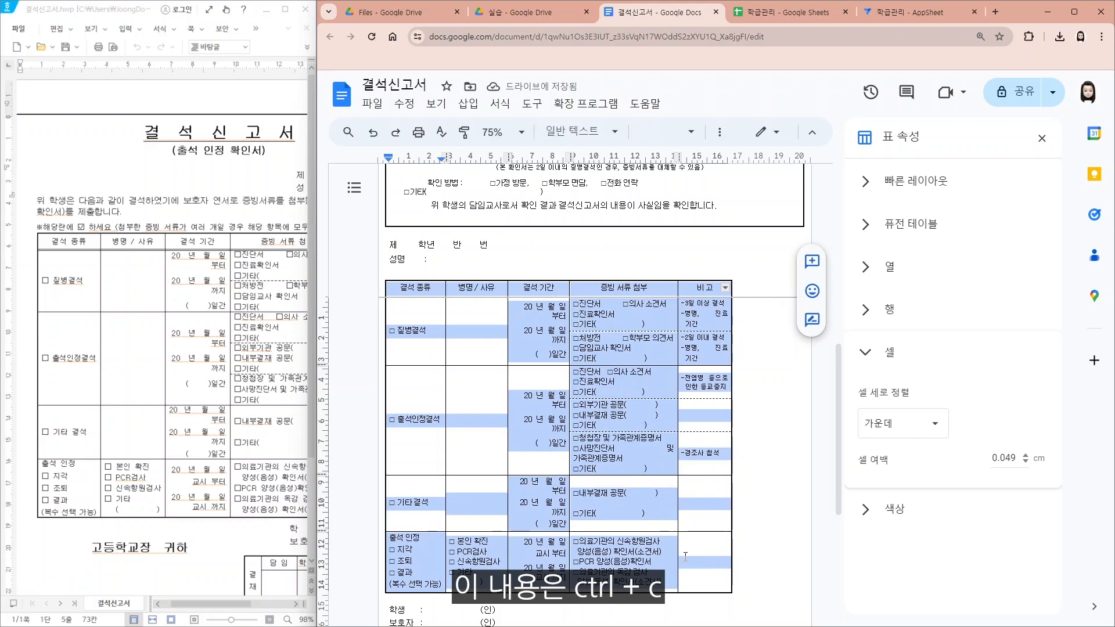
{"action": "scroll", "coordinate": [654, 523], "scroll_direction": "up", "scroll_amount": 10}
{"action": "left_click", "coordinate": [479, 306]}
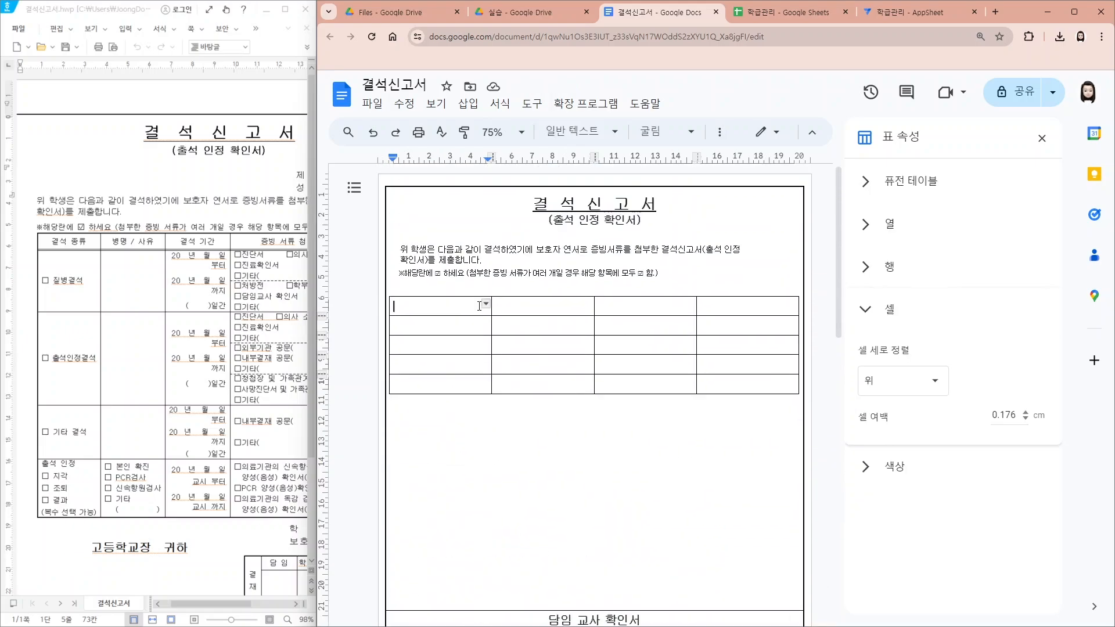
{"action": "key", "text": "ctrl+v"}
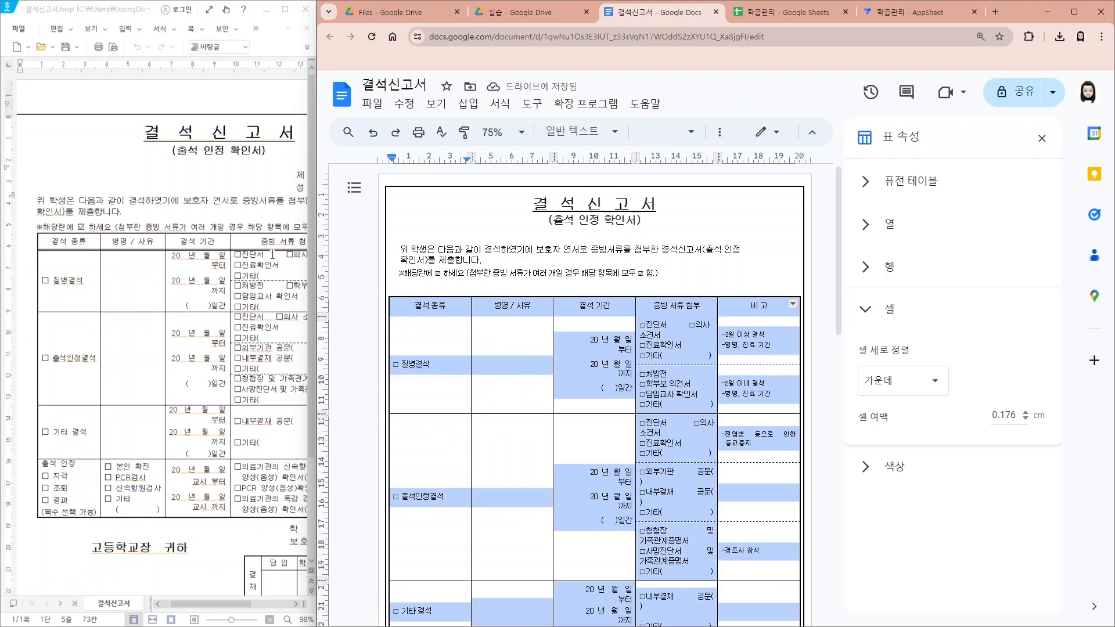
- Set the pasted table's cell padding to 0 cm and remove the blank line above the table
{"action": "double_click", "coordinate": [1005, 417]}
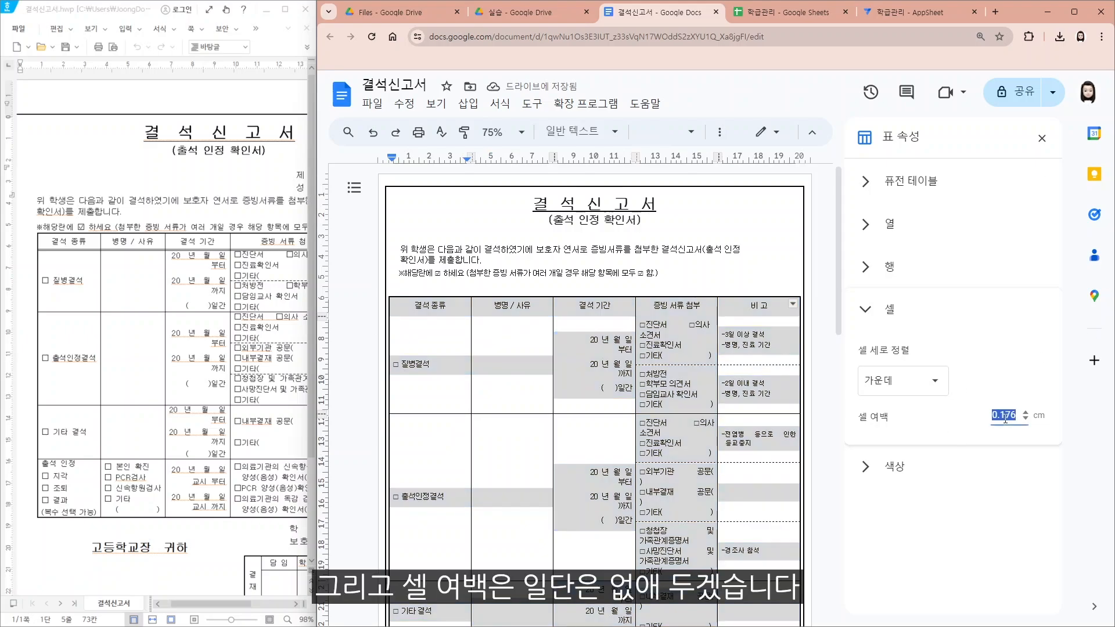
{"action": "type", "text": "0"}
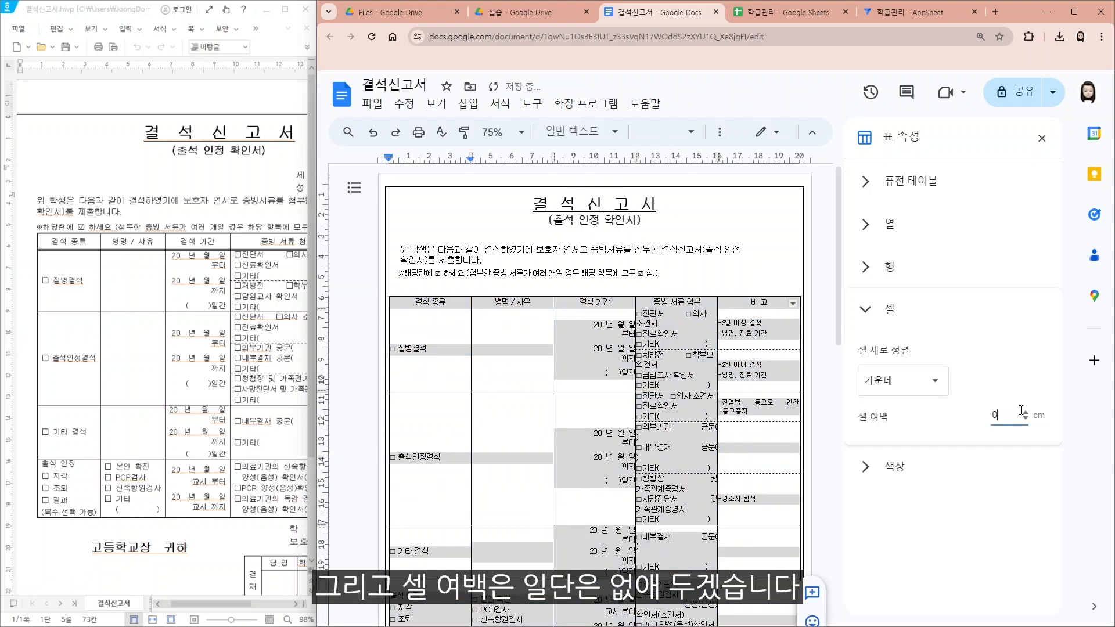
{"action": "left_click", "coordinate": [533, 410]}
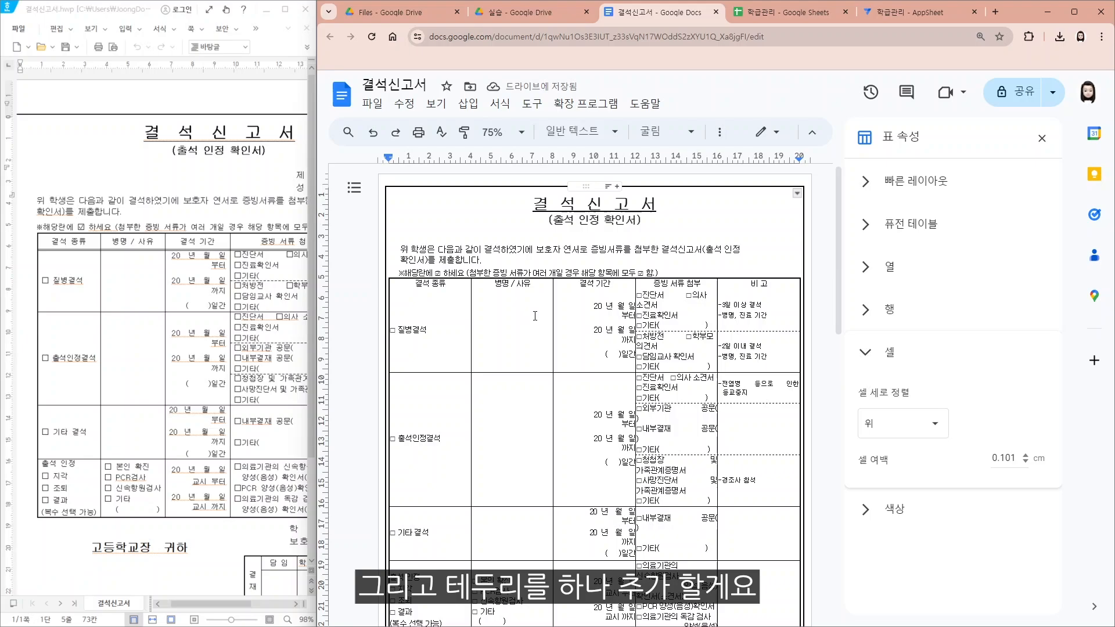
- Set the bottom border of the absence table's header row to 1pt
{"action": "left_click_drag", "start_coordinate": [431, 284], "coordinate": [741, 287]}
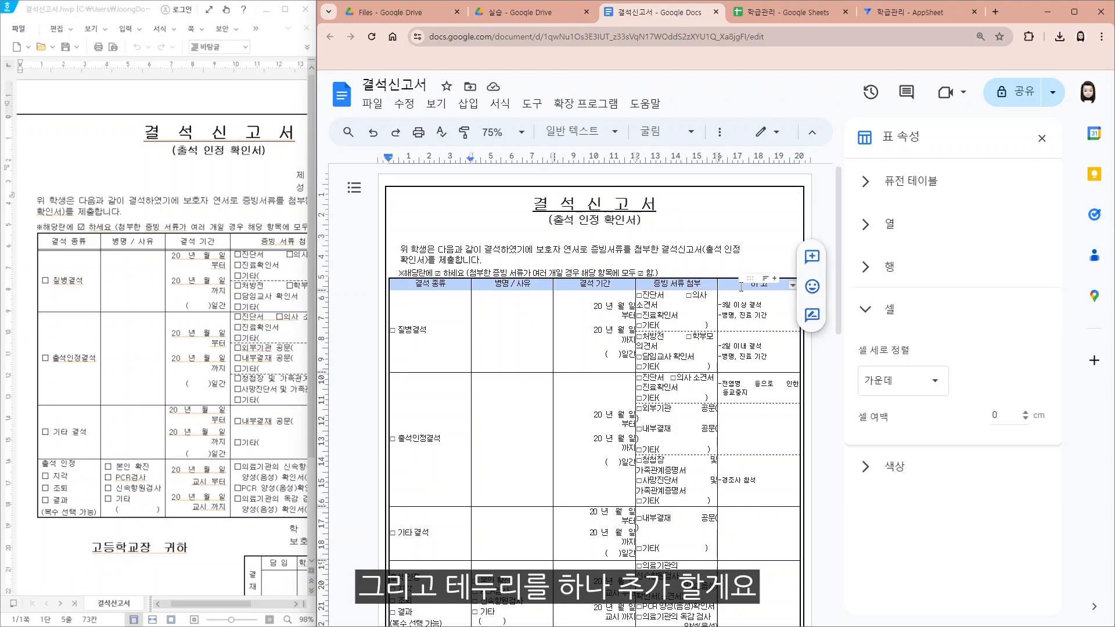
{"action": "left_click", "coordinate": [793, 288]}
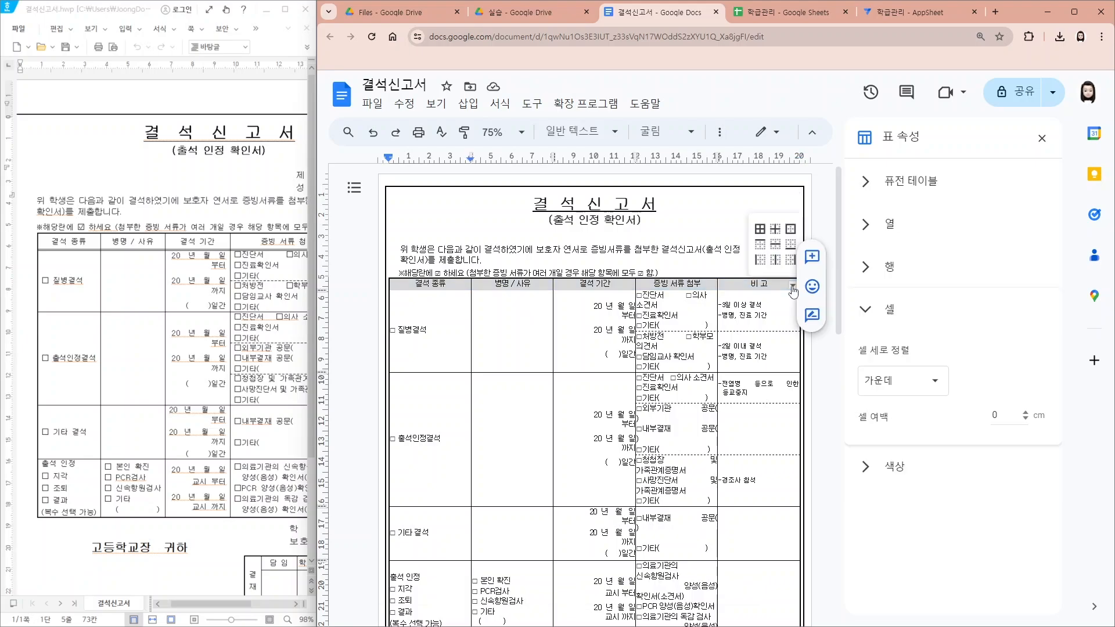
{"action": "left_click", "coordinate": [789, 262]}
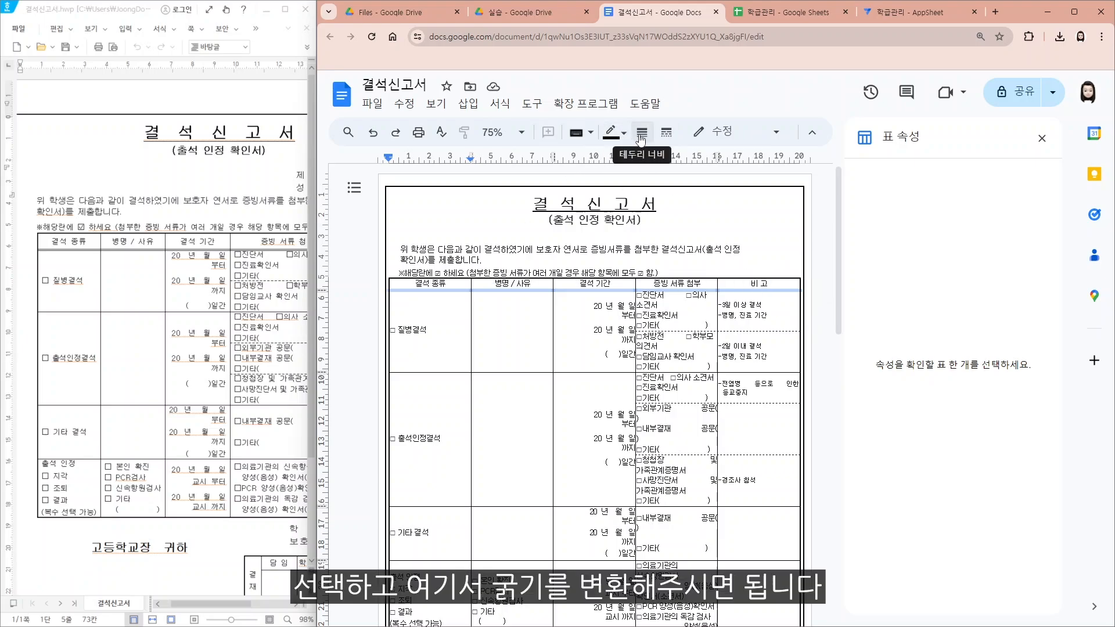
{"action": "left_click", "coordinate": [641, 132]}
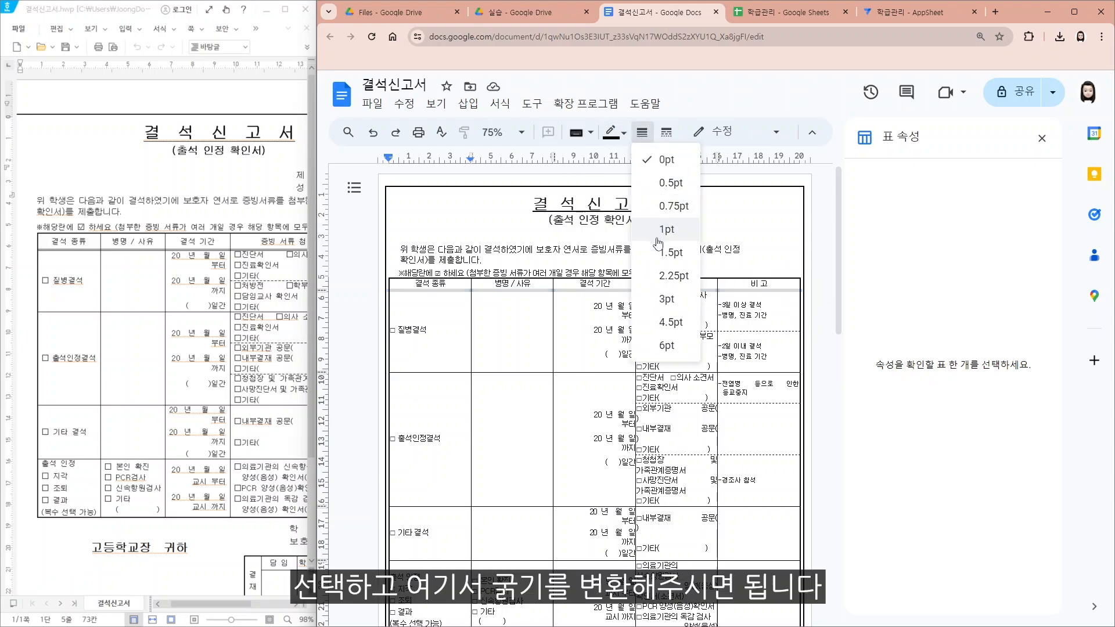
{"action": "left_click", "coordinate": [662, 230]}
{"action": "left_click", "coordinate": [513, 331]}
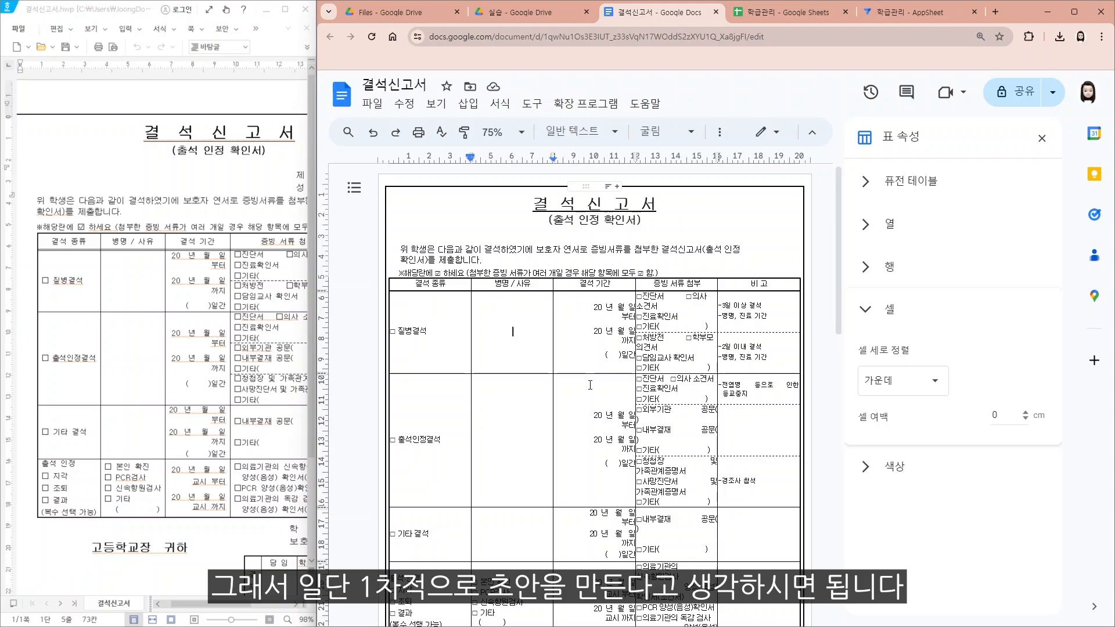
- Narrow the 결석 기간 column and widen the 증빙 서류 첨부 column so its entries fit like the original form
{"action": "scroll", "coordinate": [590, 385], "scroll_direction": "down", "scroll_amount": 2}
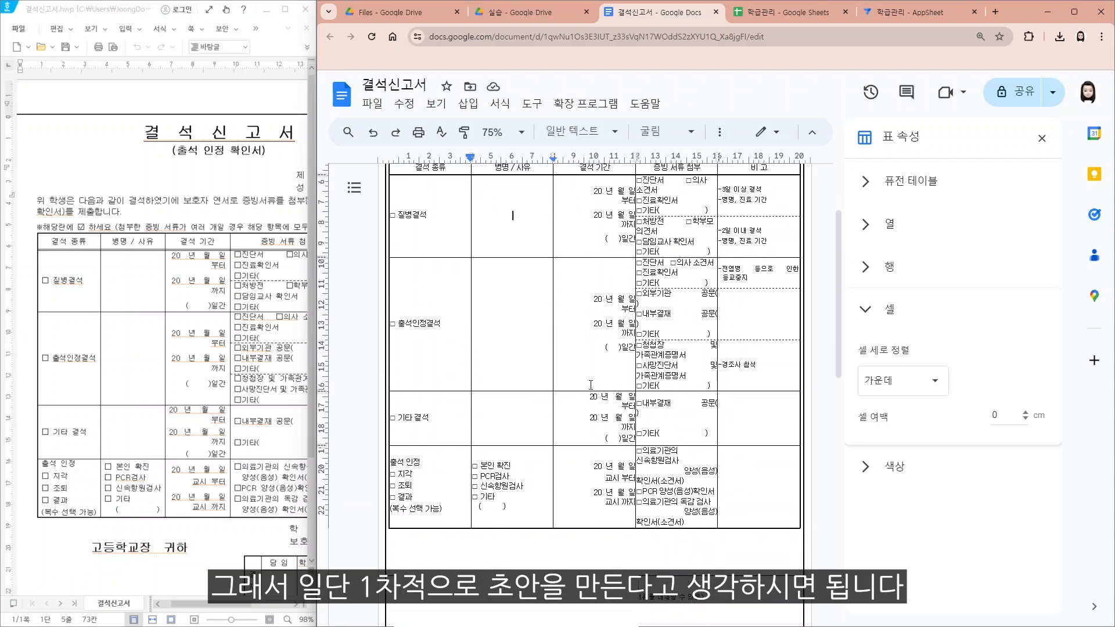
{"action": "left_click_drag", "start_coordinate": [636, 356], "coordinate": [614, 356]}
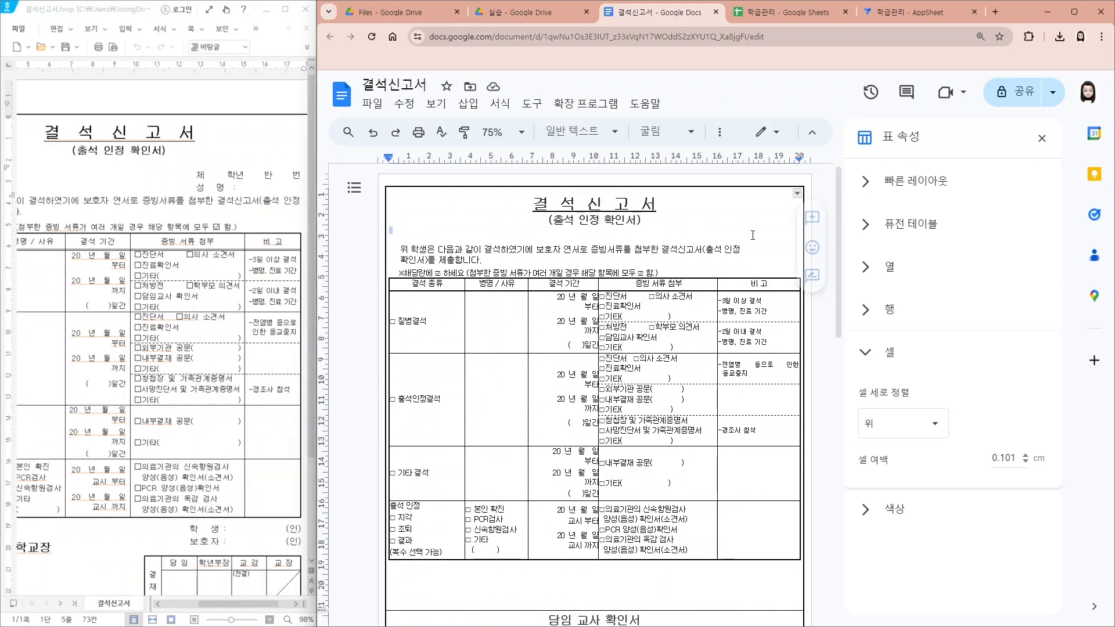
- Add the lines "제 학년 반 번" and "성 명 :" below the (출석 인정 확인서) subtitle and right-align them
{"action": "type", "text": "제  학년  반  번"}
{"action": "key", "text": "Return"}
{"action": "type", "text": "성  명 :"}
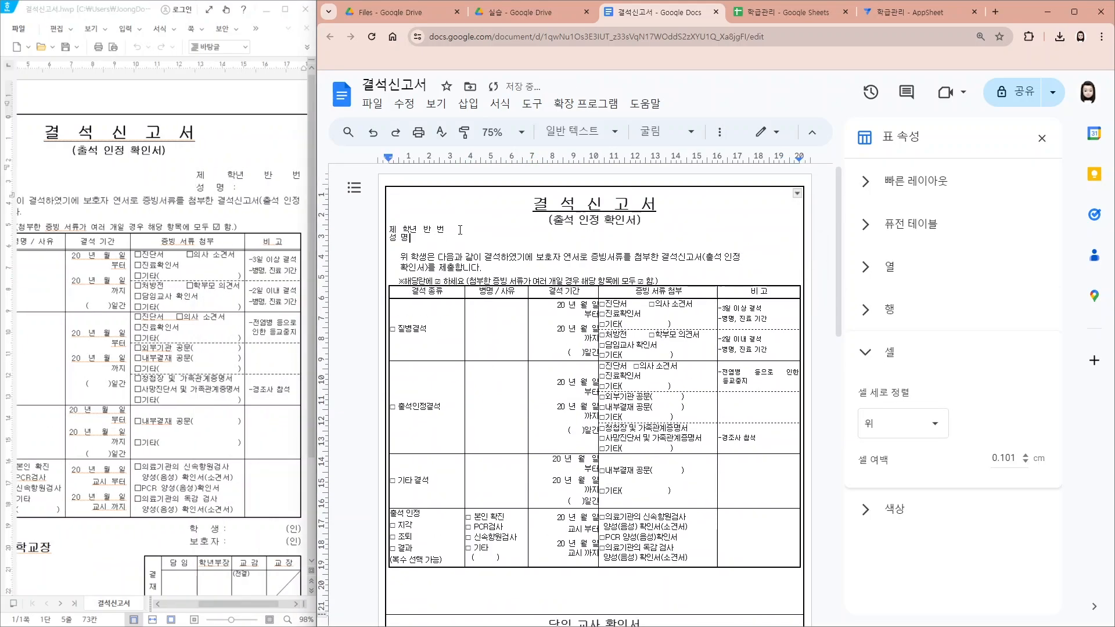
{"action": "left_click_drag", "start_coordinate": [390, 229], "coordinate": [446, 239]}
{"action": "left_click", "coordinate": [720, 132]}
{"action": "left_click", "coordinate": [603, 161]}
{"action": "left_click", "coordinate": [640, 185]}
- Complete the student signature line below the absence table as "학 생: (인)" and adjust its alignment
{"action": "scroll", "coordinate": [583, 463], "scroll_direction": "down", "scroll_amount": 4}
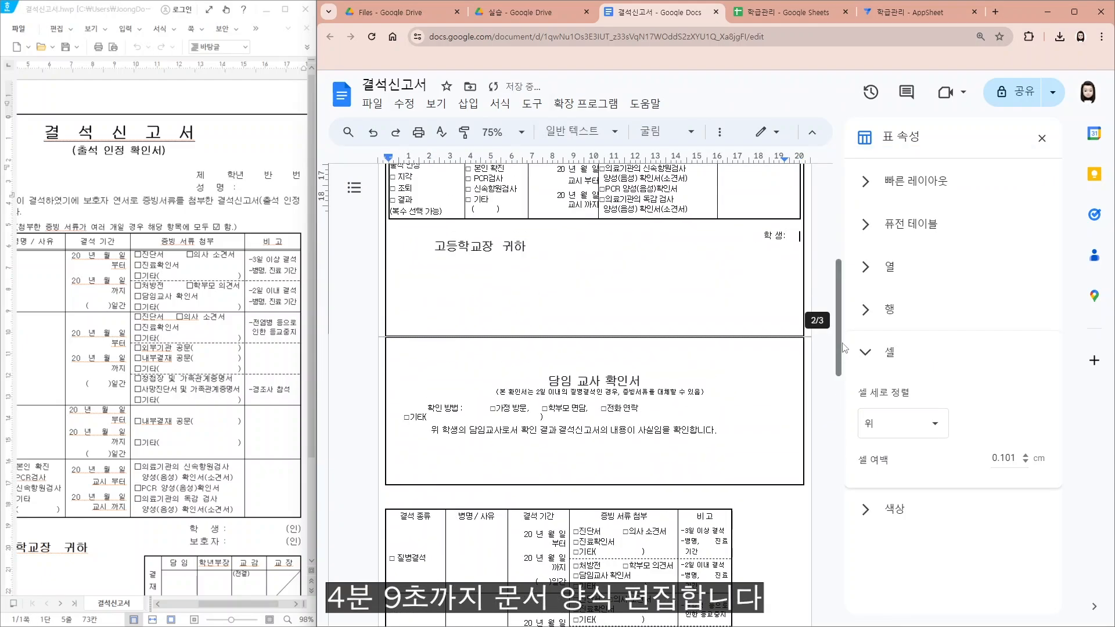
{"action": "type", "text": "(인)"}
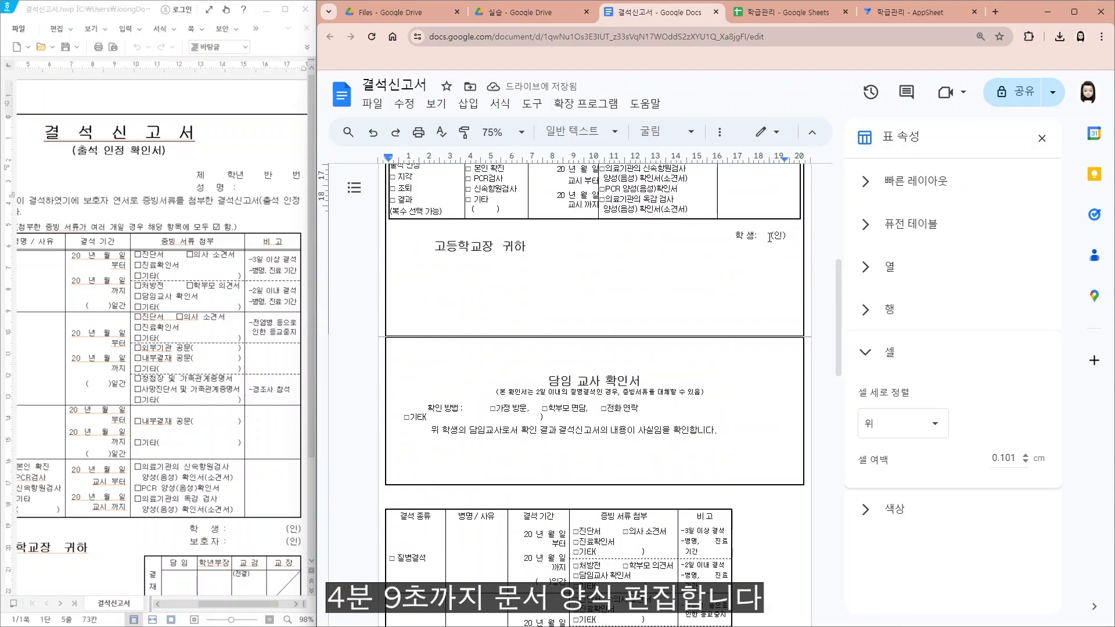
{"action": "left_click", "coordinate": [719, 132]}
{"action": "left_click", "coordinate": [603, 161]}
{"action": "left_click", "coordinate": [603, 185]}
- Add a "보호자:" line below the student signature line and set its font size to 11
{"action": "left_click_drag", "start_coordinate": [801, 236], "coordinate": [719, 246]}
{"action": "left_click", "coordinate": [543, 248]}
{"action": "type", "text": "보호자:"}
{"action": "left_click", "coordinate": [352, 161]}
{"action": "type", "text": "11"}
{"action": "left_click", "coordinate": [401, 161]}
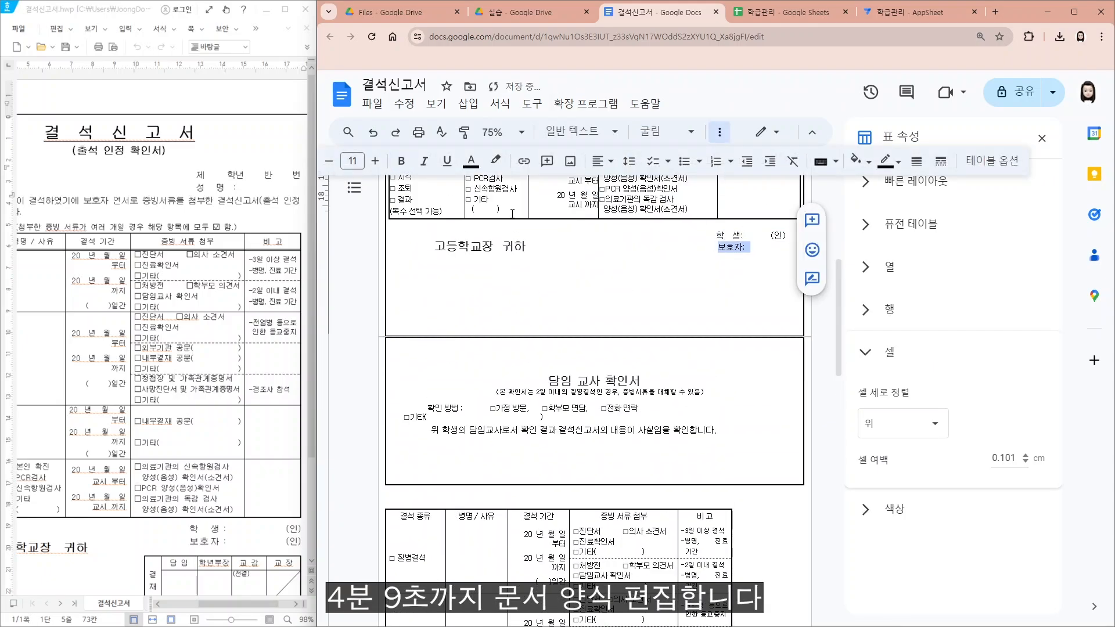
- Line up the 학 생 and 보호자 labels, add "(인)" to the 보호자 line and set the text to size 11
{"action": "left_click", "coordinate": [741, 236]}
{"action": "left_click", "coordinate": [742, 247]}
{"action": "left_click", "coordinate": [718, 247]}
{"action": "key", "text": "BackSpace"}
{"action": "left_click_drag", "start_coordinate": [788, 236], "coordinate": [745, 248]}
{"action": "left_click", "coordinate": [774, 249]}
{"action": "type", "text": "(인)"}
{"action": "left_click", "coordinate": [352, 161]}
{"action": "type", "text": "11"}
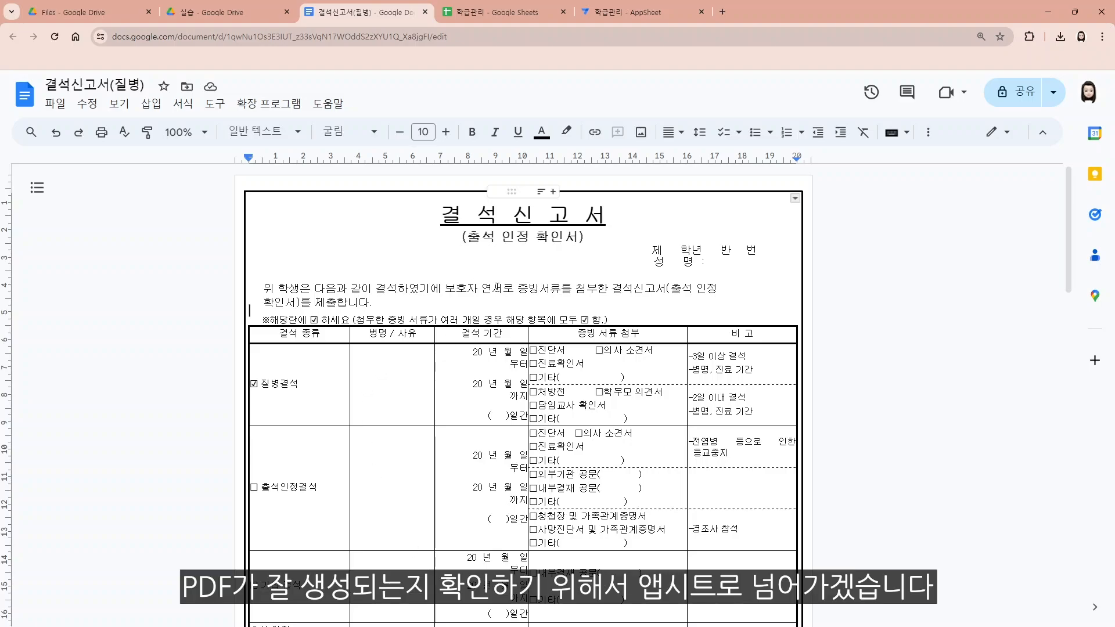
- Switch to the 학급관리 app in AppSheet and open the 질병 결석계 생성 task of the 질병결석계 bot
{"action": "left_click", "coordinate": [489, 17]}
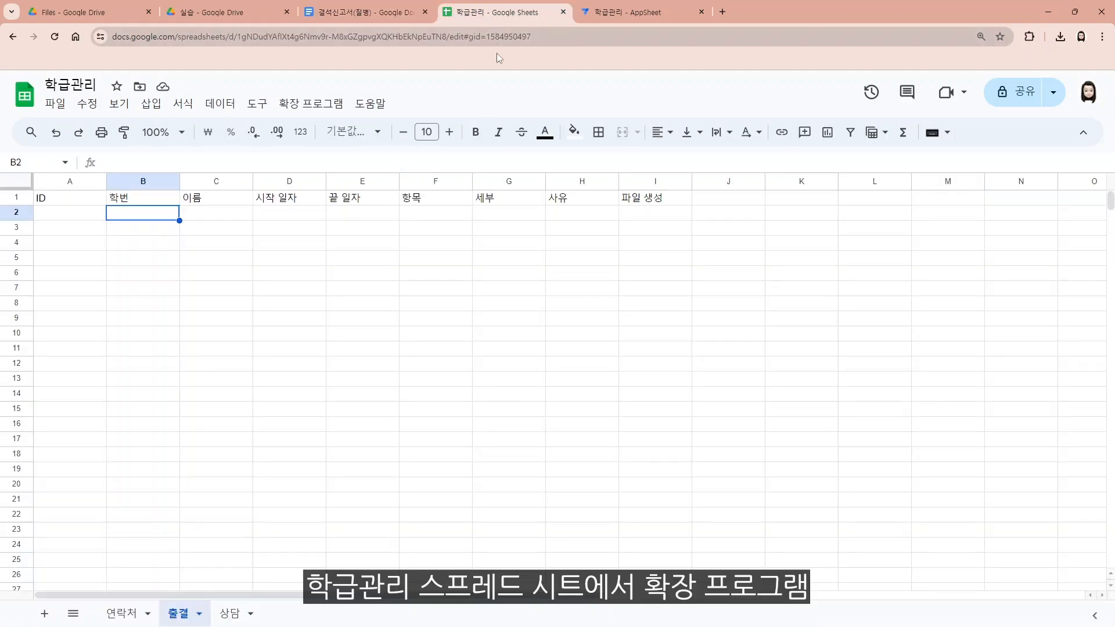
{"action": "left_click", "coordinate": [296, 115]}
{"action": "mouse_move", "coordinate": [318, 217]}
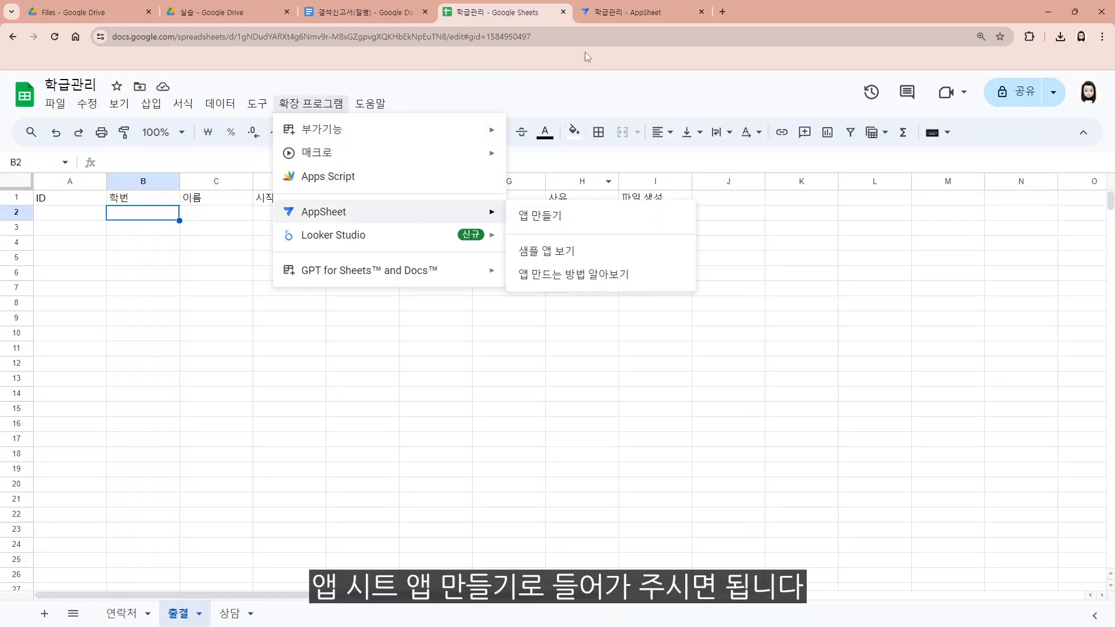
{"action": "left_click", "coordinate": [627, 11]}
{"action": "left_click", "coordinate": [578, 456]}
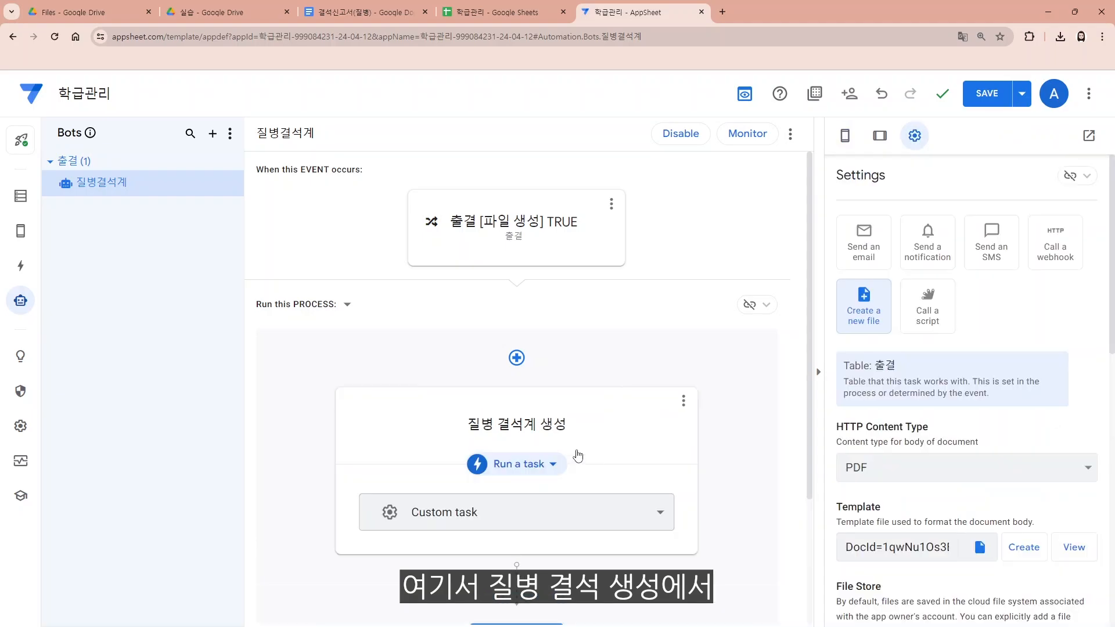
- Choose the 결석신고서(질병) document from the 실습 folder as the task's PDF template
{"action": "scroll", "coordinate": [920, 444], "scroll_direction": "down", "scroll_amount": 3}
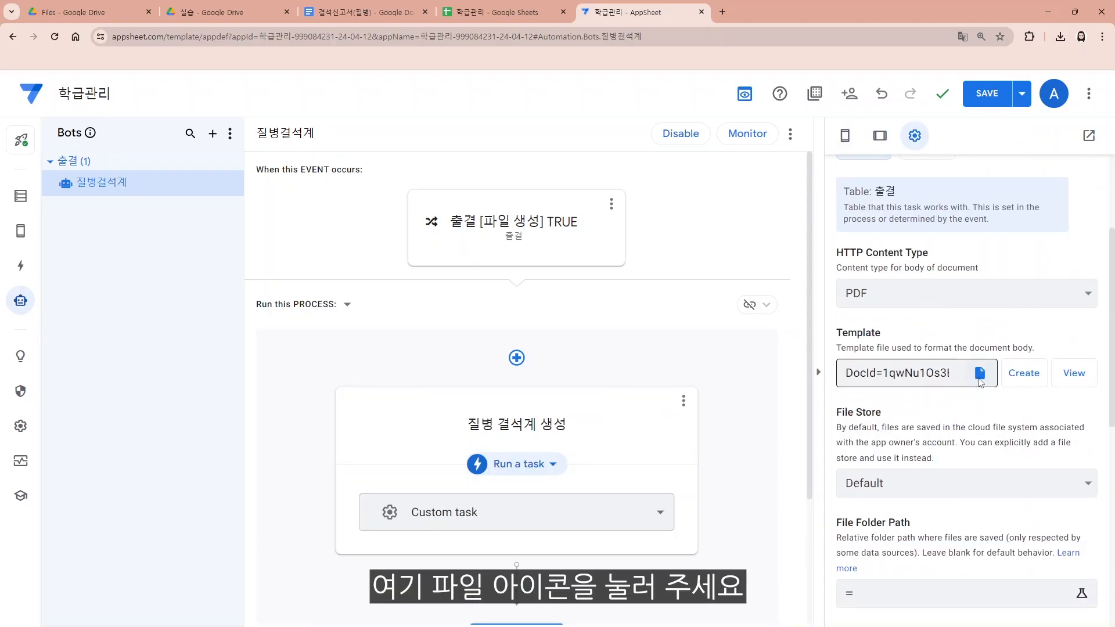
{"action": "left_click", "coordinate": [980, 379]}
{"action": "left_click", "coordinate": [504, 261]}
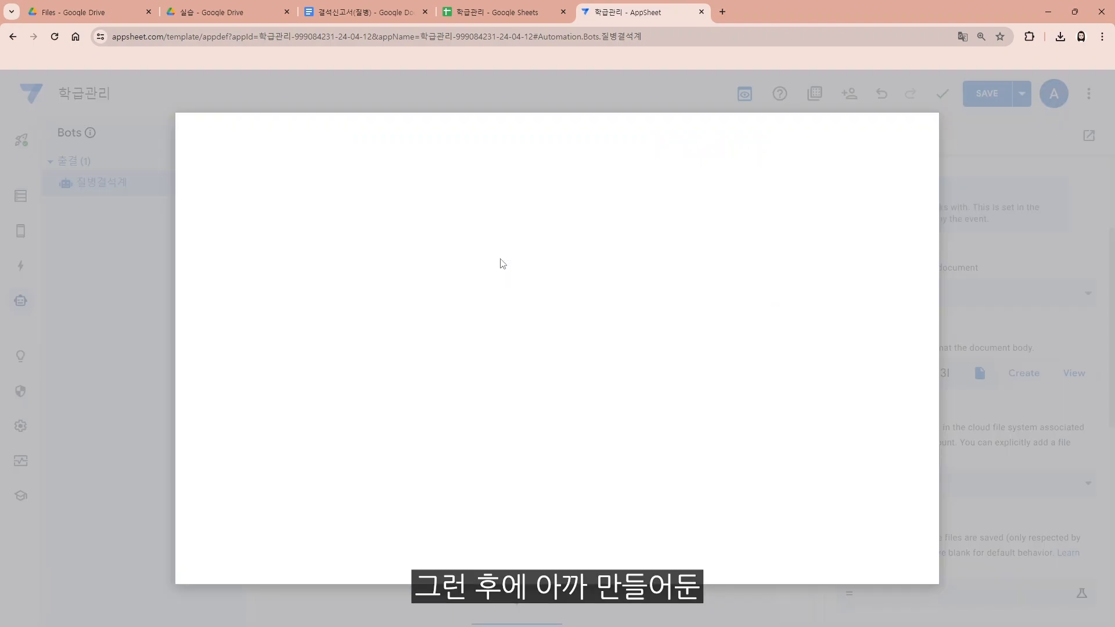
{"action": "left_click", "coordinate": [256, 378]}
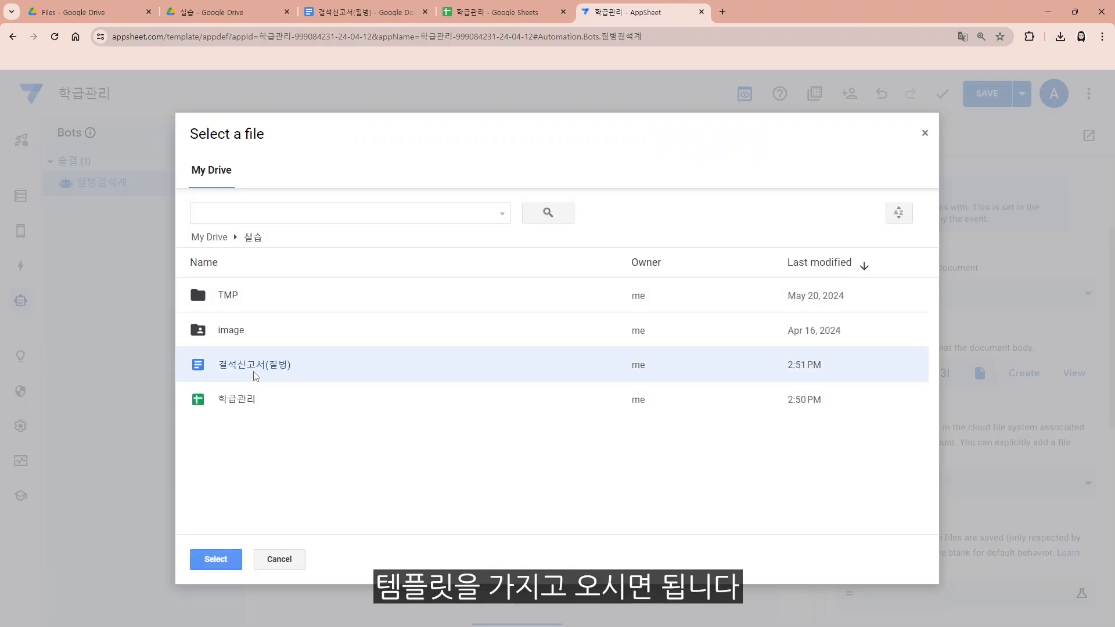
{"action": "double_click", "coordinate": [252, 368]}
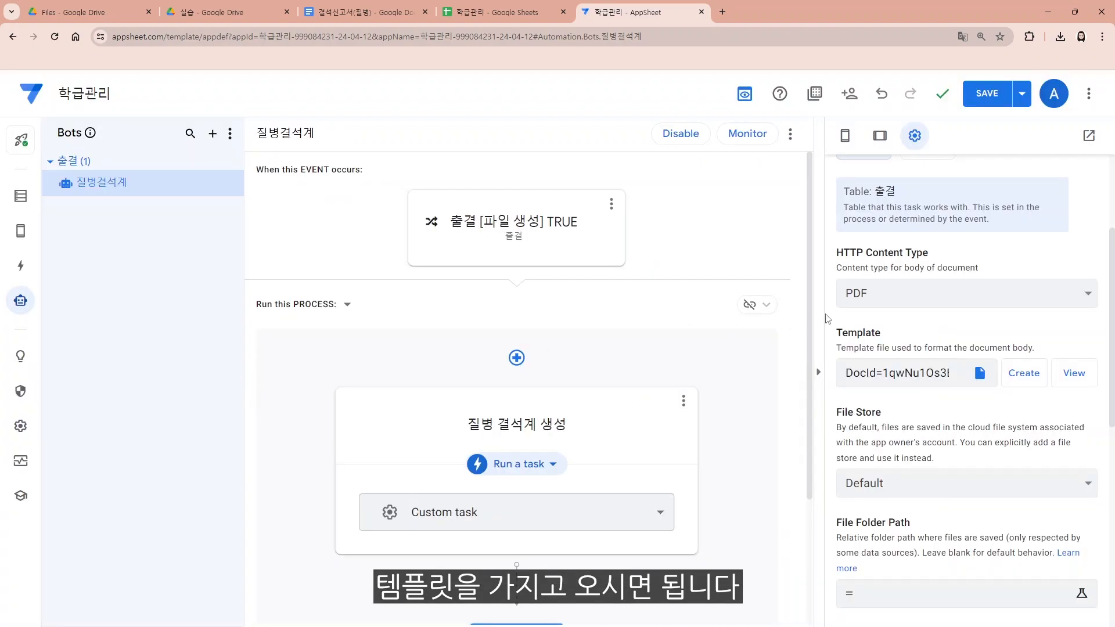
- View the linked template document to check it, return to AppSheet and save the app
{"action": "left_click", "coordinate": [1073, 375]}
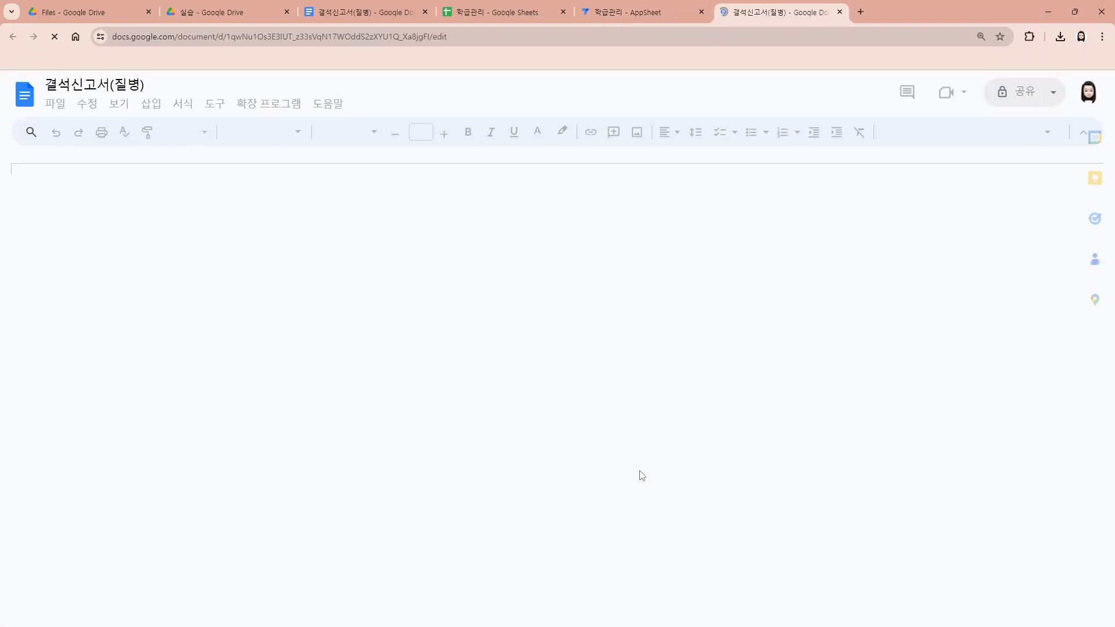
{"action": "left_click", "coordinate": [644, 21]}
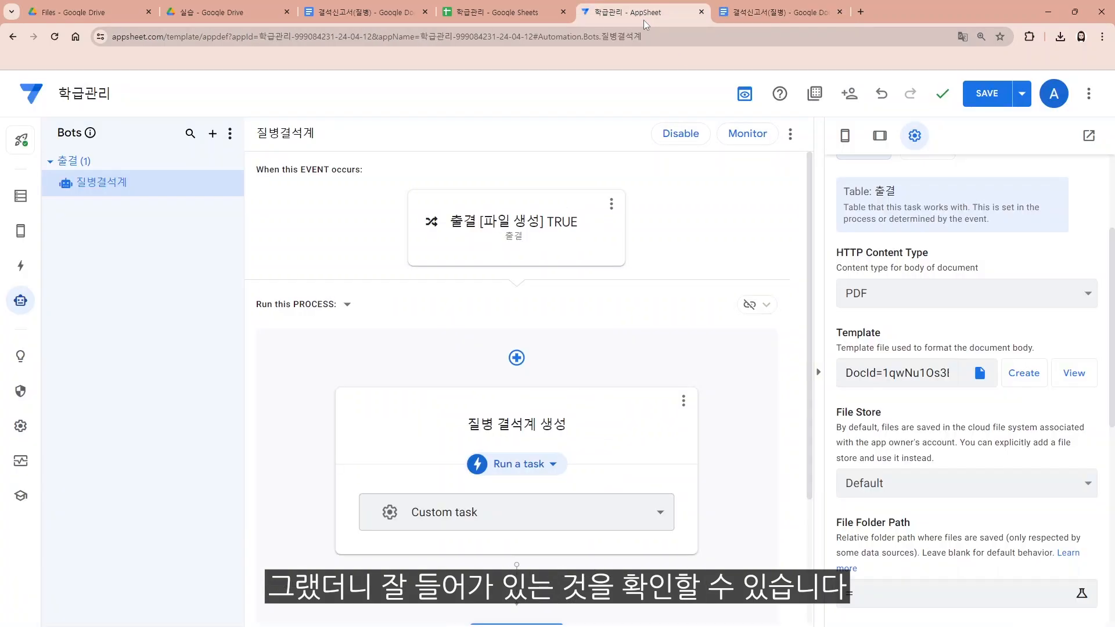
{"action": "left_click", "coordinate": [977, 97]}
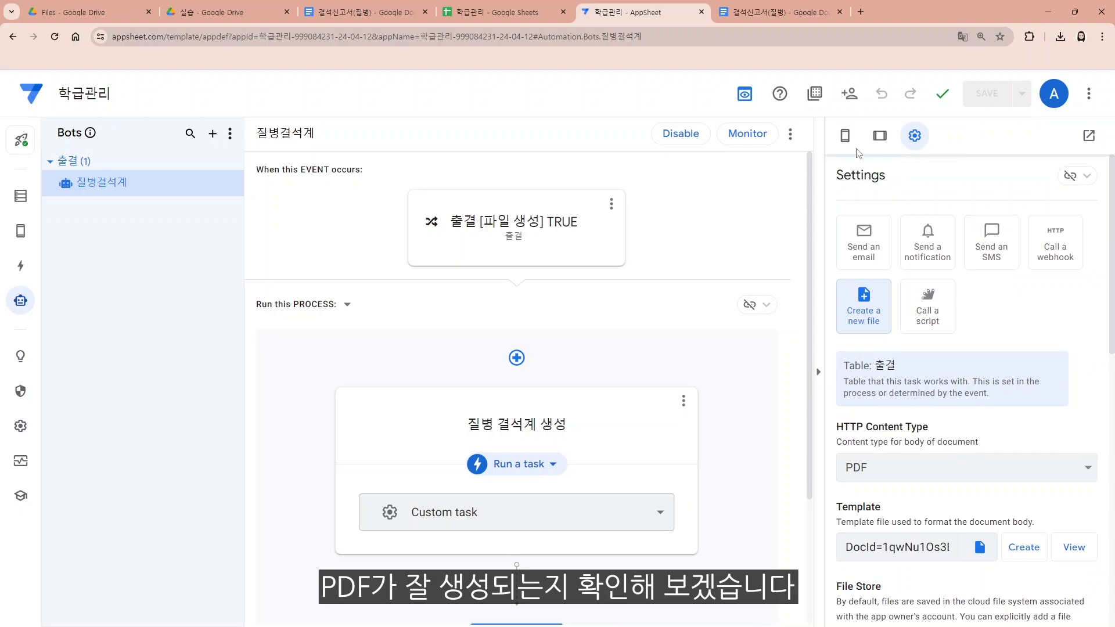
- Start a new 출결 record in the mobile app preview and choose the third listed student for 학번
{"action": "left_click", "coordinate": [845, 137]}
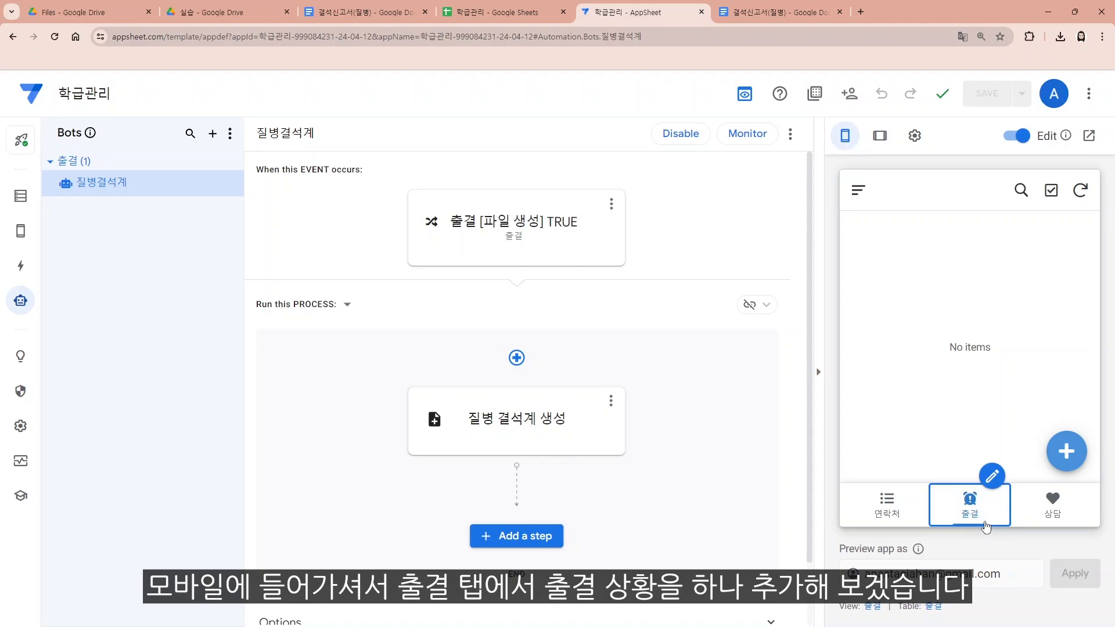
{"action": "left_click", "coordinate": [1065, 451]}
{"action": "left_click", "coordinate": [926, 280]}
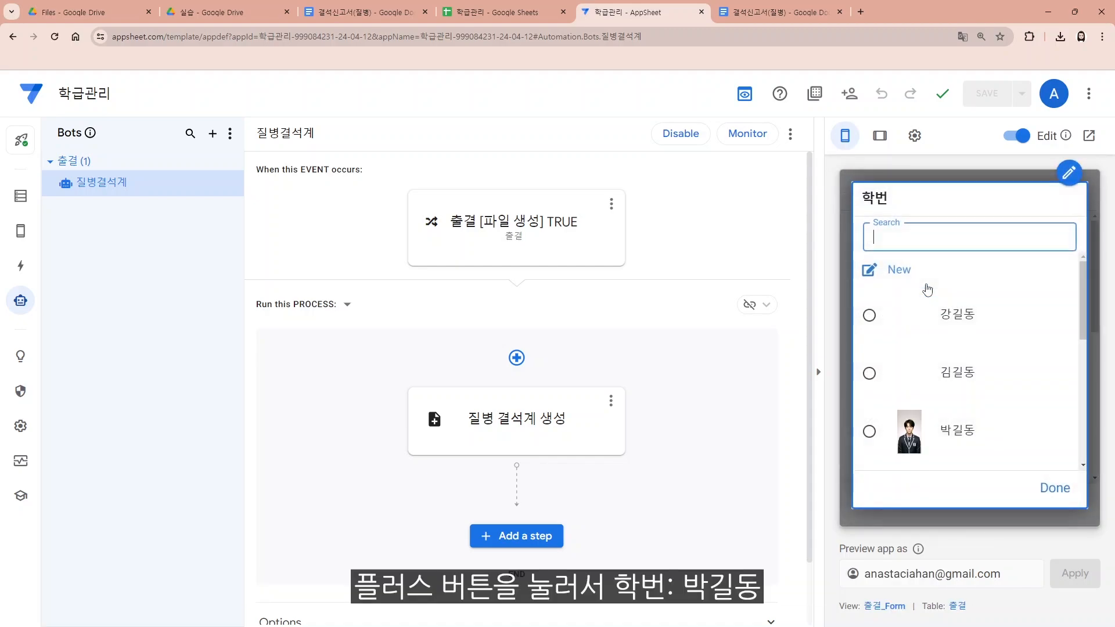
{"action": "left_click", "coordinate": [942, 431]}
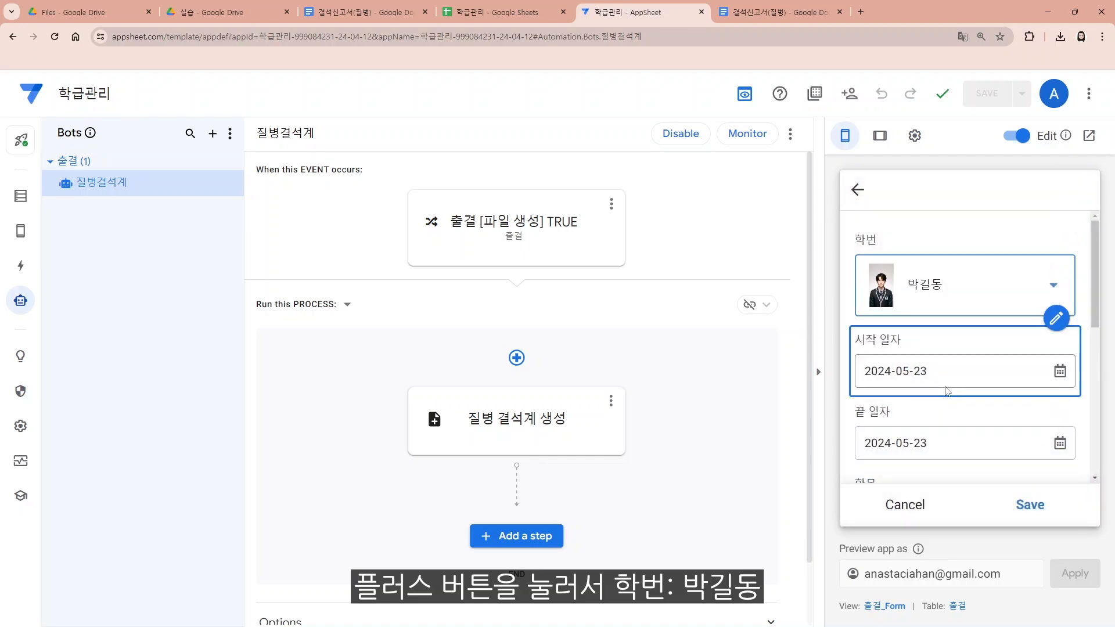
{"action": "scroll", "coordinate": [948, 391], "scroll_direction": "down", "scroll_amount": 2}
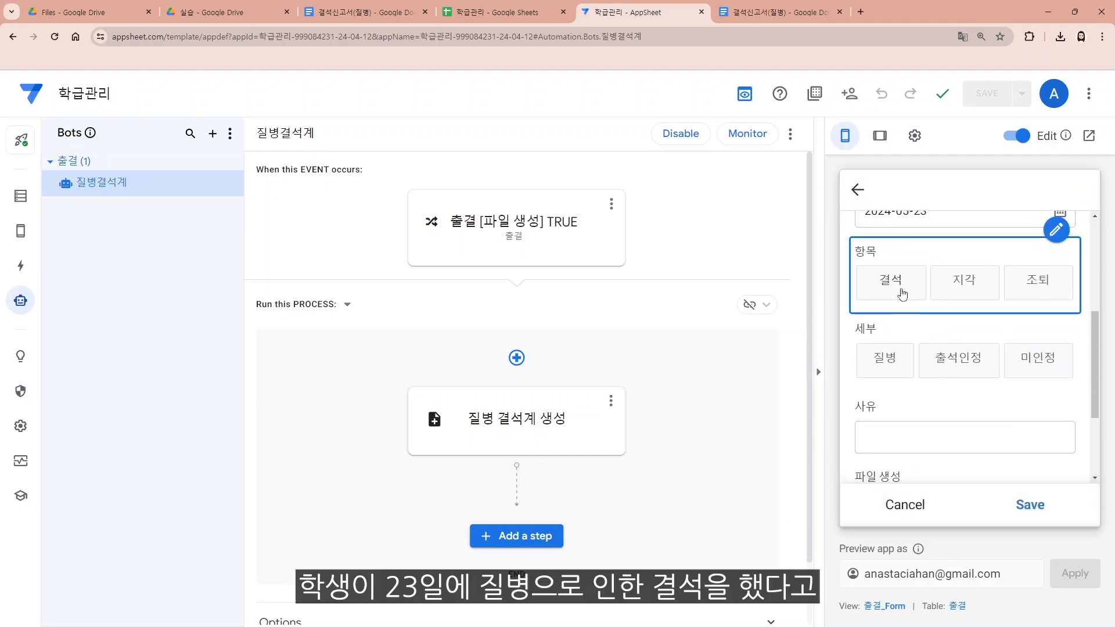
- Set 항목 to 결석, 세부 to 질병, 사유 to 감기 and 파일 생성 to Y, and save the attendance record
{"action": "left_click", "coordinate": [902, 293]}
{"action": "scroll", "coordinate": [903, 295], "scroll_direction": "up", "scroll_amount": 1}
{"action": "scroll", "coordinate": [890, 419], "scroll_direction": "up", "scroll_amount": 1}
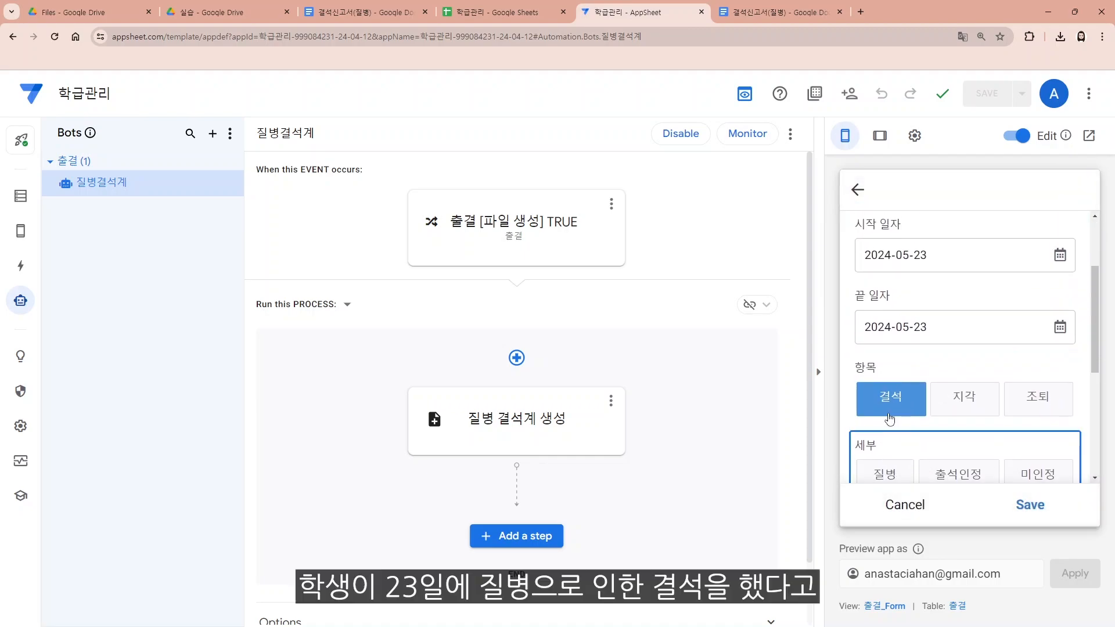
{"action": "left_click", "coordinate": [892, 471]}
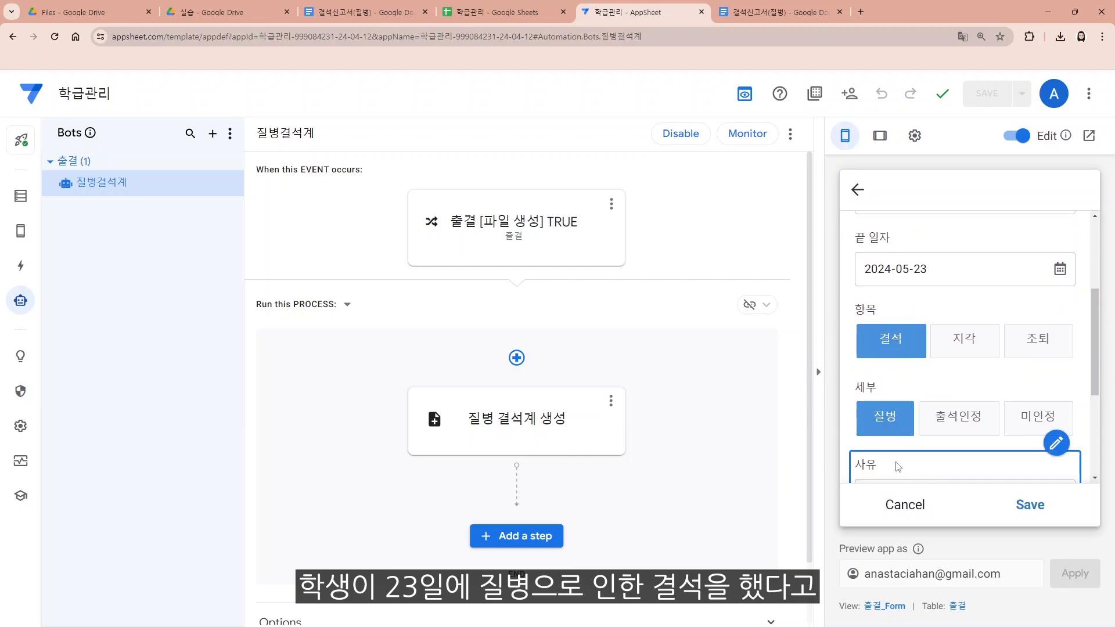
{"action": "left_click", "coordinate": [896, 443]}
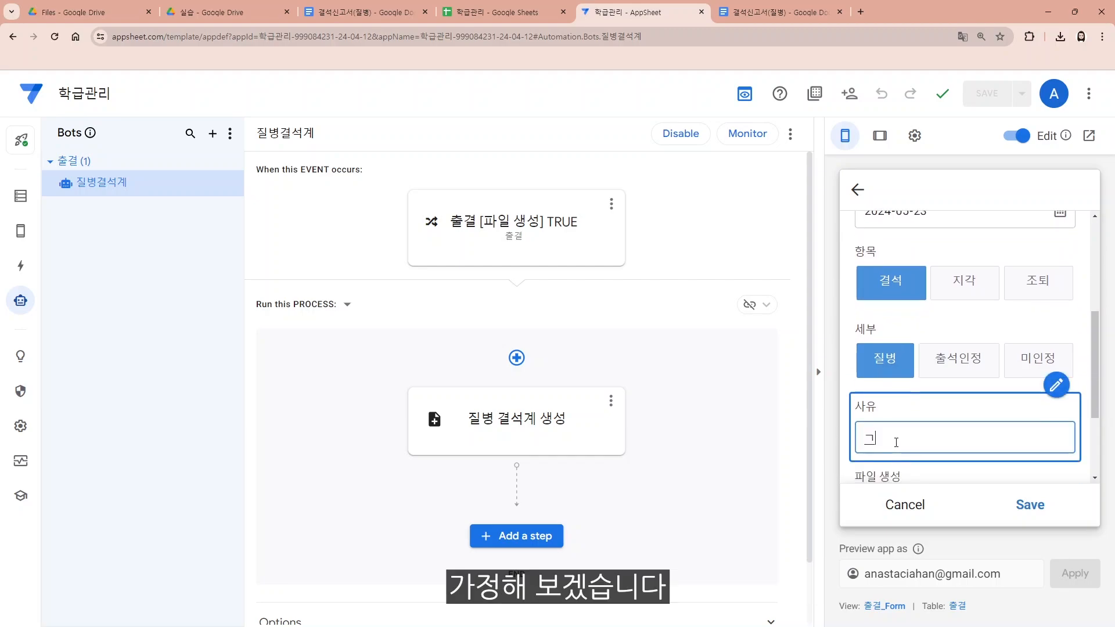
{"action": "key", "text": "Return"}
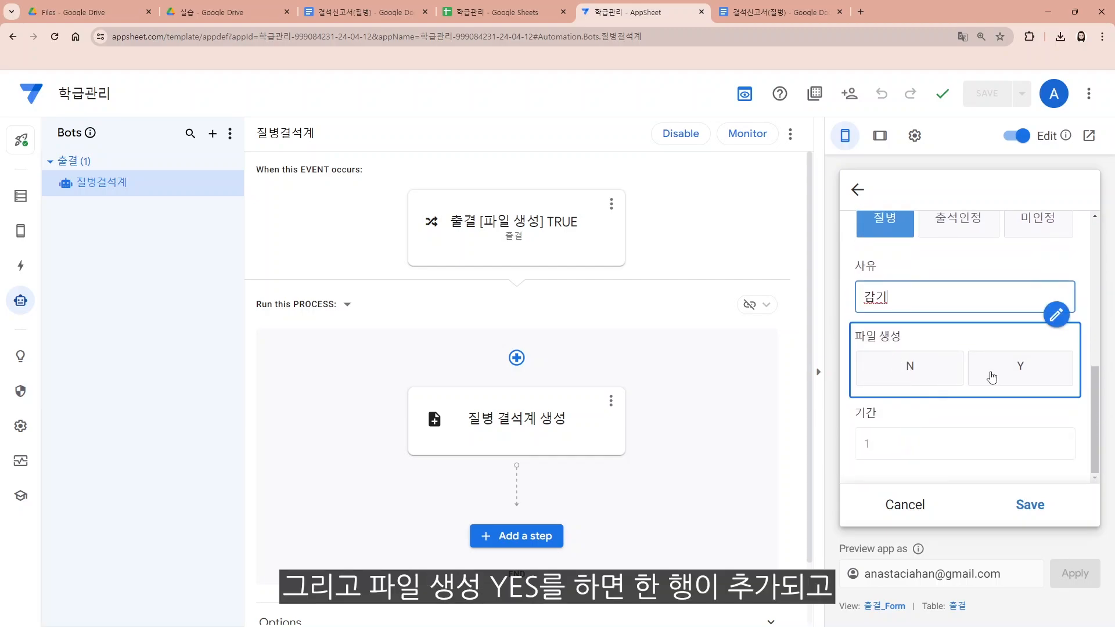
{"action": "left_click", "coordinate": [990, 375]}
{"action": "left_click", "coordinate": [1030, 504]}
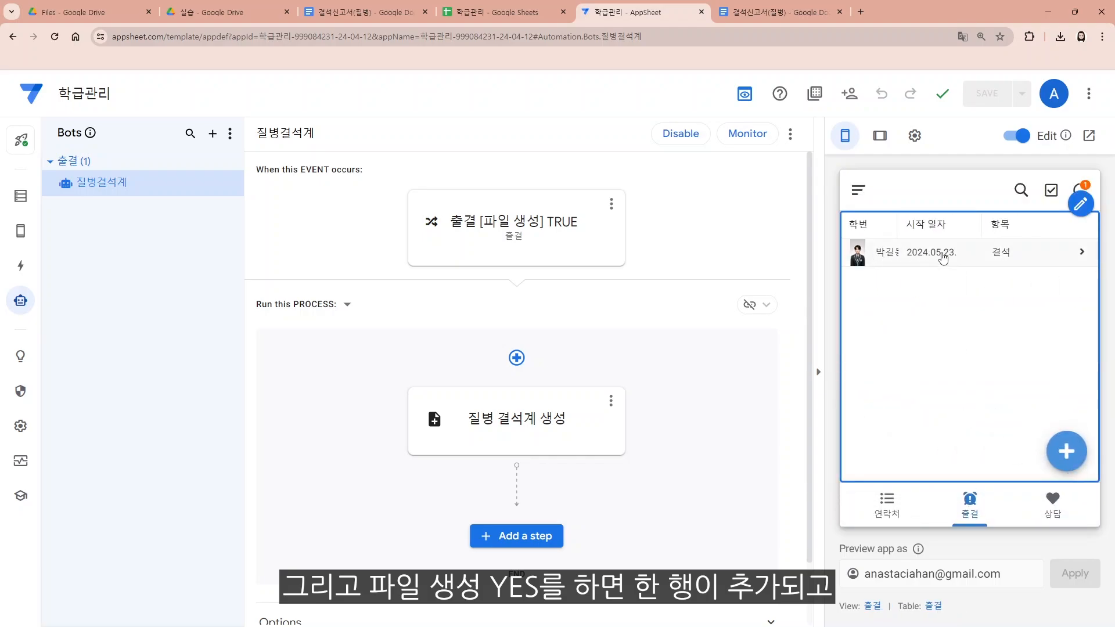
- Check the record in the 학급관리 sheet and trace the PDF's Drive path from appsheet through data and 학급관리 to Files
{"action": "left_click", "coordinate": [498, 12]}
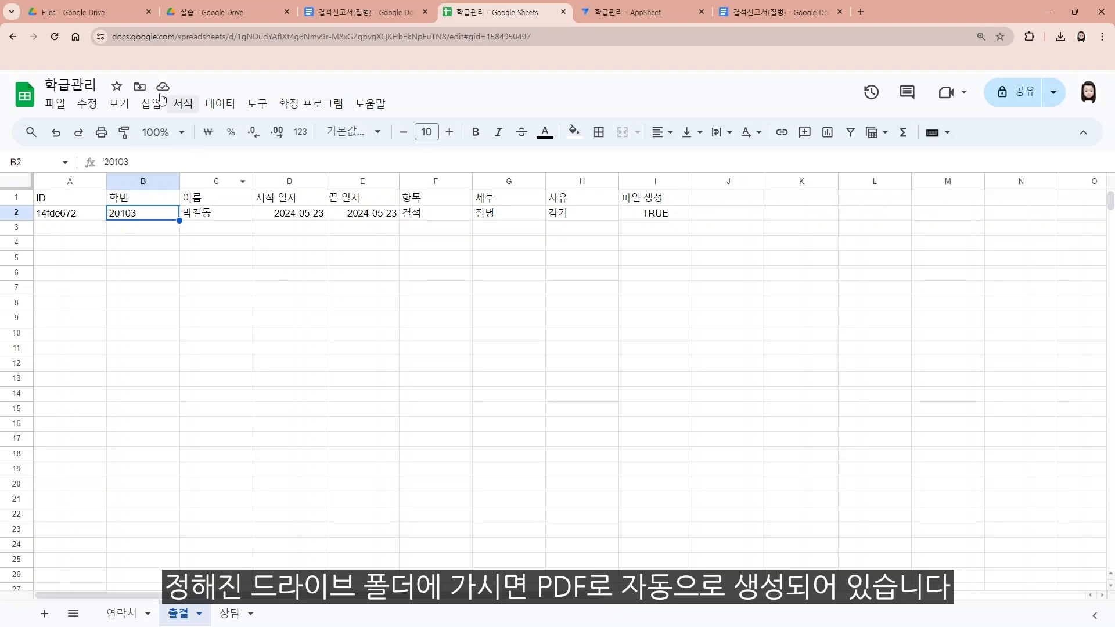
{"action": "left_click", "coordinate": [99, 21]}
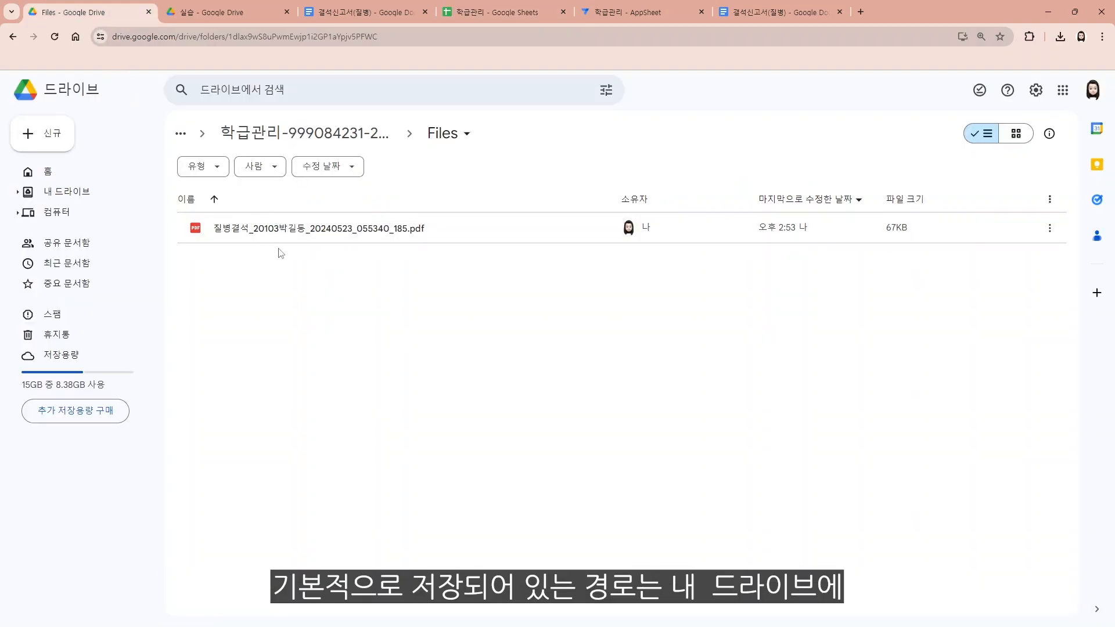
{"action": "left_click", "coordinate": [181, 133]}
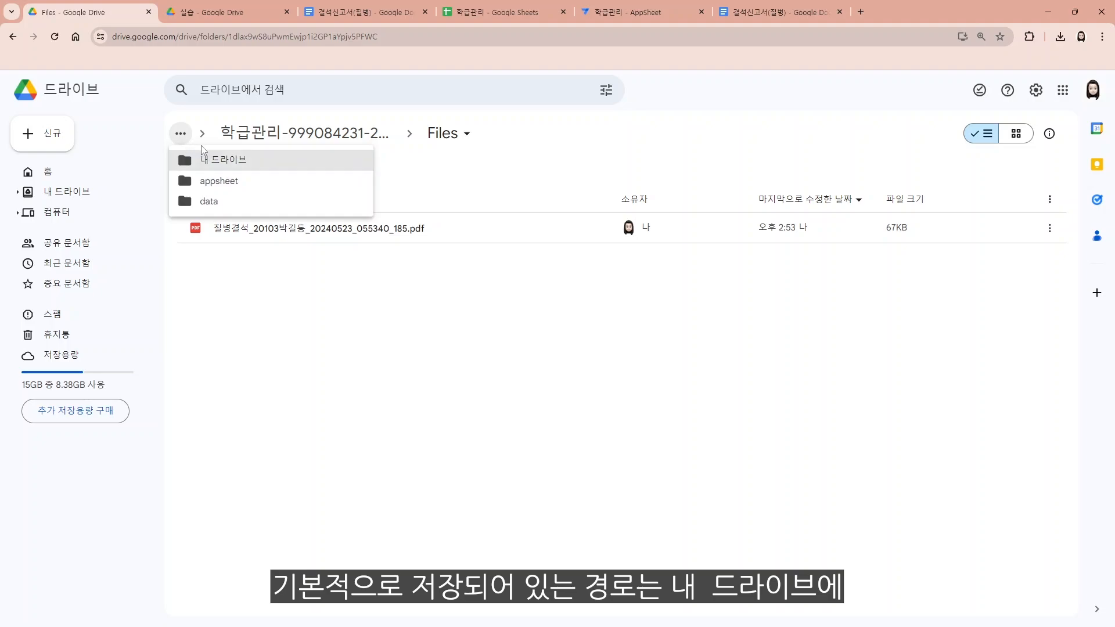
{"action": "left_click", "coordinate": [238, 186]}
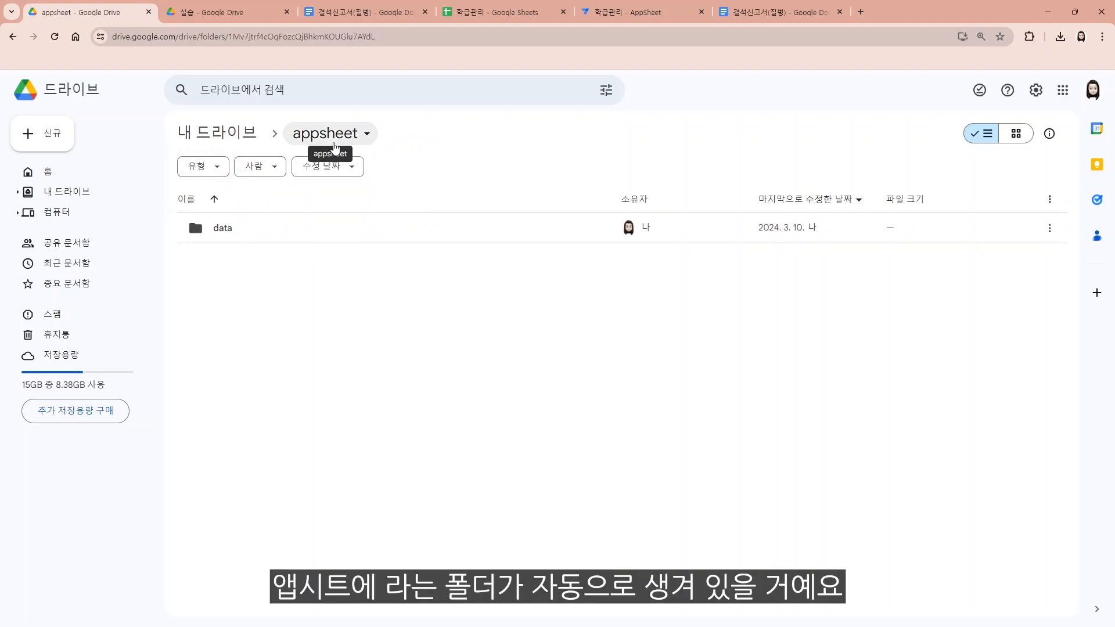
{"action": "double_click", "coordinate": [267, 224]}
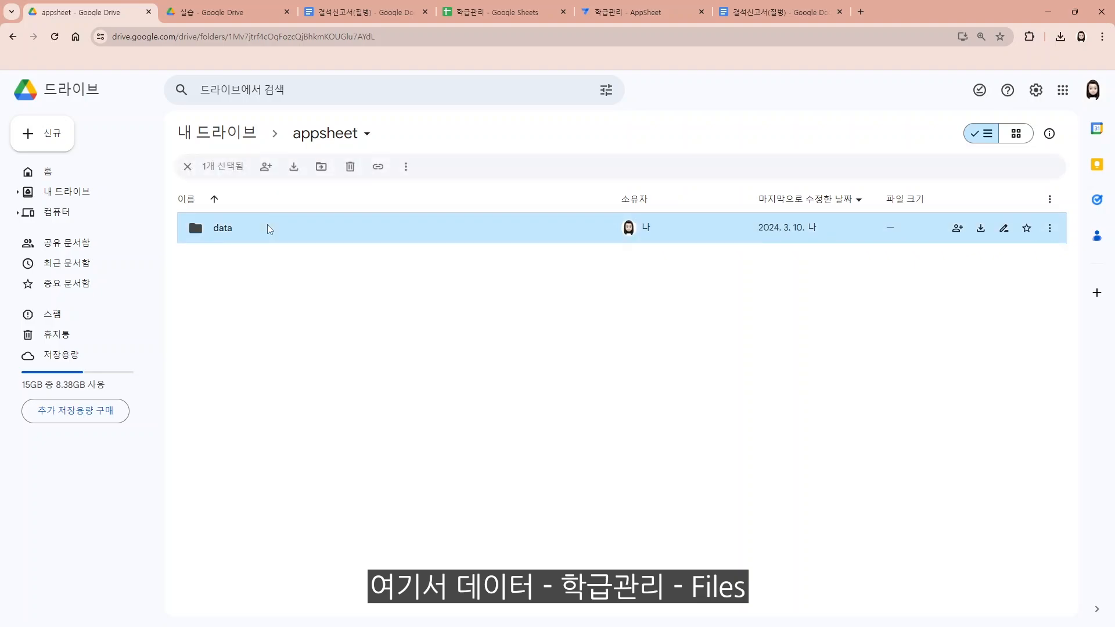
{"action": "double_click", "coordinate": [263, 231]}
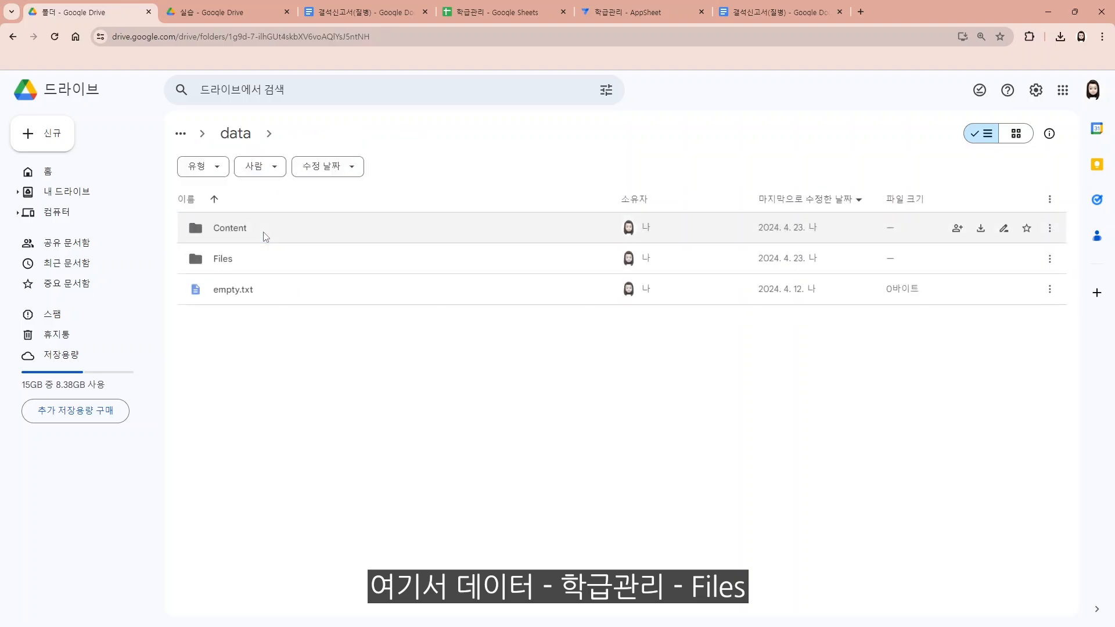
{"action": "double_click", "coordinate": [268, 262]}
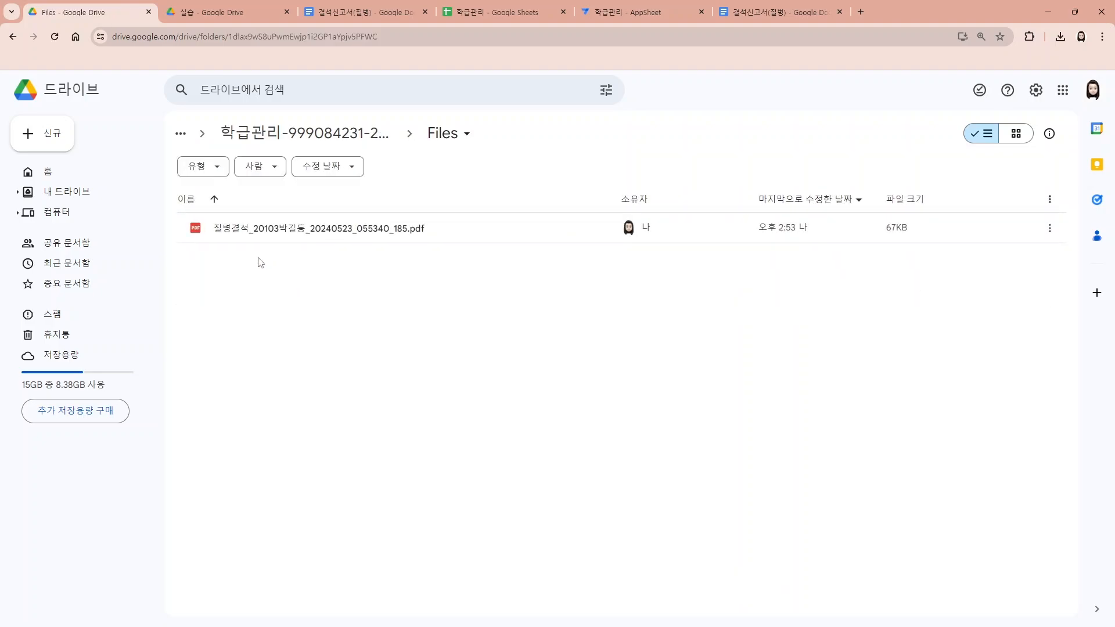
- Open the generated 질병결석 PDF and examine its layout from the header lines down to the signature area
{"action": "double_click", "coordinate": [277, 230]}
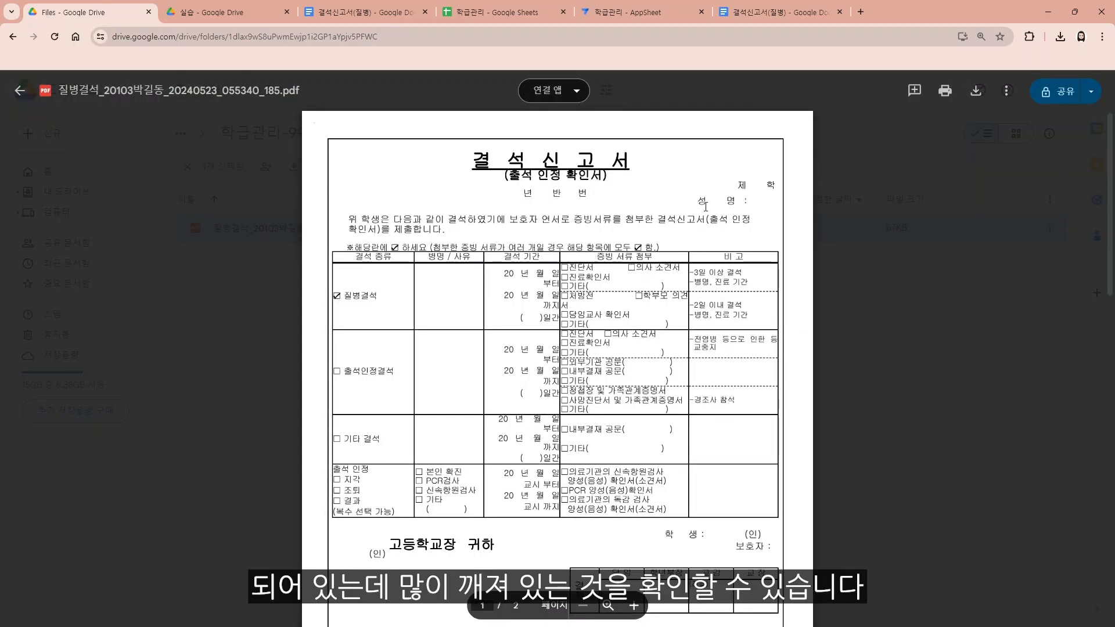
{"action": "left_click_drag", "start_coordinate": [741, 203], "coordinate": [717, 417]}
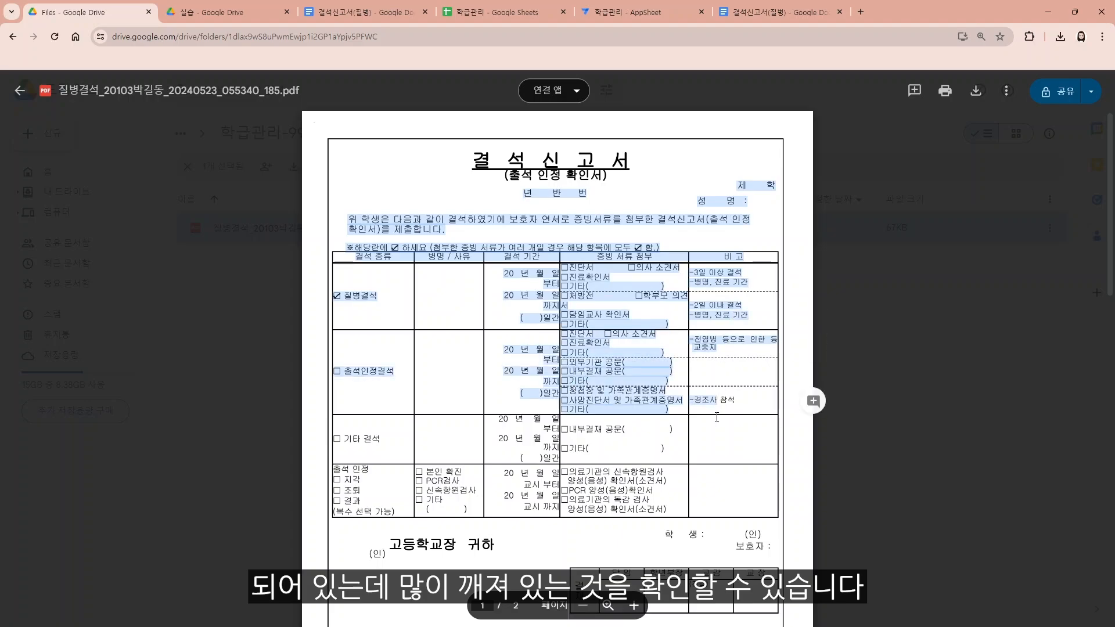
{"action": "left_click", "coordinate": [721, 505]}
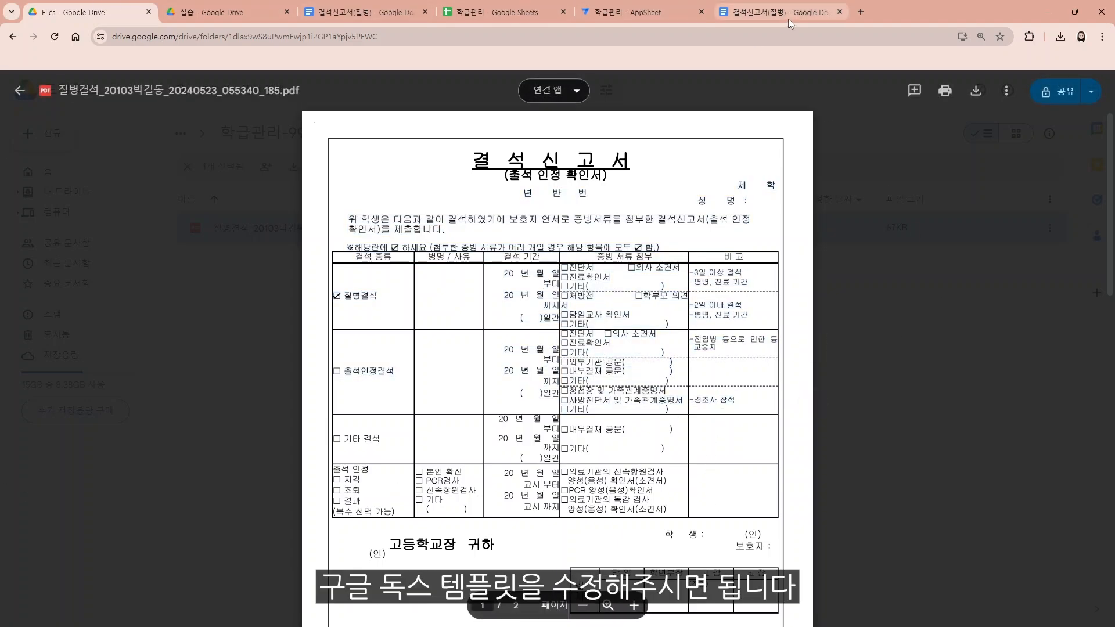
- Switch to the 결석신고서(질병) template in Google Docs, place it beside the PDF and show non-printing characters
{"action": "mouse_move", "coordinate": [790, 23]}
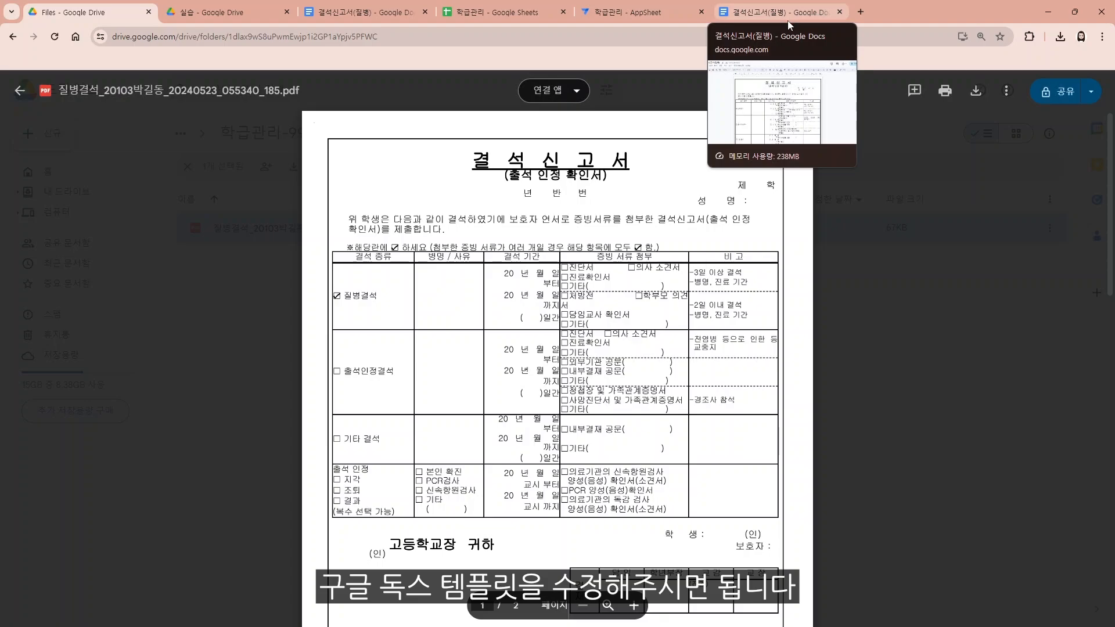
{"action": "left_click", "coordinate": [778, 18]}
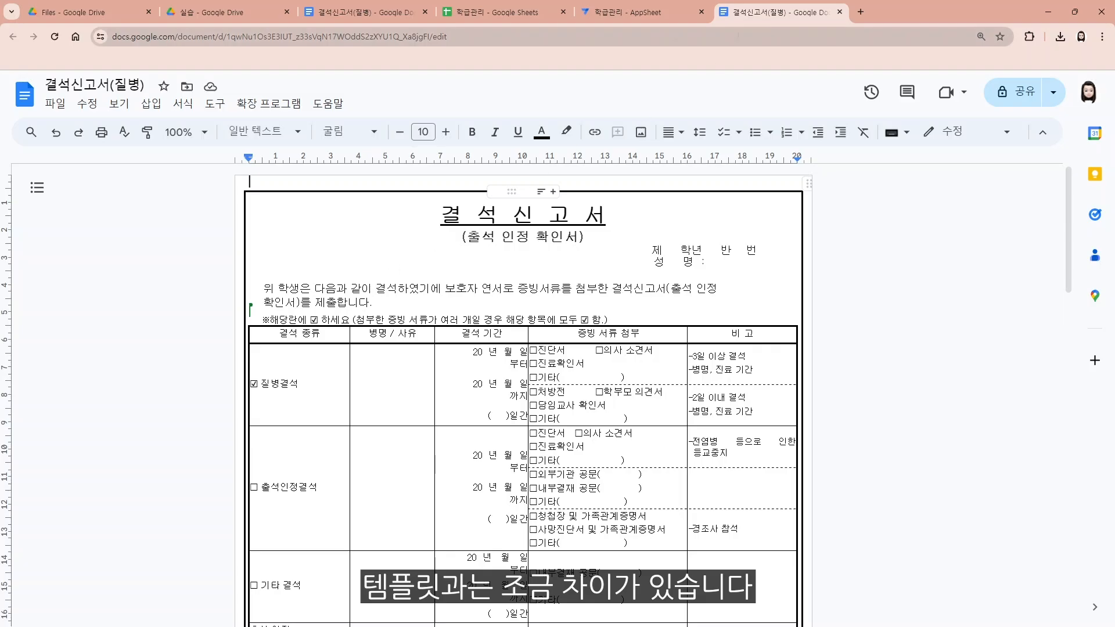
{"action": "key", "text": "super+Right"}
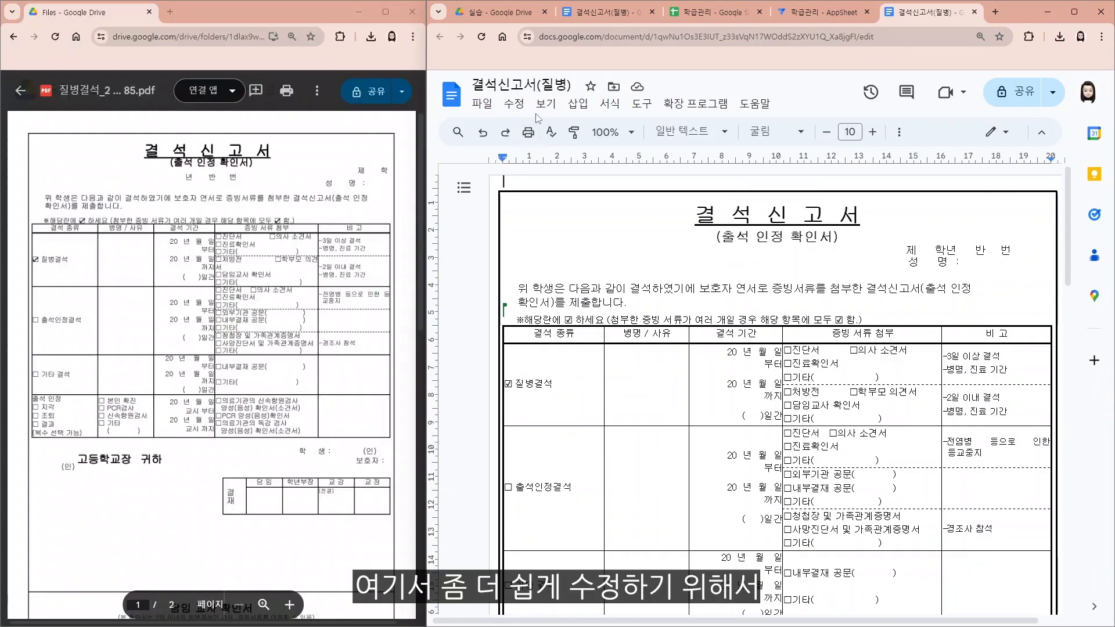
{"action": "left_click", "coordinate": [544, 104]}
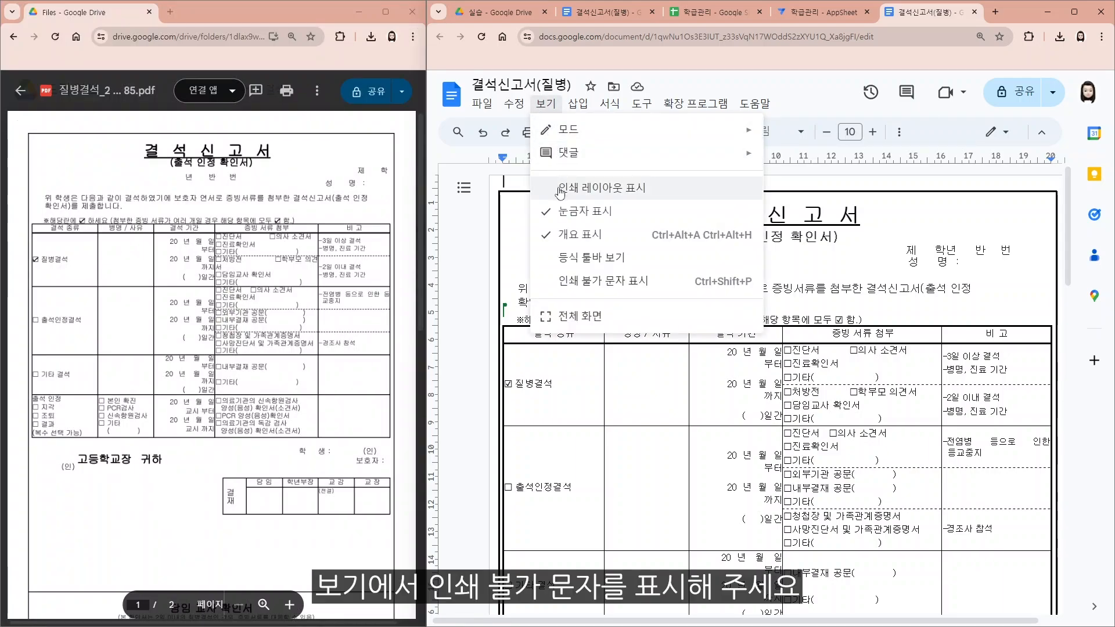
{"action": "left_click", "coordinate": [569, 282]}
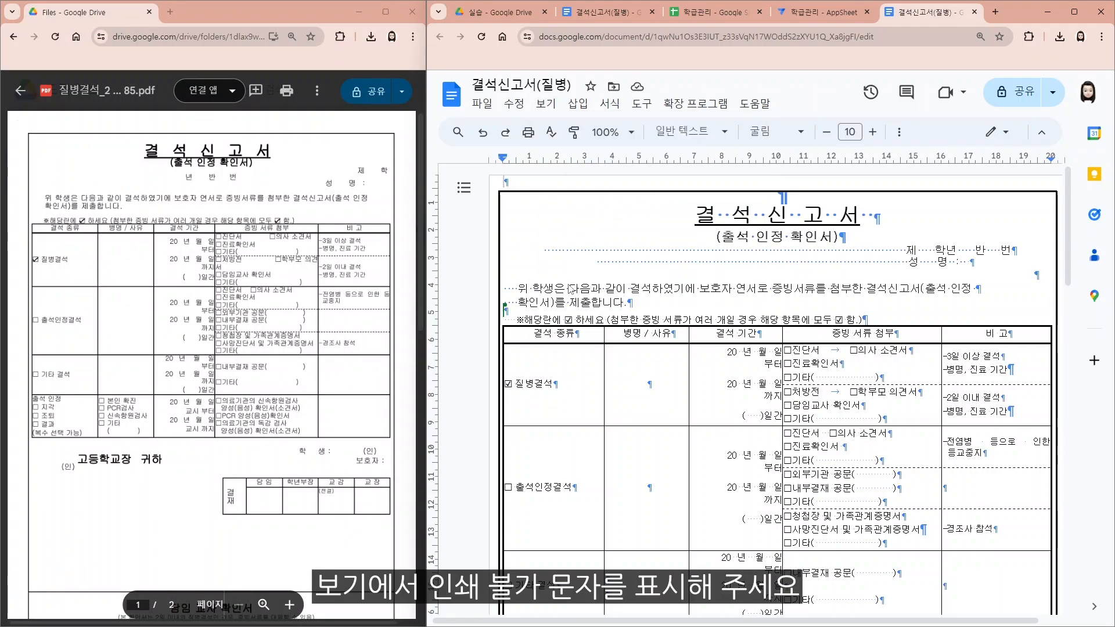
- Remove the leading spacing of the 제 학년 반 번 line and copy its remaining spaces before 성명 to align both lines
{"action": "left_click_drag", "start_coordinate": [888, 251], "coordinate": [526, 252]}
{"action": "key", "text": "BackSpace"}
{"action": "left_click_drag", "start_coordinate": [851, 251], "coordinate": [503, 251]}
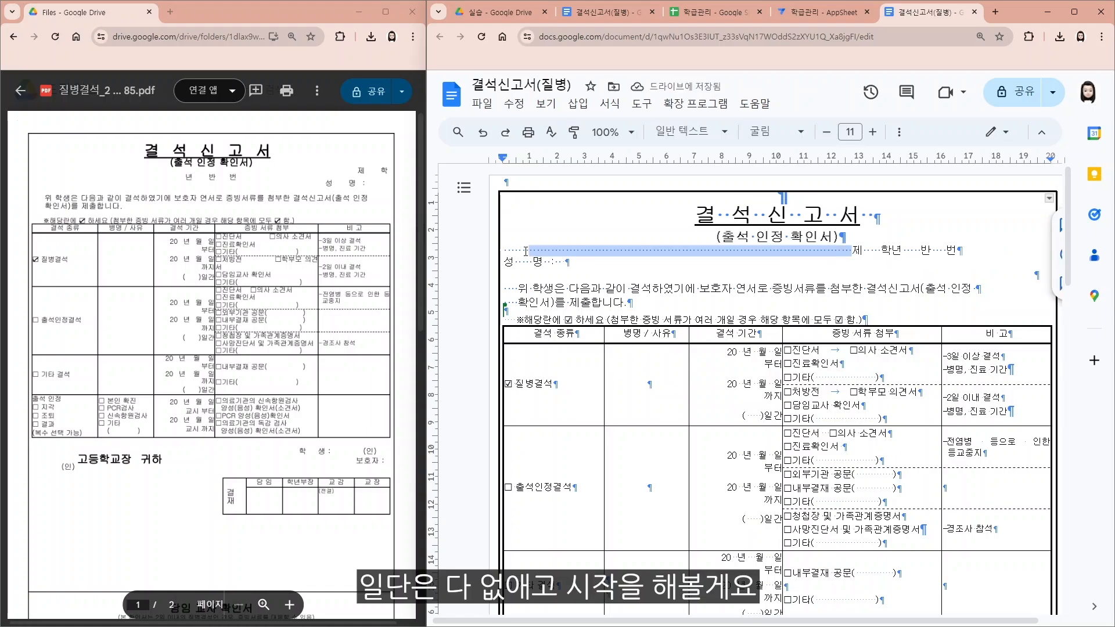
{"action": "key", "text": "ctrl+c"}
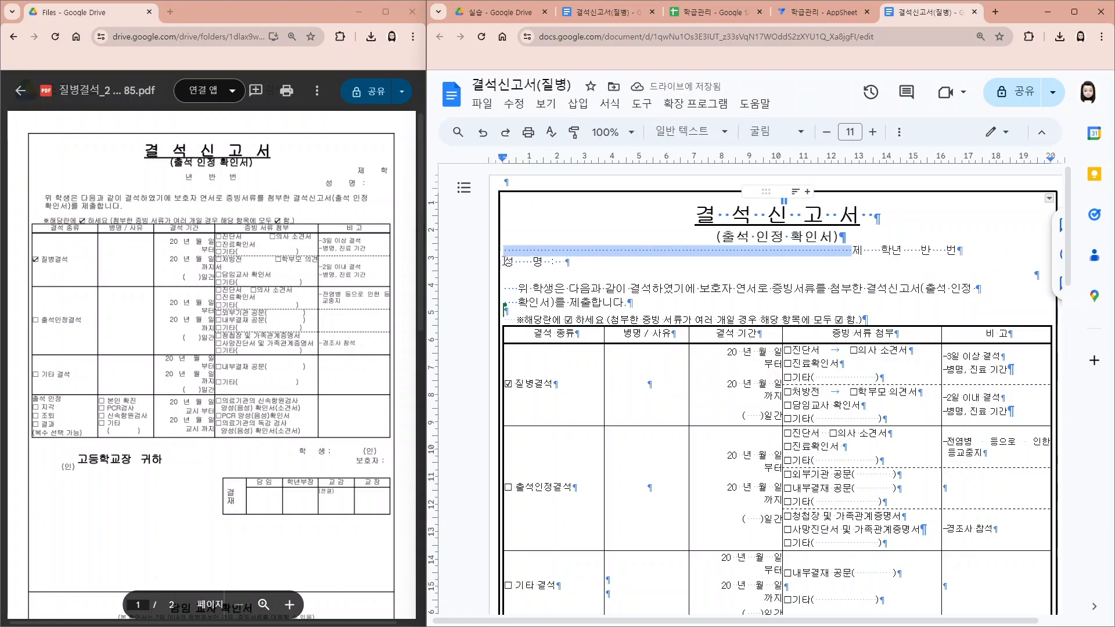
{"action": "left_click", "coordinate": [504, 262]}
{"action": "key", "text": "ctrl+v"}
- Delete the empty line above the ※해당란에 note and add an empty line between the note and the table
{"action": "left_click", "coordinate": [610, 319]}
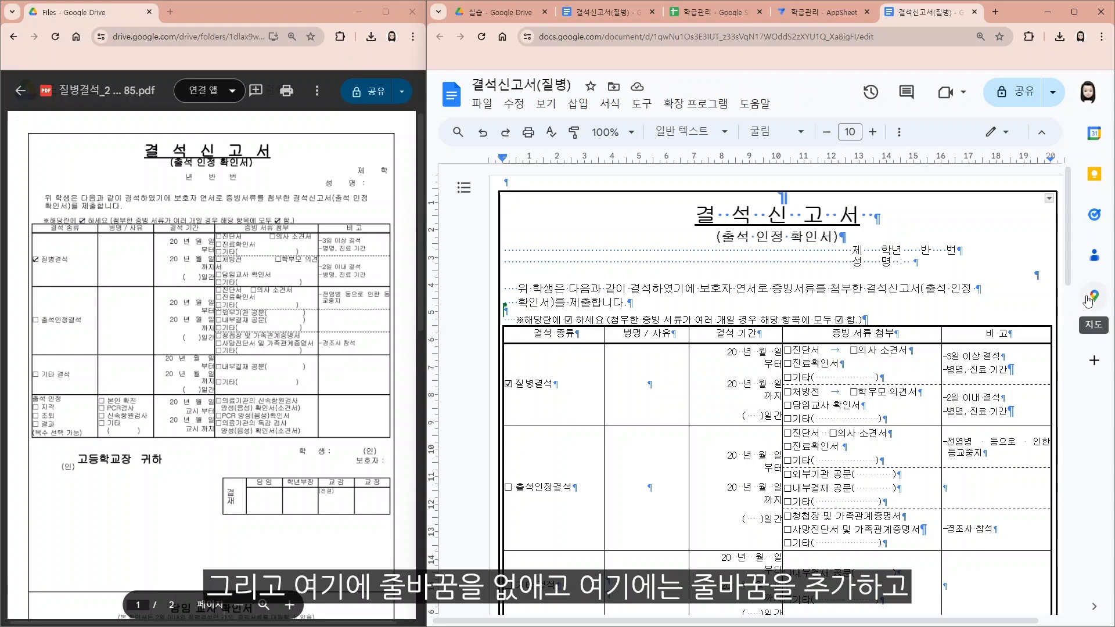
{"action": "key", "text": "BackSpace"}
{"action": "left_click", "coordinate": [876, 314]}
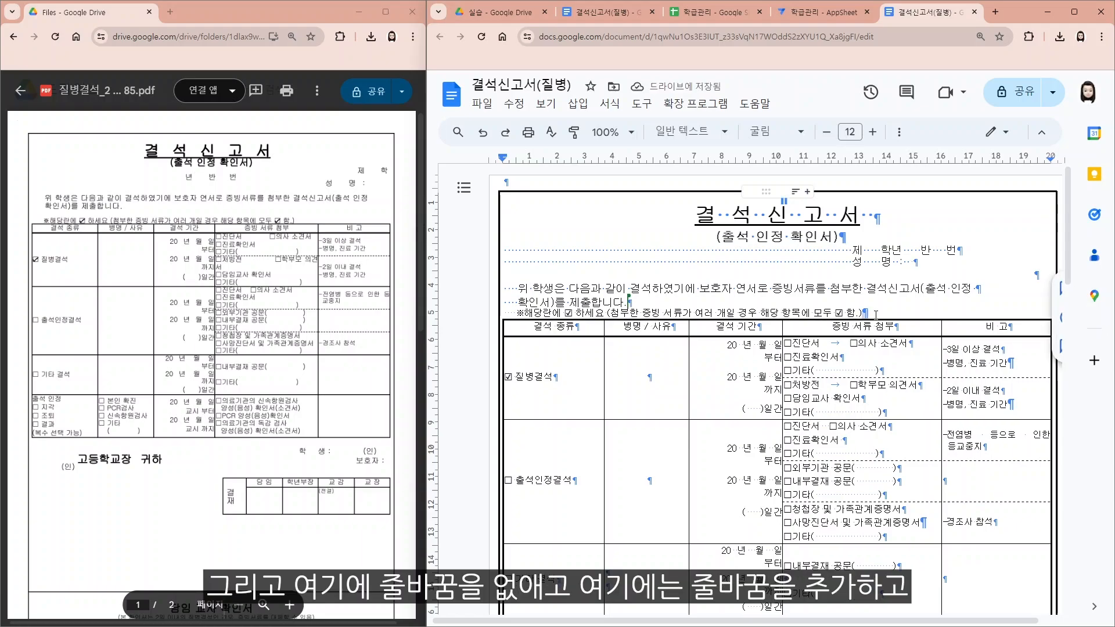
{"action": "key", "text": "Return"}
- Reduce the empty line above the 결석 종류 table to font size 5
{"action": "left_click", "coordinate": [827, 133]}
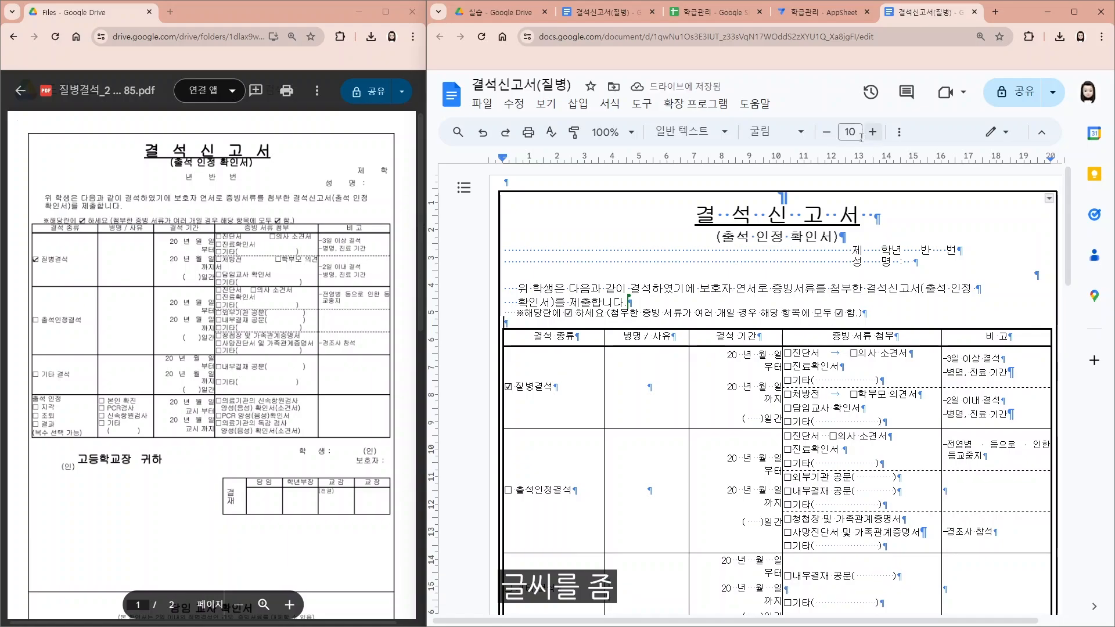
{"action": "left_click", "coordinate": [826, 132]}
{"action": "left_click", "coordinate": [827, 133]}
{"action": "left_click", "coordinate": [827, 133]}
{"action": "left_click", "coordinate": [827, 134]}
{"action": "left_click", "coordinate": [827, 134]}
{"action": "left_click", "coordinate": [827, 133]}
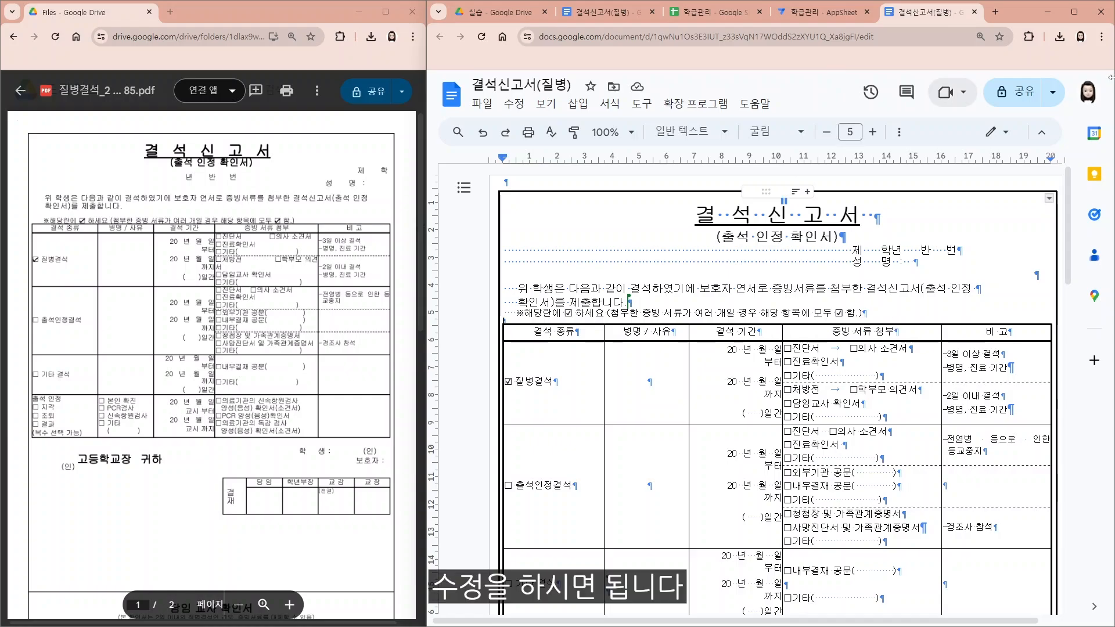
- Narrow the 결석 종류 table by moving its left and right outer borders inward
{"action": "scroll", "coordinate": [624, 354], "scroll_direction": "down", "scroll_amount": 1}
{"action": "scroll", "coordinate": [624, 354], "scroll_direction": "down", "scroll_amount": 1}
{"action": "left_click_drag", "start_coordinate": [504, 341], "coordinate": [689, 356]}
{"action": "scroll", "coordinate": [682, 352], "scroll_direction": "down", "scroll_amount": 1}
{"action": "scroll", "coordinate": [690, 357], "scroll_direction": "up", "scroll_amount": 1}
{"action": "left_click_drag", "start_coordinate": [1027, 332], "coordinate": [1014, 336]}
- Shorten the spacing before 보호자 to match the PDF output and set the 결재 label to font size 10
{"action": "scroll", "coordinate": [999, 360], "scroll_direction": "down", "scroll_amount": 2}
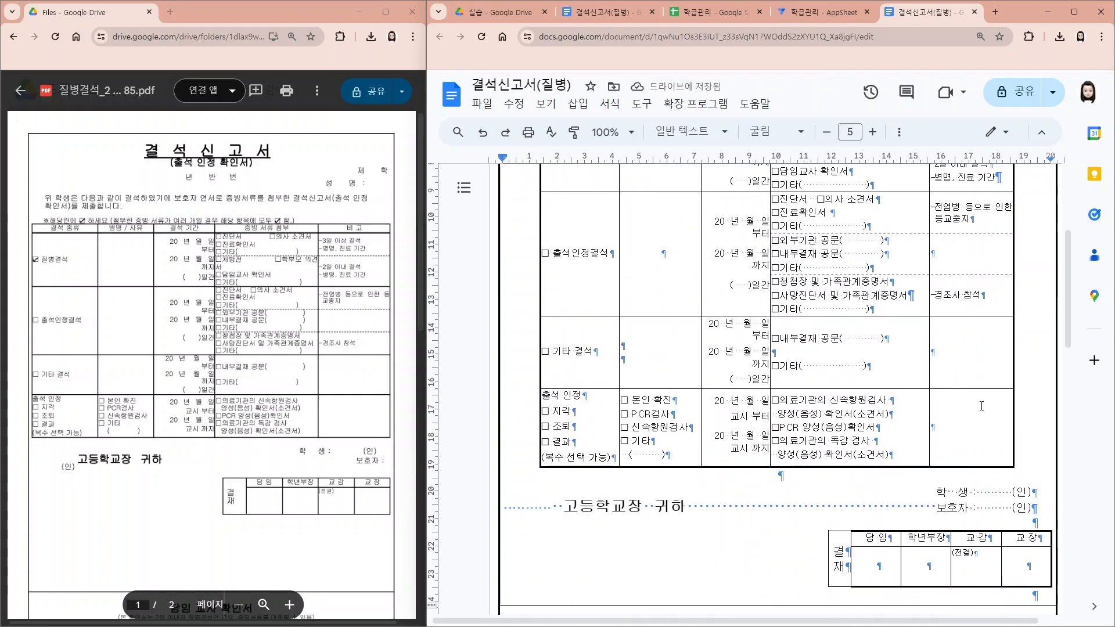
{"action": "left_click", "coordinate": [899, 512]}
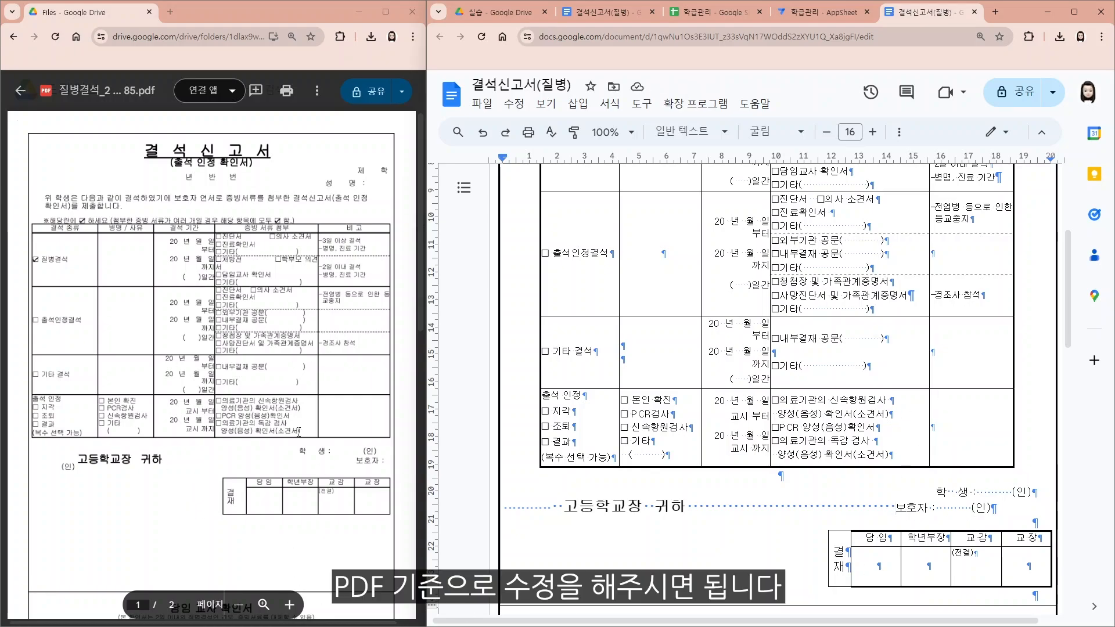
{"action": "scroll", "coordinate": [853, 459], "scroll_direction": "down", "scroll_amount": 1}
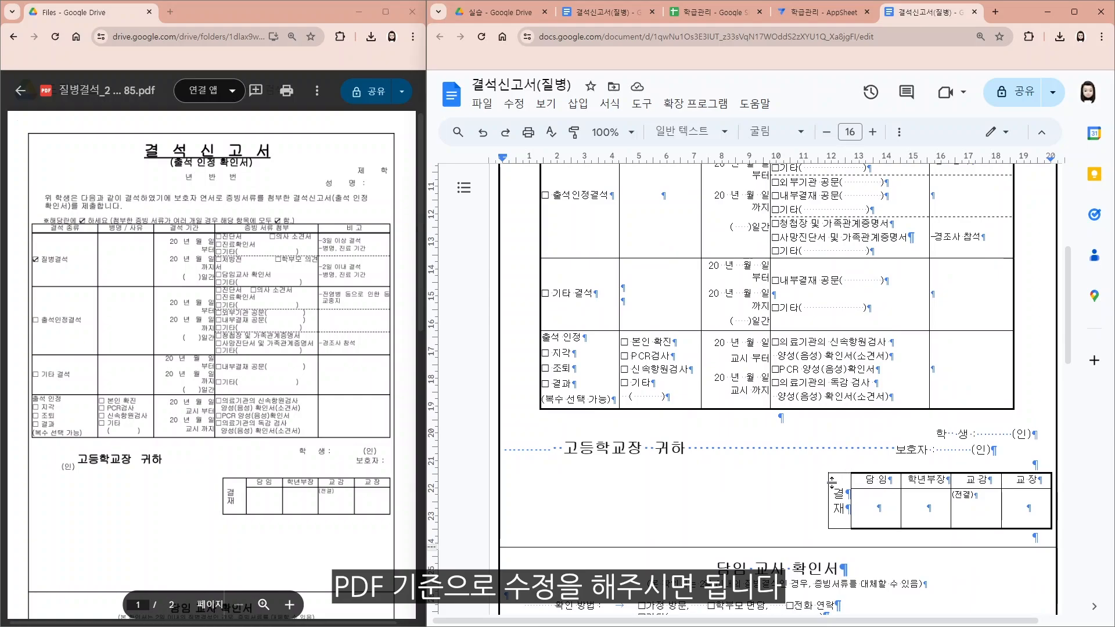
{"action": "scroll", "coordinate": [266, 480], "scroll_direction": "down", "scroll_amount": 2}
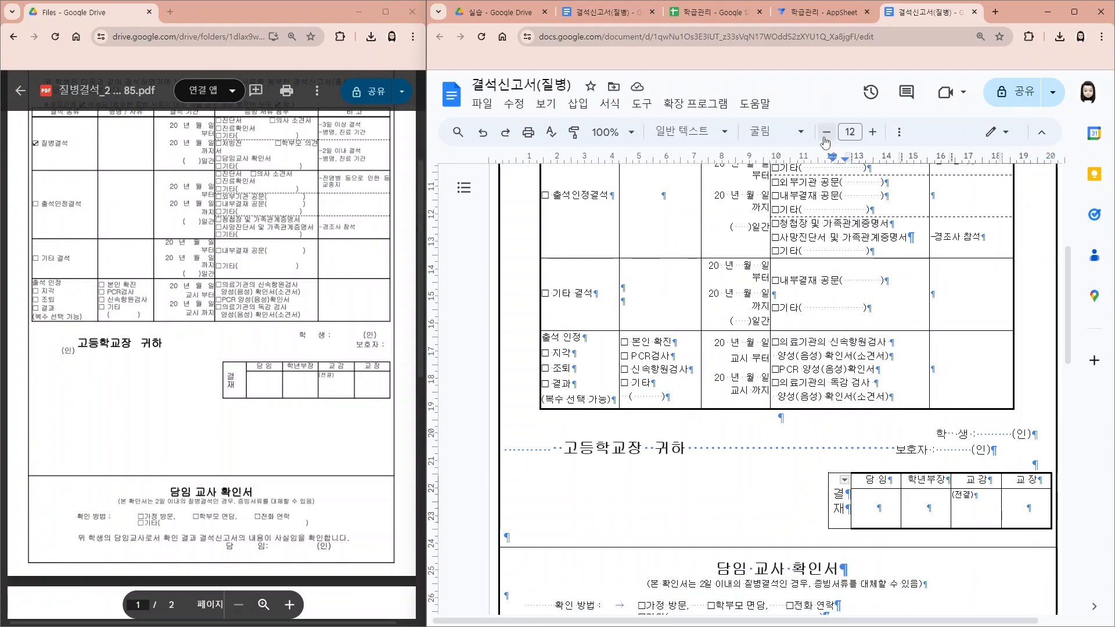
{"action": "left_click_drag", "start_coordinate": [845, 510], "coordinate": [803, 501]}
{"action": "key", "text": "ctrl+shift+comma"}
{"action": "key", "text": "ctrl+shift+comma"}
{"action": "scroll", "coordinate": [806, 501], "scroll_direction": "down", "scroll_amount": 2}
{"action": "scroll", "coordinate": [369, 488], "scroll_direction": "up", "scroll_amount": 2}
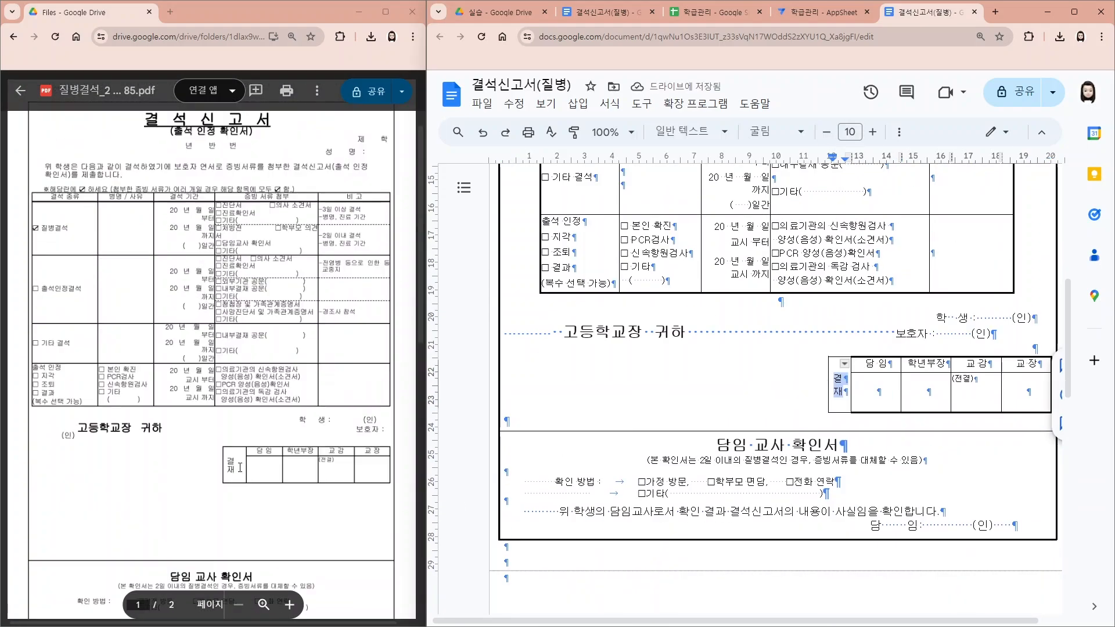
- Delete the extra empty line at the end of the form around the 담임 교사 확인서 section
{"action": "scroll", "coordinate": [756, 465], "scroll_direction": "down", "scroll_amount": 1}
{"action": "scroll", "coordinate": [369, 488], "scroll_direction": "down", "scroll_amount": 2}
{"action": "scroll", "coordinate": [368, 488], "scroll_direction": "up", "scroll_amount": 3}
{"action": "left_click", "coordinate": [695, 519]}
{"action": "key", "text": "BackSpace"}
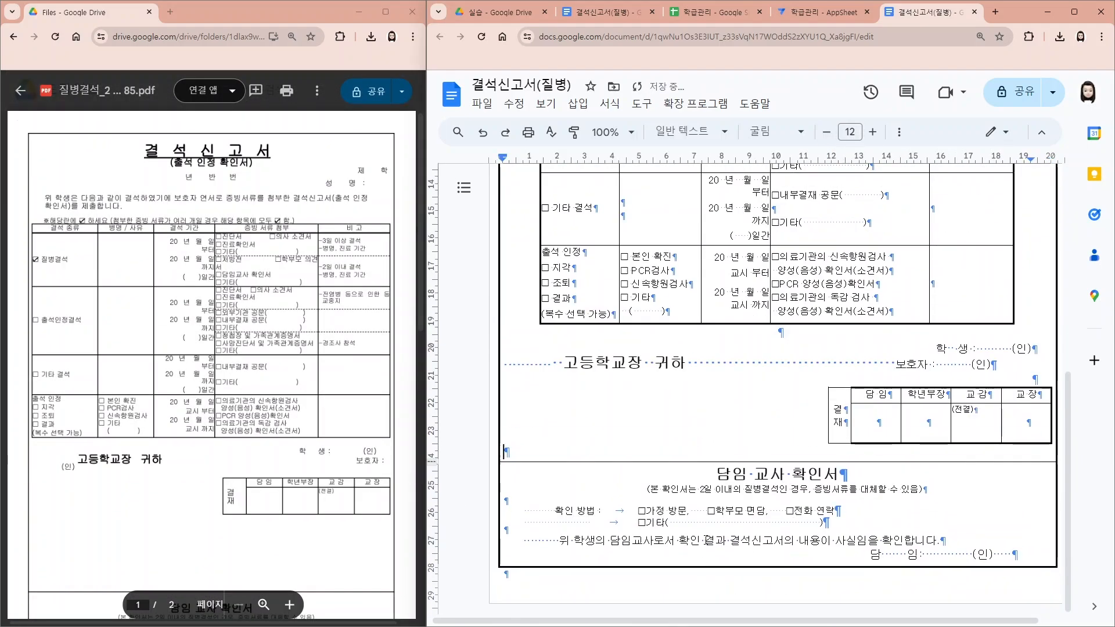
{"action": "scroll", "coordinate": [755, 488], "scroll_direction": "up", "scroll_amount": 2}
{"action": "scroll", "coordinate": [215, 360], "scroll_direction": "down", "scroll_amount": 4}
{"action": "left_click", "coordinate": [774, 550]}
{"action": "scroll", "coordinate": [774, 550], "scroll_direction": "down", "scroll_amount": 1}
{"action": "scroll", "coordinate": [733, 540], "scroll_direction": "up", "scroll_amount": 4}
{"action": "scroll", "coordinate": [732, 540], "scroll_direction": "up", "scroll_amount": 2}
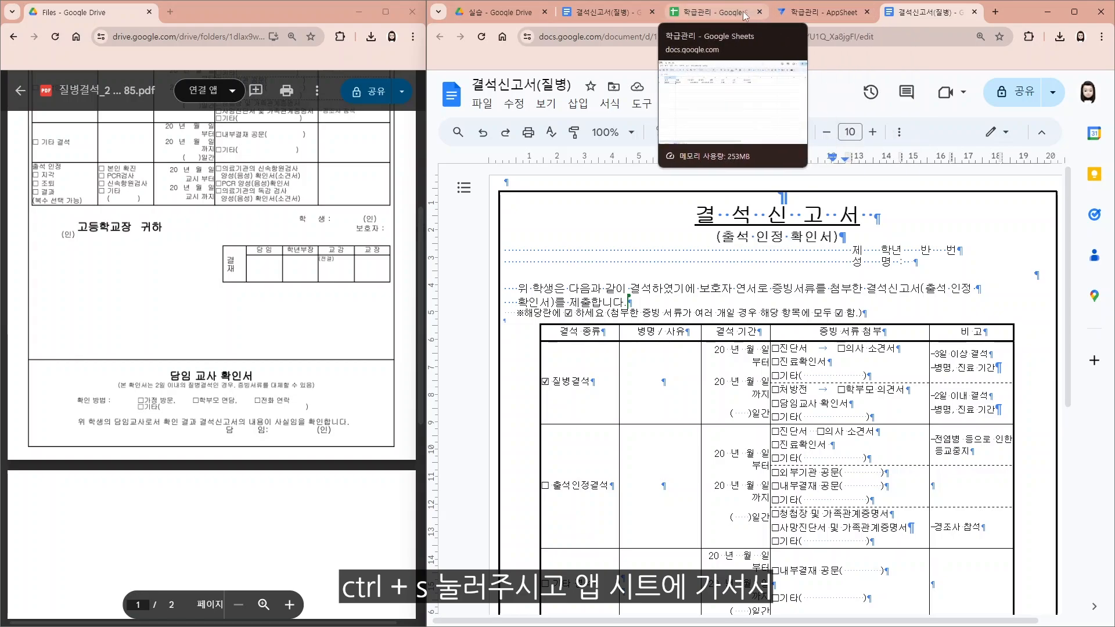
- Switch to the AppSheet editor, start a new 출결 record and choose a different student for 학번
{"action": "left_click", "coordinate": [816, 12]}
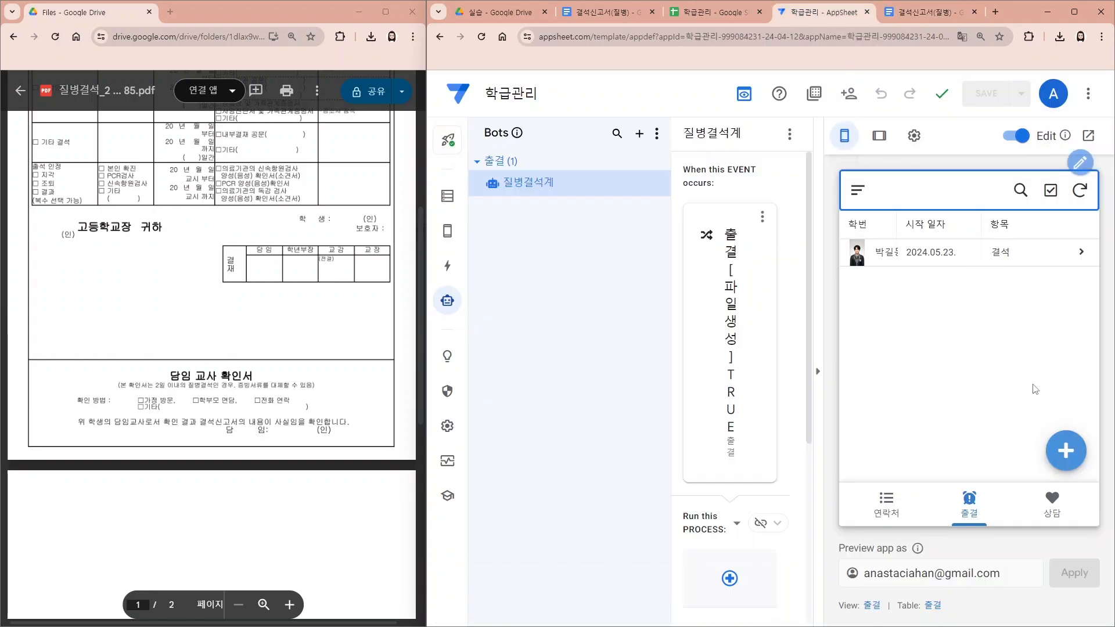
{"action": "left_click", "coordinate": [1066, 450]}
{"action": "left_click", "coordinate": [860, 281]}
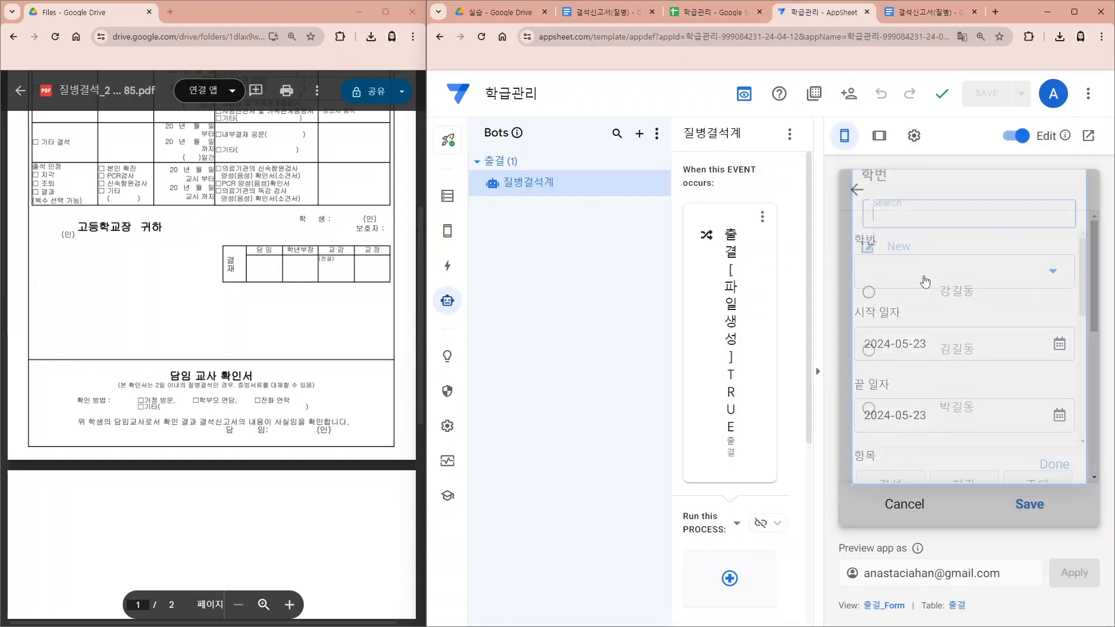
{"action": "scroll", "coordinate": [970, 387], "scroll_direction": "down", "scroll_amount": 4}
{"action": "scroll", "coordinate": [970, 388], "scroll_direction": "down", "scroll_amount": 2}
{"action": "left_click", "coordinate": [947, 381]}
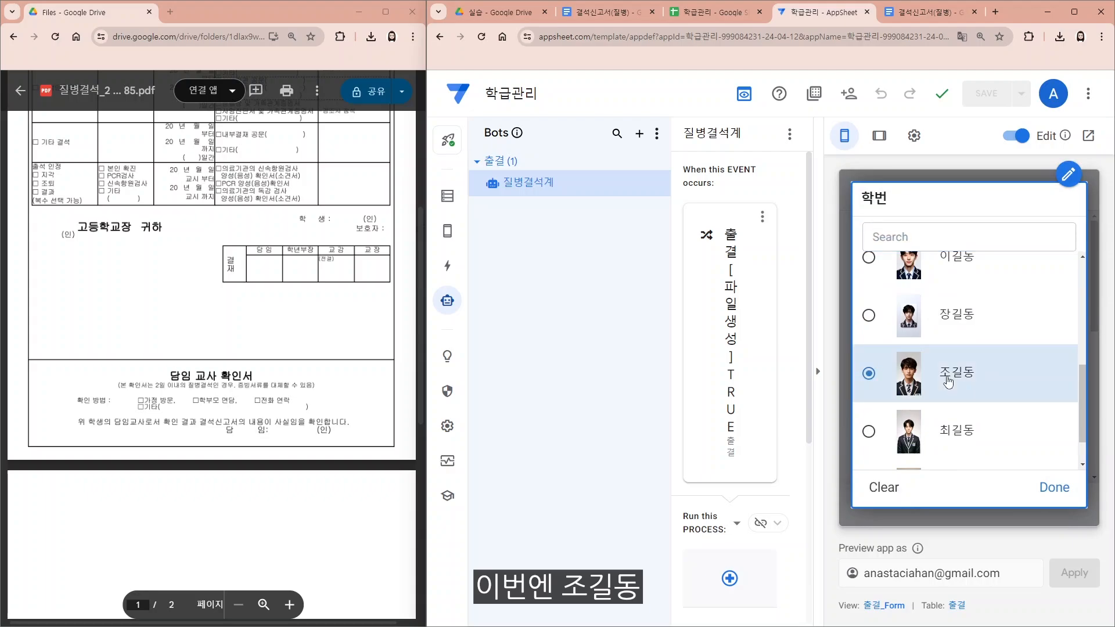
- Fill the record with 결석, 질병, reason 두통 and 파일 생성 Y, save it and sync the app
{"action": "scroll", "coordinate": [930, 387], "scroll_direction": "down", "scroll_amount": 3}
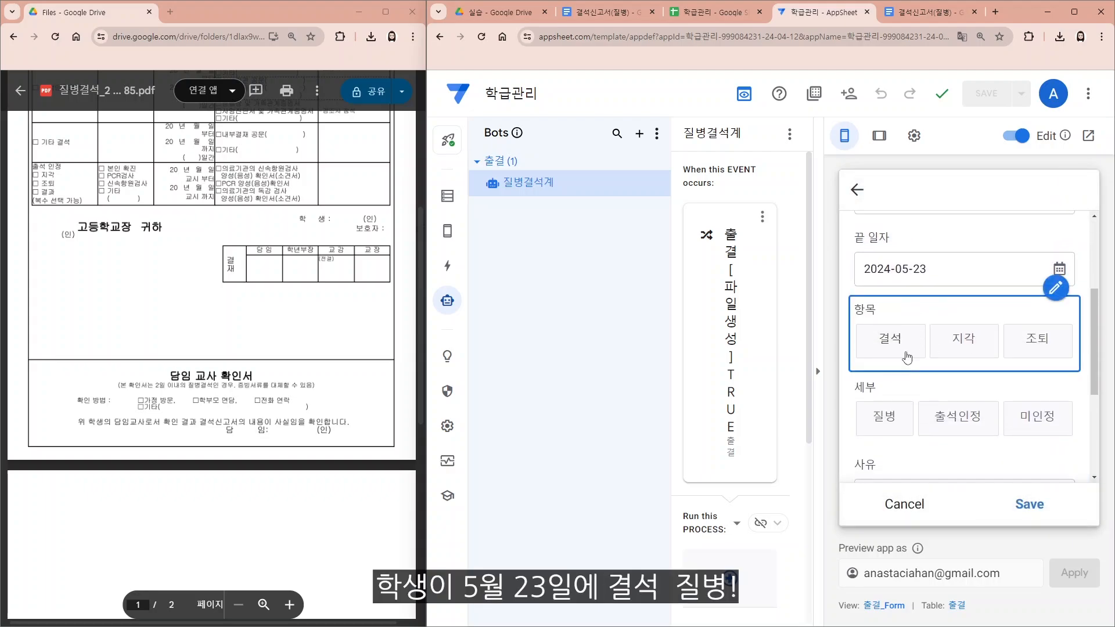
{"action": "left_click", "coordinate": [903, 349]}
{"action": "left_click", "coordinate": [899, 419]}
{"action": "scroll", "coordinate": [899, 419], "scroll_direction": "down", "scroll_amount": 2}
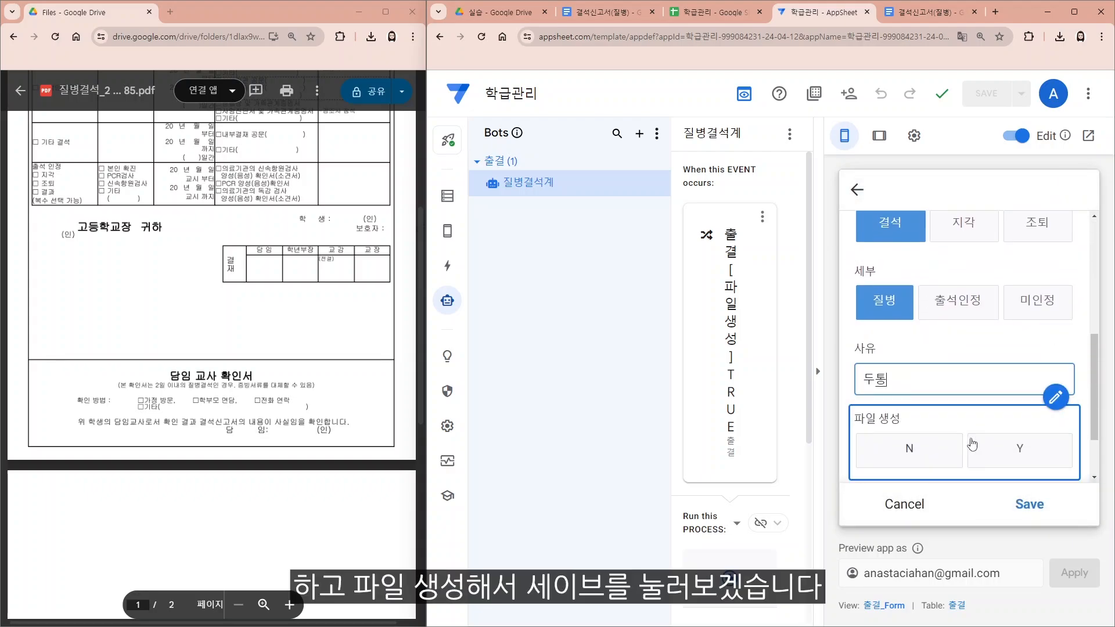
{"action": "left_click", "coordinate": [1000, 459]}
{"action": "left_click", "coordinate": [1025, 505]}
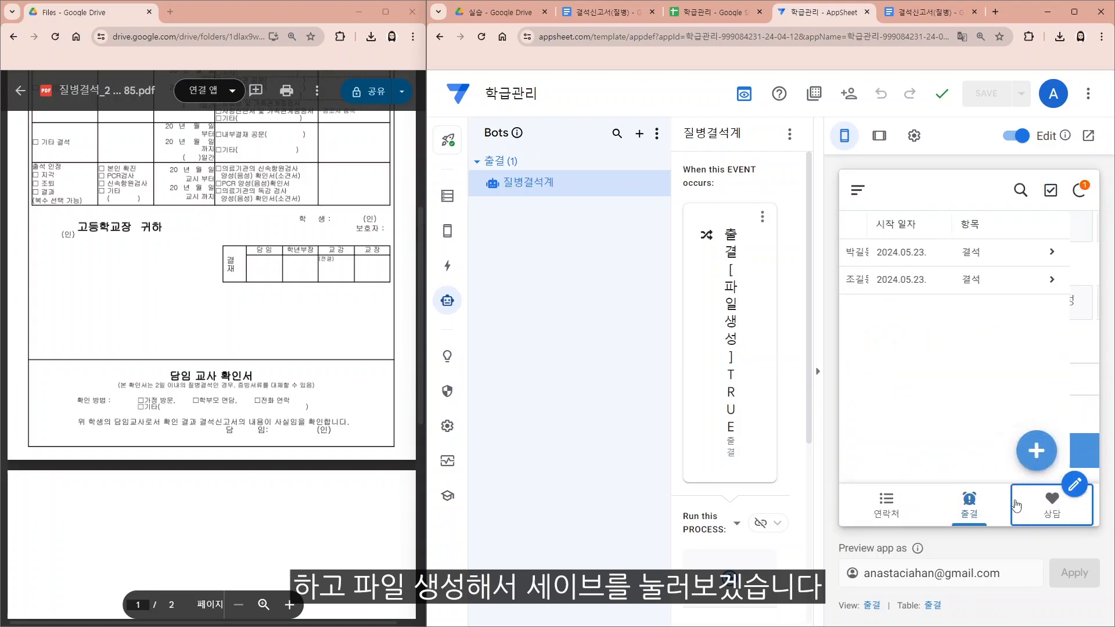
{"action": "left_click", "coordinate": [1083, 195]}
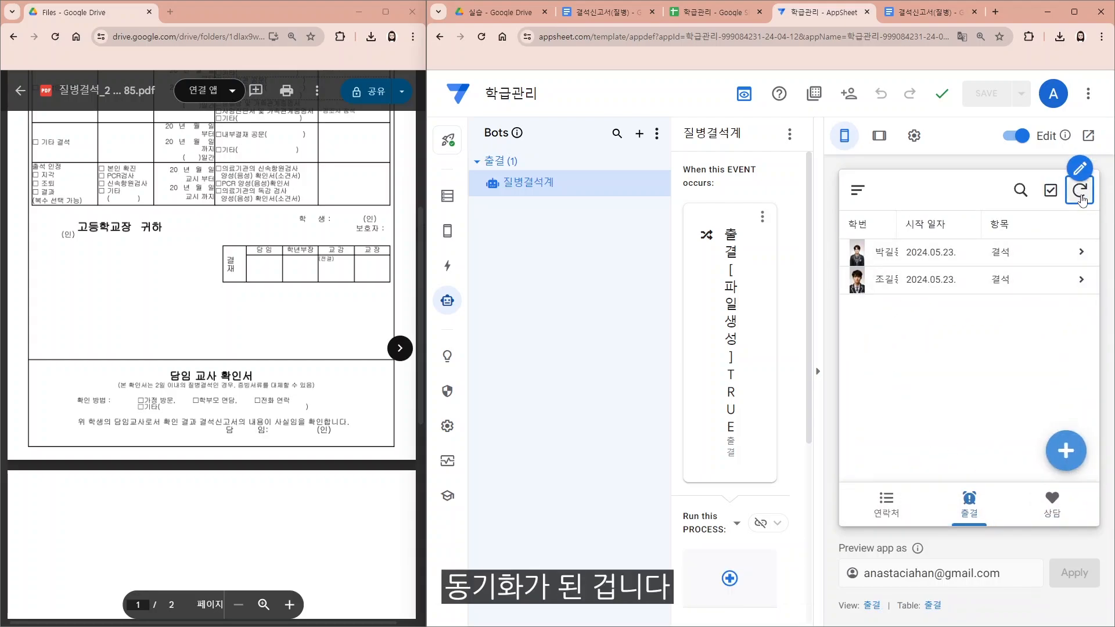
- Check the new record in the 학급관리 sheet and open the student's new PDF from the Drive Files folder
{"action": "left_click", "coordinate": [711, 12]}
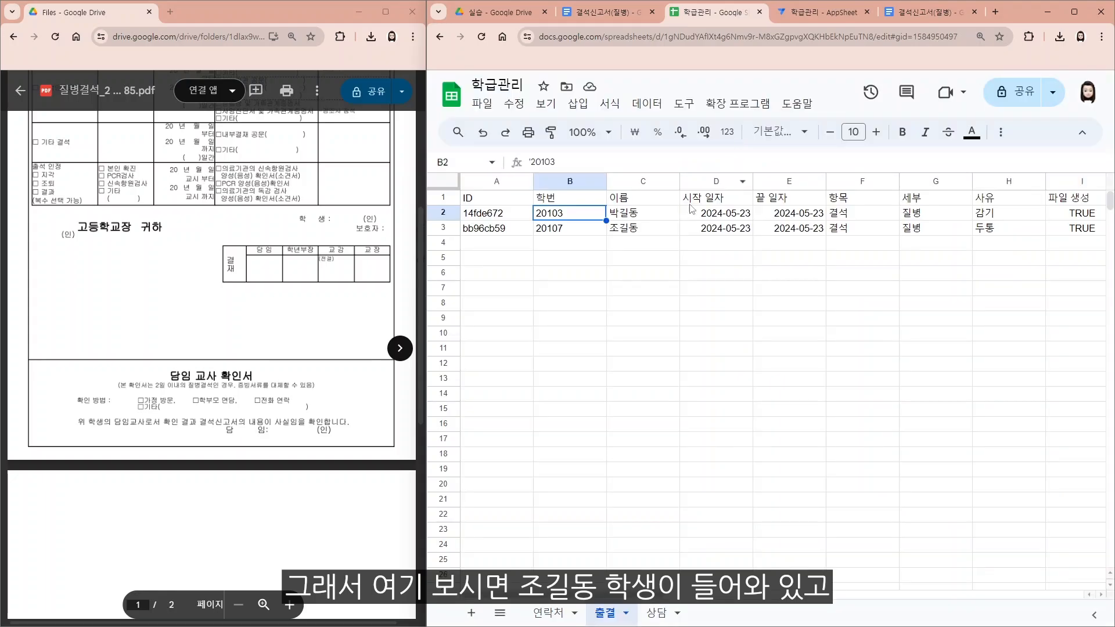
{"action": "left_click", "coordinate": [642, 230]}
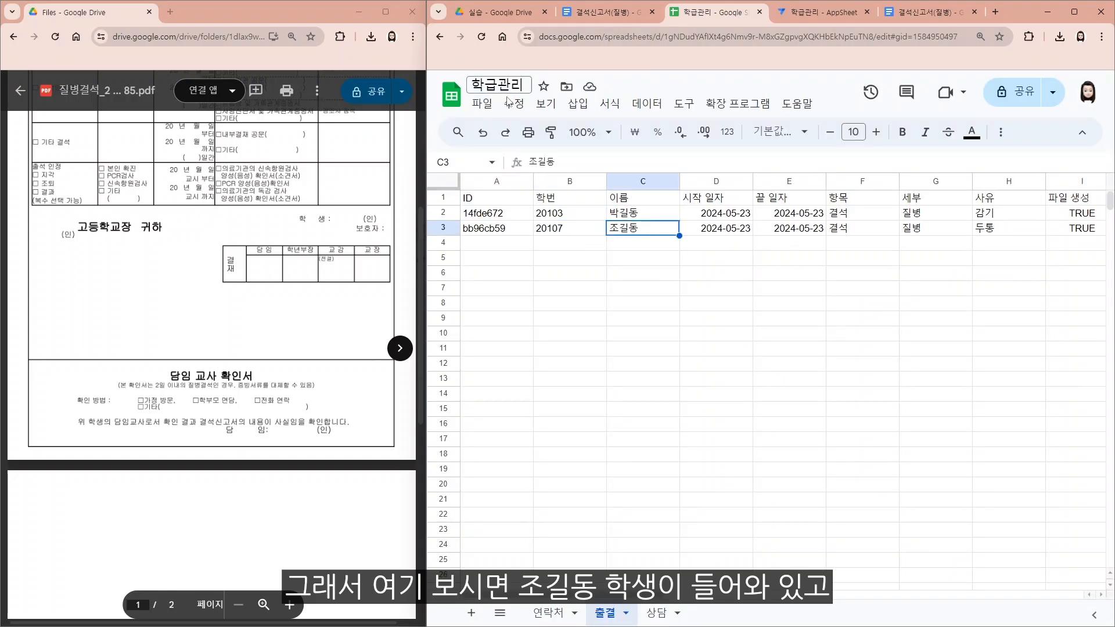
{"action": "left_click", "coordinate": [26, 98]}
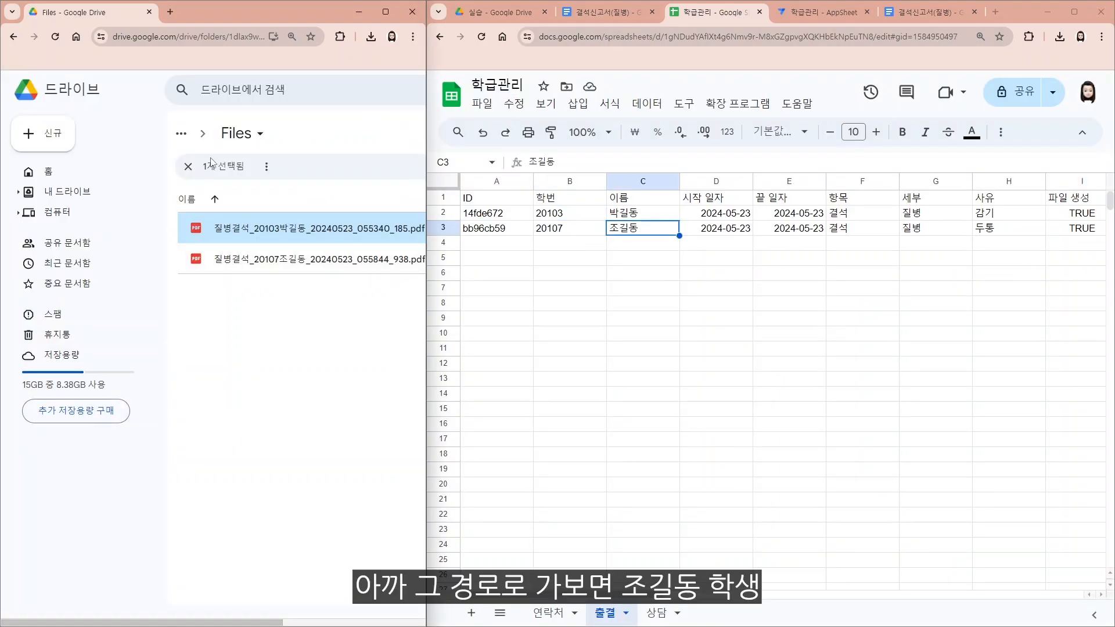
{"action": "double_click", "coordinate": [289, 262]}
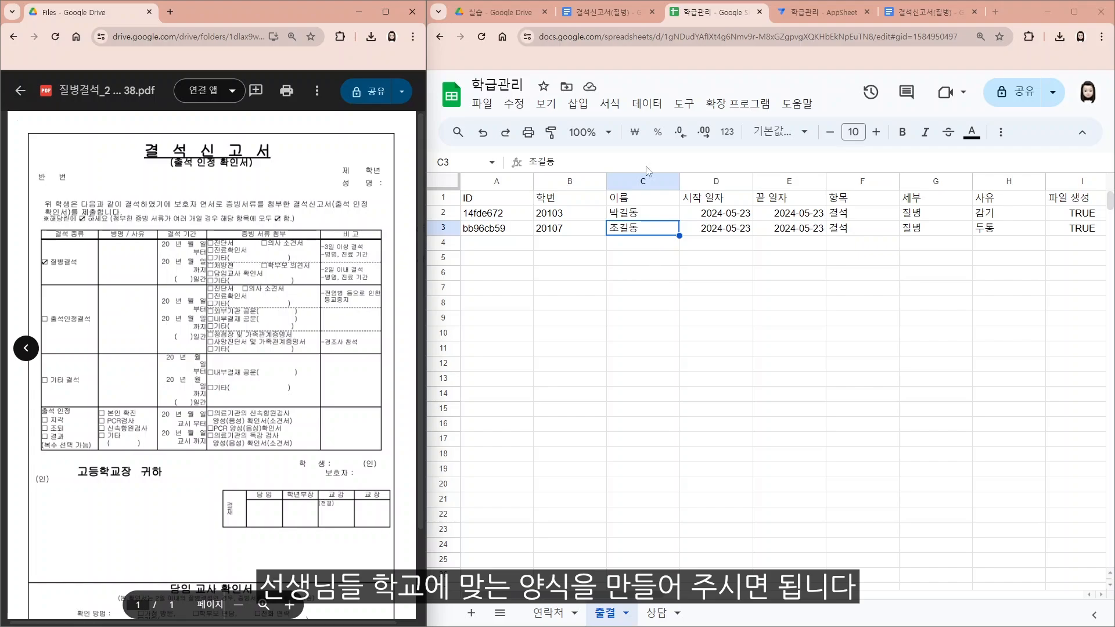
- Narrow the 결석 종류 table in the 결석신고서(질병) template from its outer border and show non-printing characters
{"action": "left_click", "coordinate": [624, 14]}
{"action": "left_click_drag", "start_coordinate": [1013, 344], "coordinate": [1000, 344]}
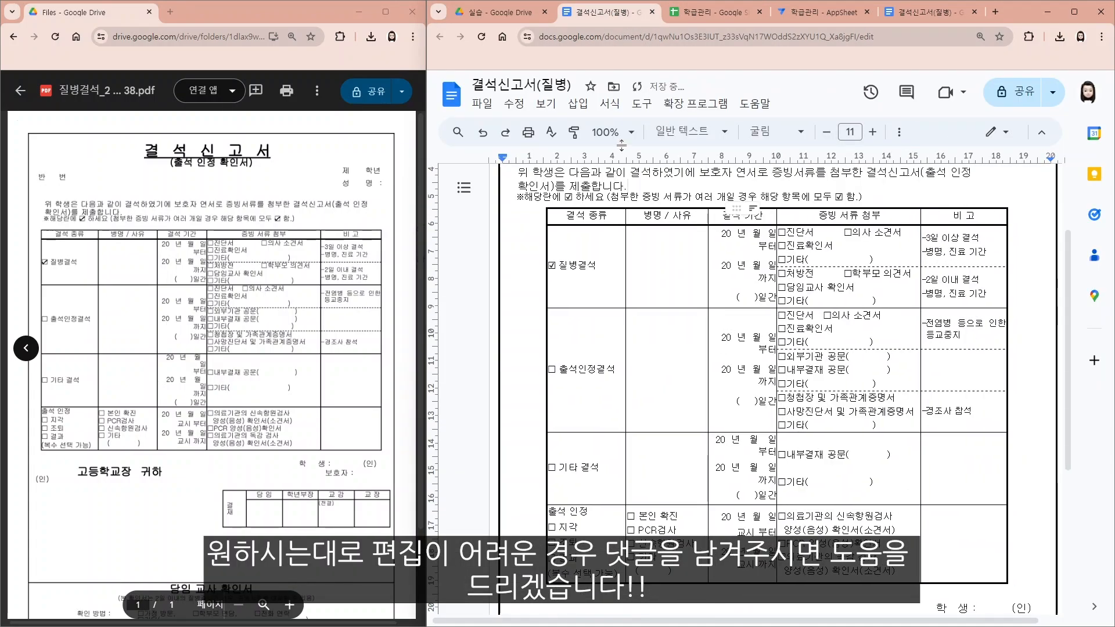
{"action": "key", "text": "ctrl+shift+p"}
- Shorten the spacing before the 제 학년 and 성명 lines and add an empty line below the 결석신고서 title
{"action": "scroll", "coordinate": [813, 279], "scroll_direction": "up", "scroll_amount": 3}
{"action": "left_click_drag", "start_coordinate": [853, 251], "coordinate": [797, 251]}
{"action": "key", "text": "BackSpace"}
{"action": "left_click", "coordinate": [865, 218]}
{"action": "key", "text": "Return"}
{"action": "scroll", "coordinate": [755, 348], "scroll_direction": "down", "scroll_amount": 5}
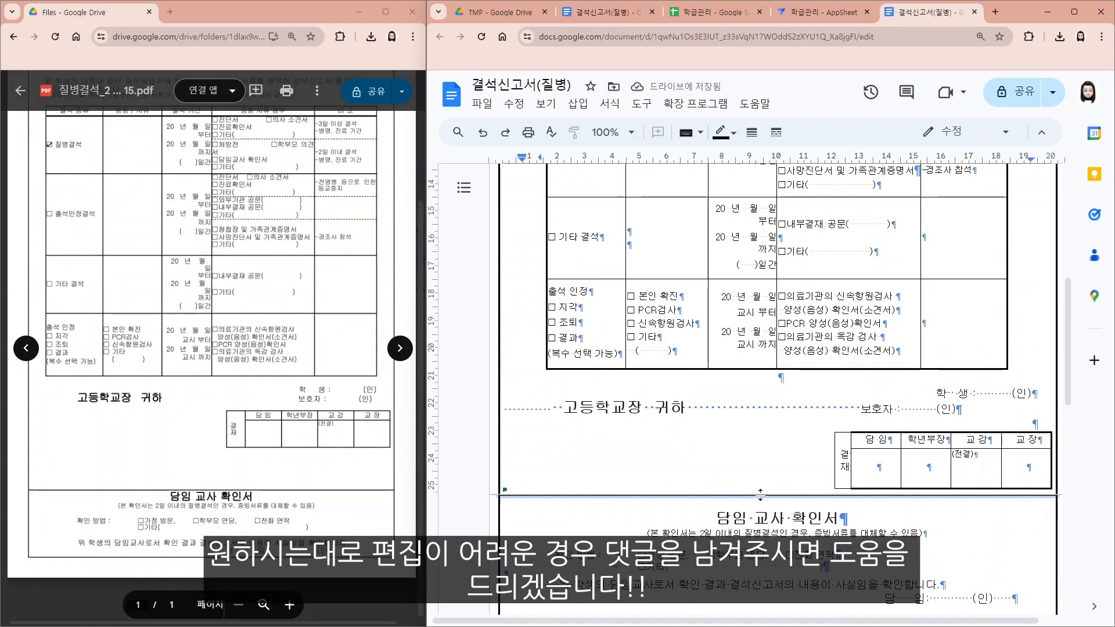
- Adjust the cell padding of the 결석 종류 table in its table properties
{"action": "scroll", "coordinate": [761, 459], "scroll_direction": "up", "scroll_amount": 1}
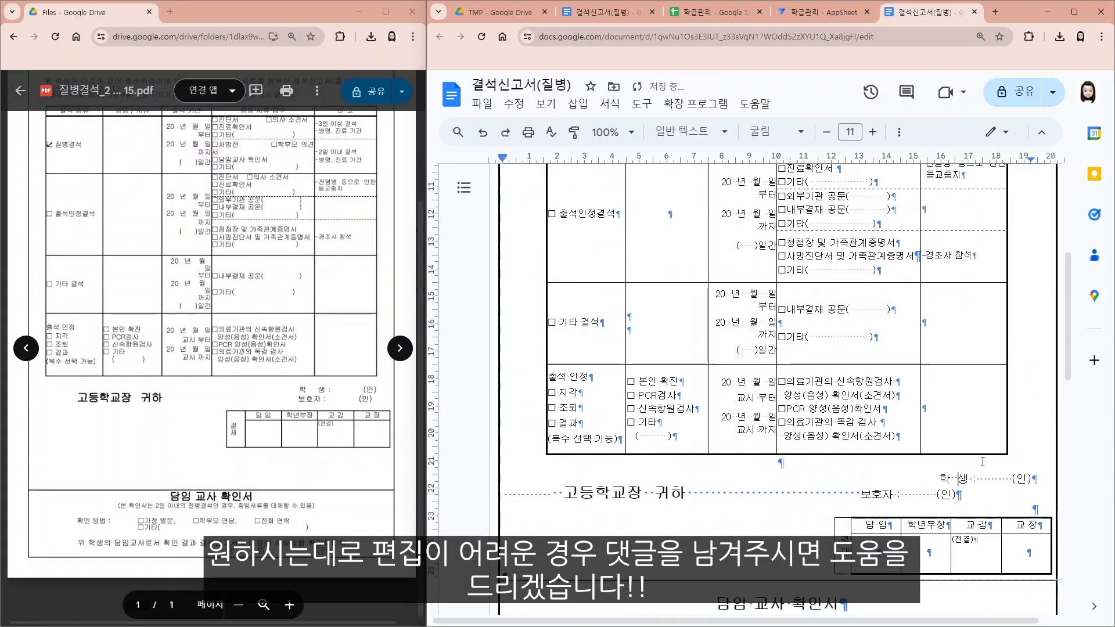
{"action": "scroll", "coordinate": [813, 395], "scroll_direction": "up", "scroll_amount": 2}
{"action": "right_click", "coordinate": [844, 393]}
{"action": "left_click", "coordinate": [894, 523]}
{"action": "left_click", "coordinate": [865, 309]}
{"action": "left_click_drag", "start_coordinate": [581, 227], "coordinate": [728, 421]}
{"action": "left_click", "coordinate": [997, 416]}
{"action": "type", "text": "0"}
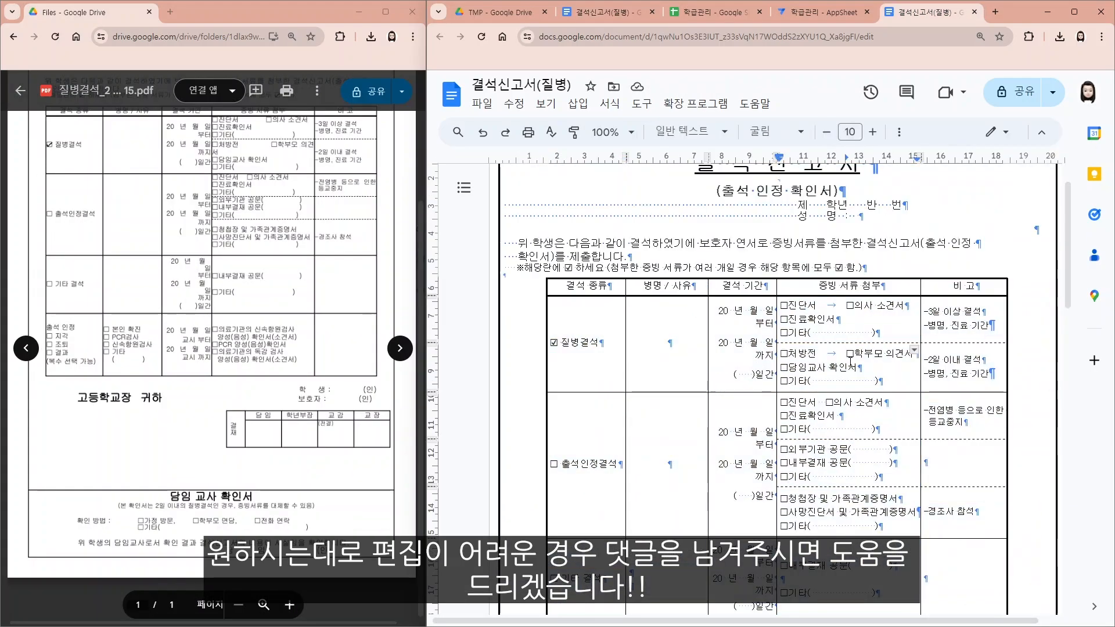
- Increase the line spacing of the 제 학년 and 성명 lines and compare the template with the generated PDF
{"action": "left_click_drag", "start_coordinate": [864, 268], "coordinate": [799, 256]}
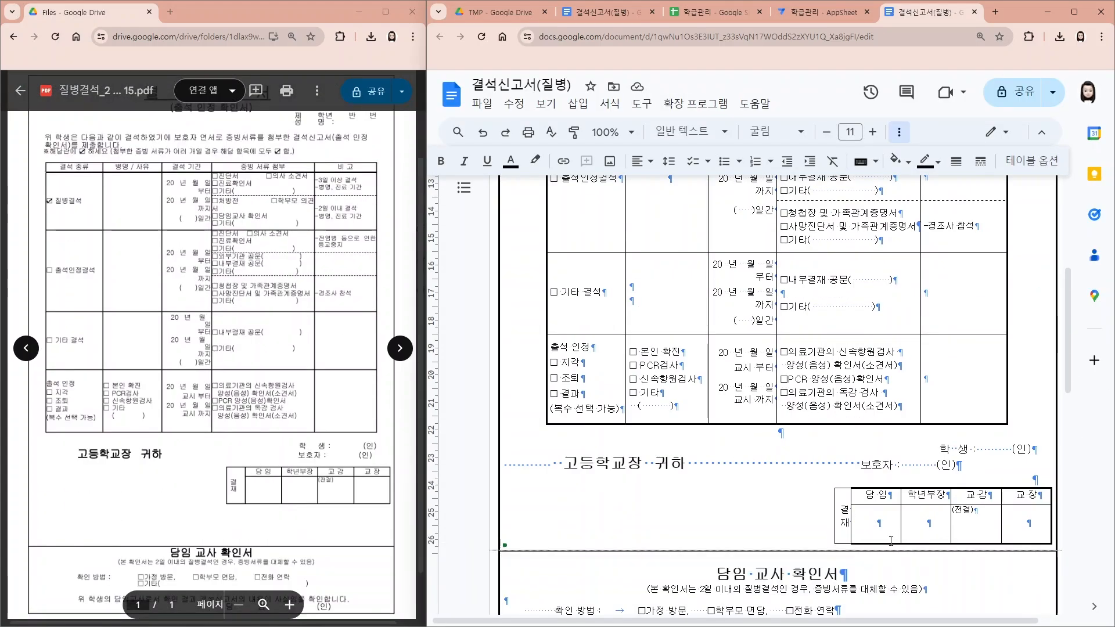
{"action": "scroll", "coordinate": [869, 355], "scroll_direction": "down", "scroll_amount": 3}
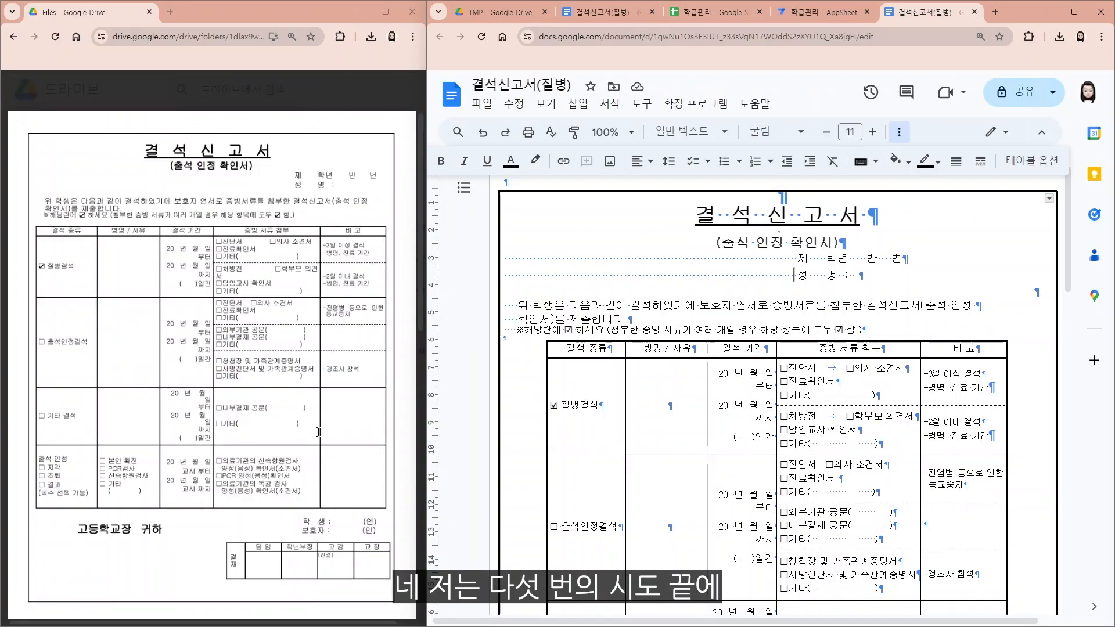
{"action": "scroll", "coordinate": [704, 418], "scroll_direction": "down", "scroll_amount": 4}
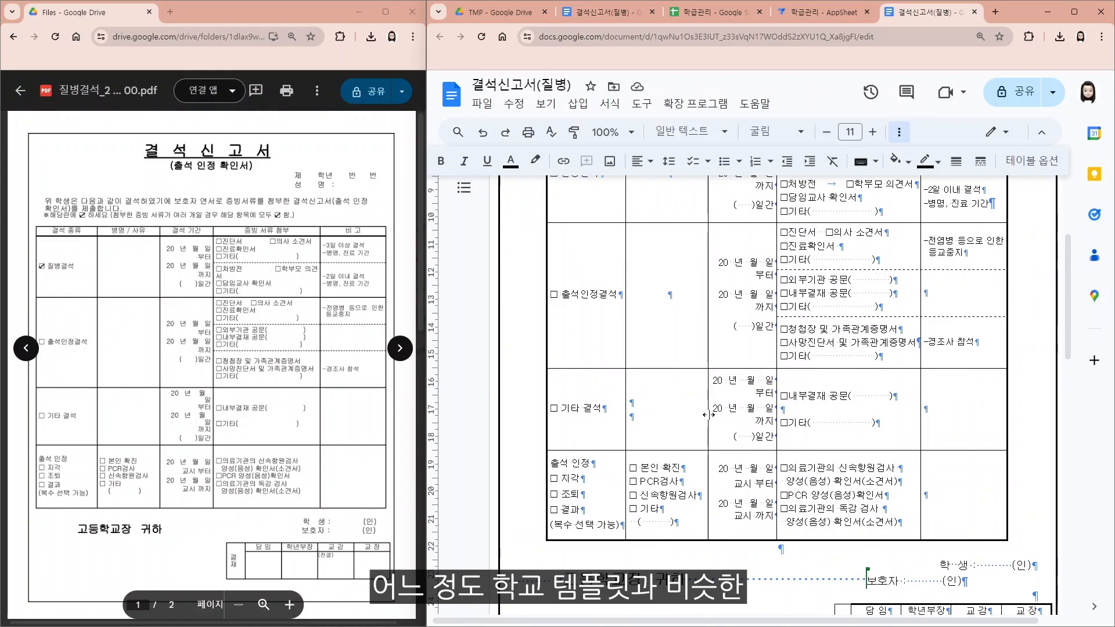
{"action": "scroll", "coordinate": [716, 416], "scroll_direction": "up", "scroll_amount": 1}
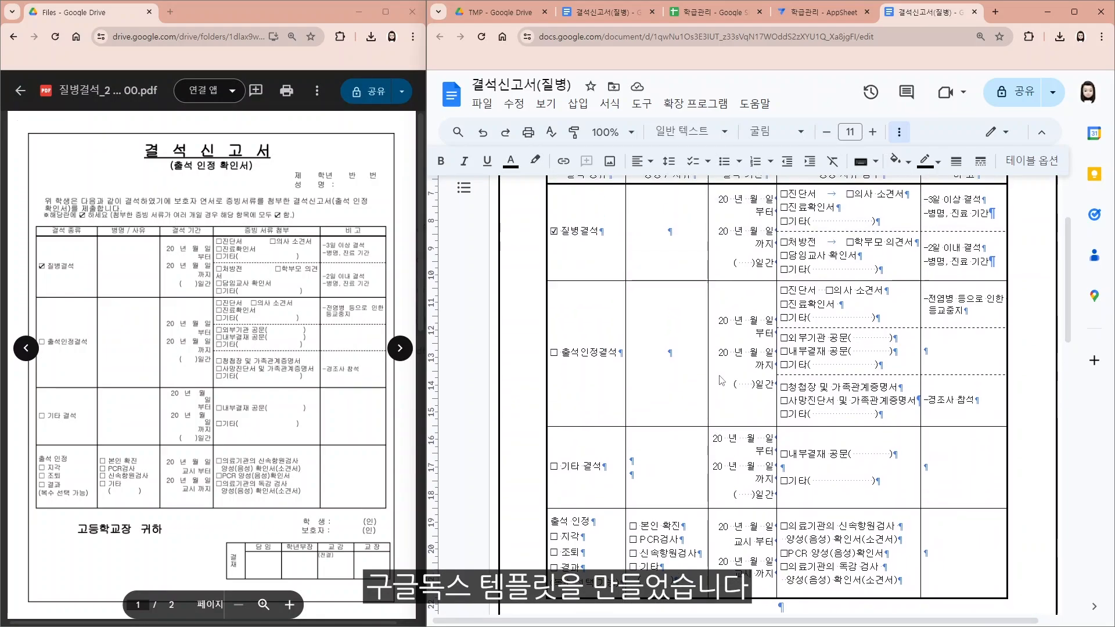
{"action": "scroll", "coordinate": [726, 360], "scroll_direction": "up", "scroll_amount": 2}
{"action": "scroll", "coordinate": [733, 344], "scroll_direction": "up", "scroll_amount": 2}
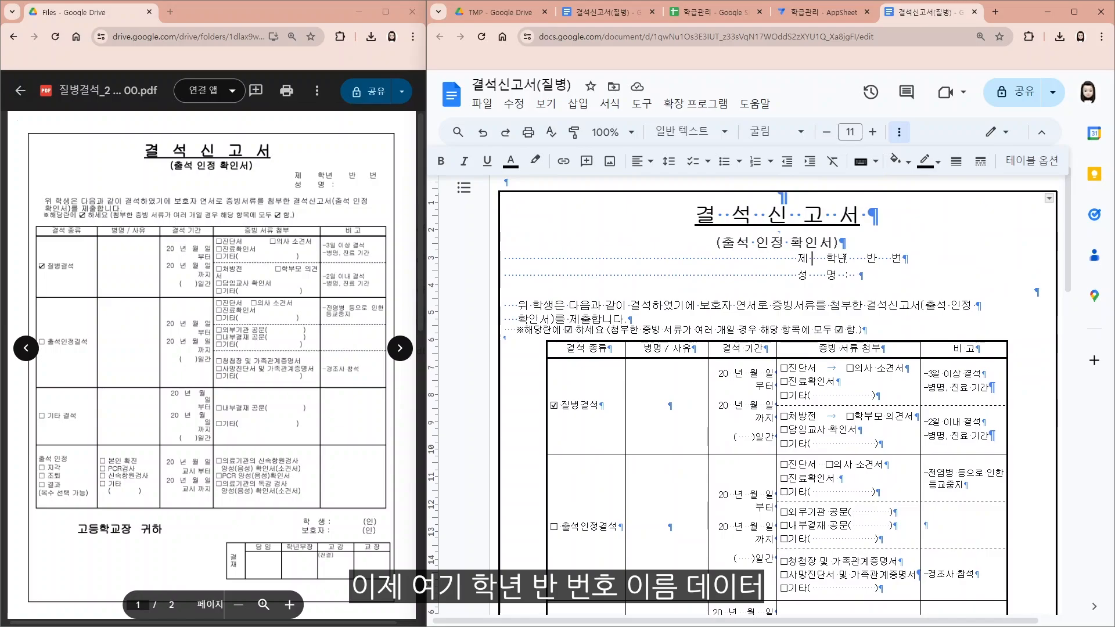
- Review the grade, class, number and name fields against the 출결 and 연락처 sheets of 학급관리
{"action": "left_click", "coordinate": [848, 275]}
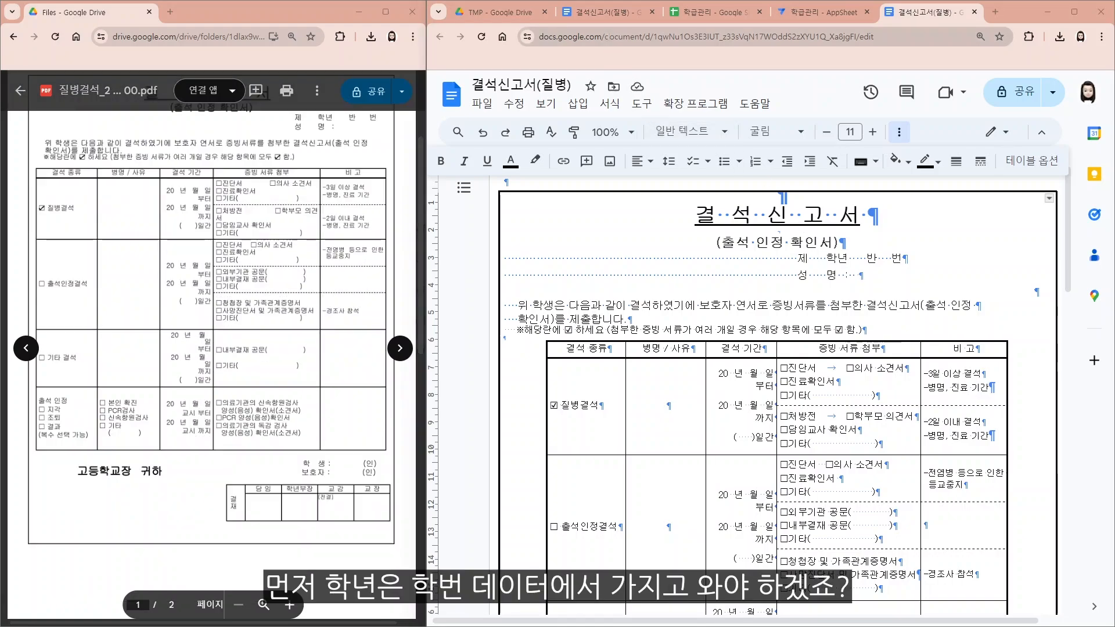
{"action": "left_click", "coordinate": [692, 18]}
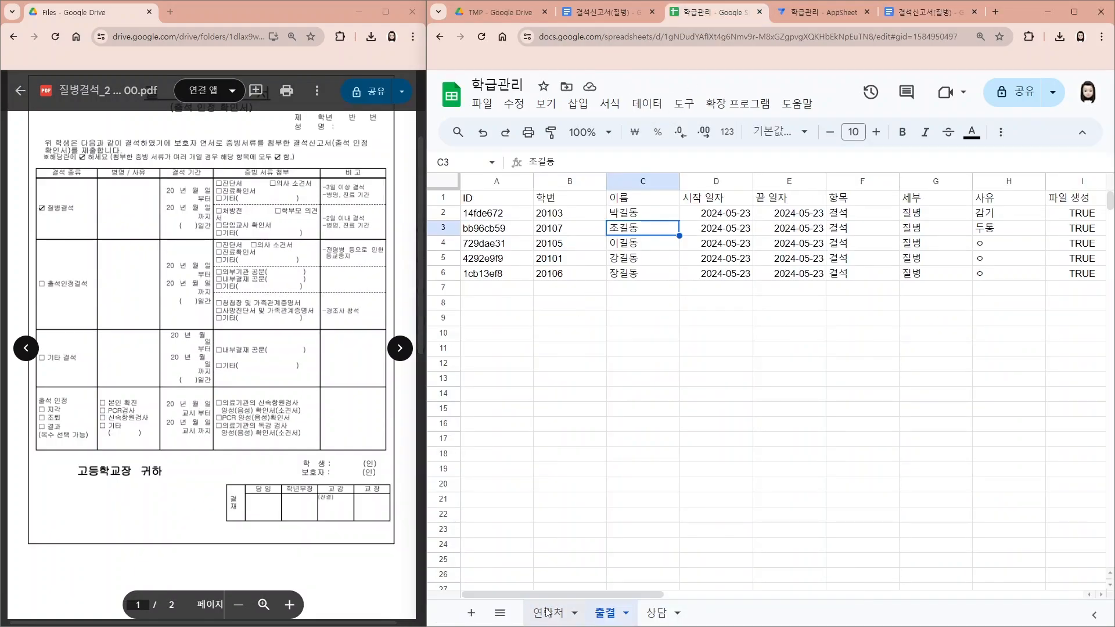
{"action": "left_click", "coordinate": [540, 610]}
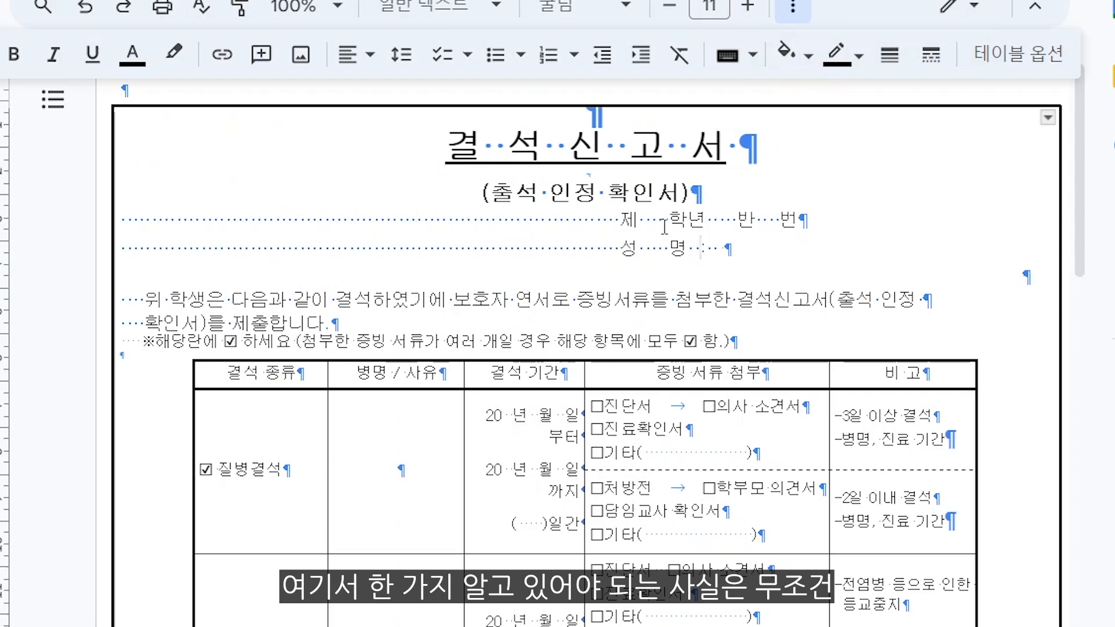
- Insert the placeholder <<[학번]>> directly before 학년 in the template's 제 학년 반 번 line
{"action": "key", "text": "Right"}
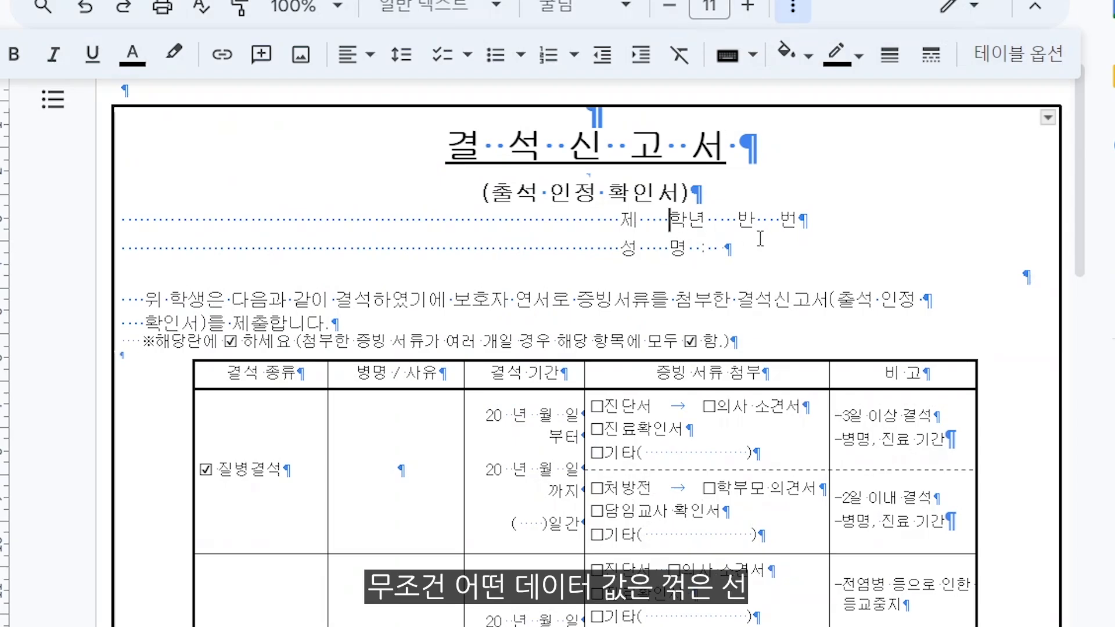
{"action": "type", "text": "<<>>"}
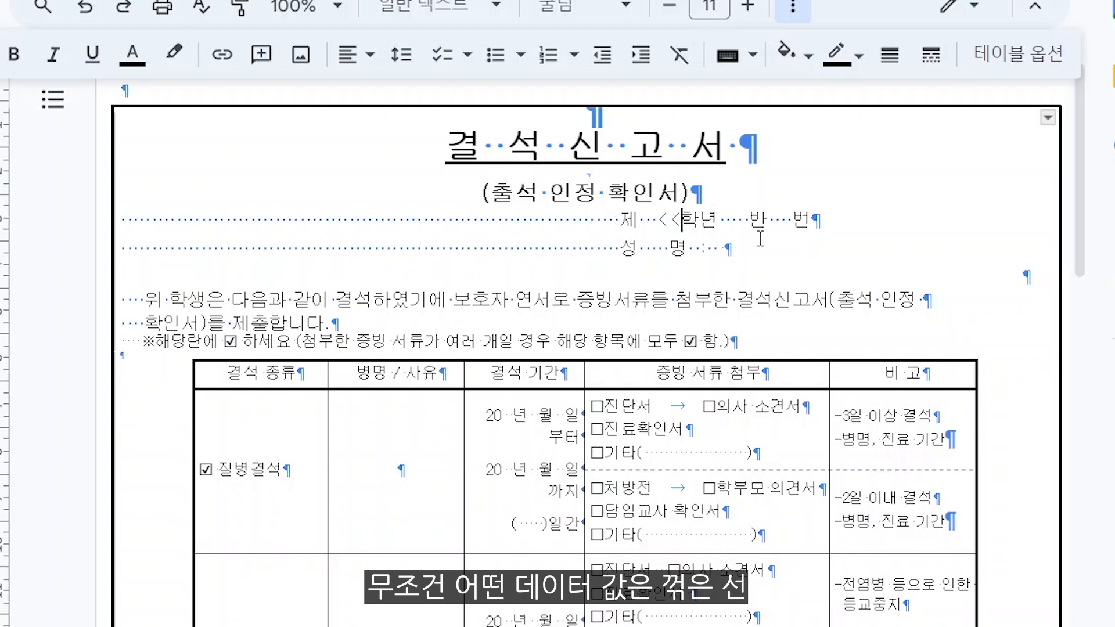
{"action": "key", "text": "Left"}
{"action": "key", "text": "Left"}
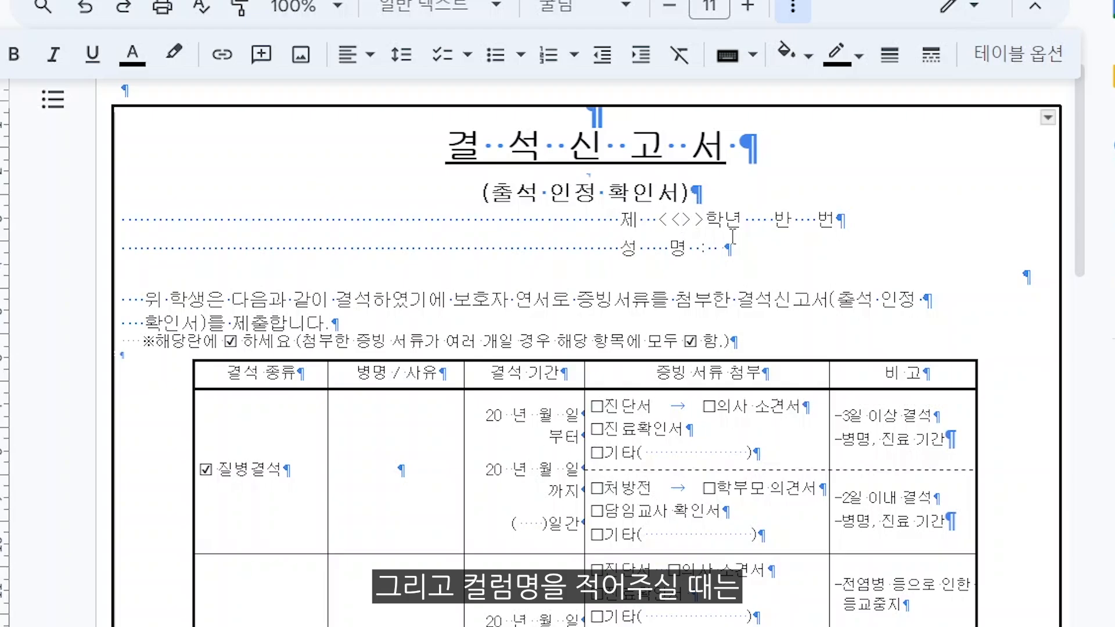
{"action": "type", "text": "[]"}
{"action": "key", "text": "Left"}
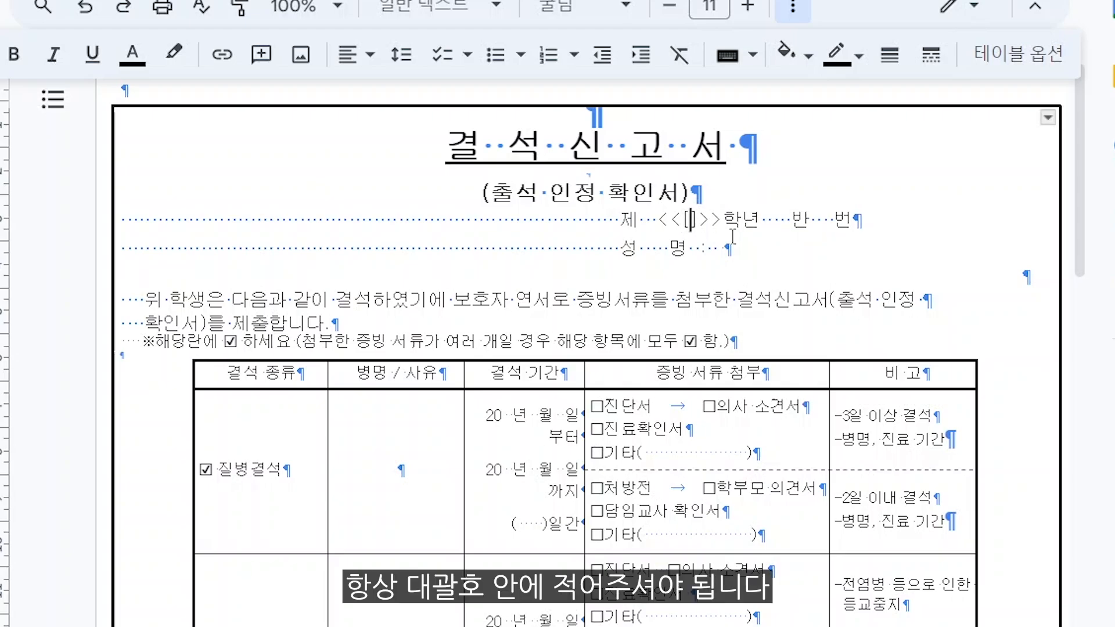
{"action": "type", "text": "학"}
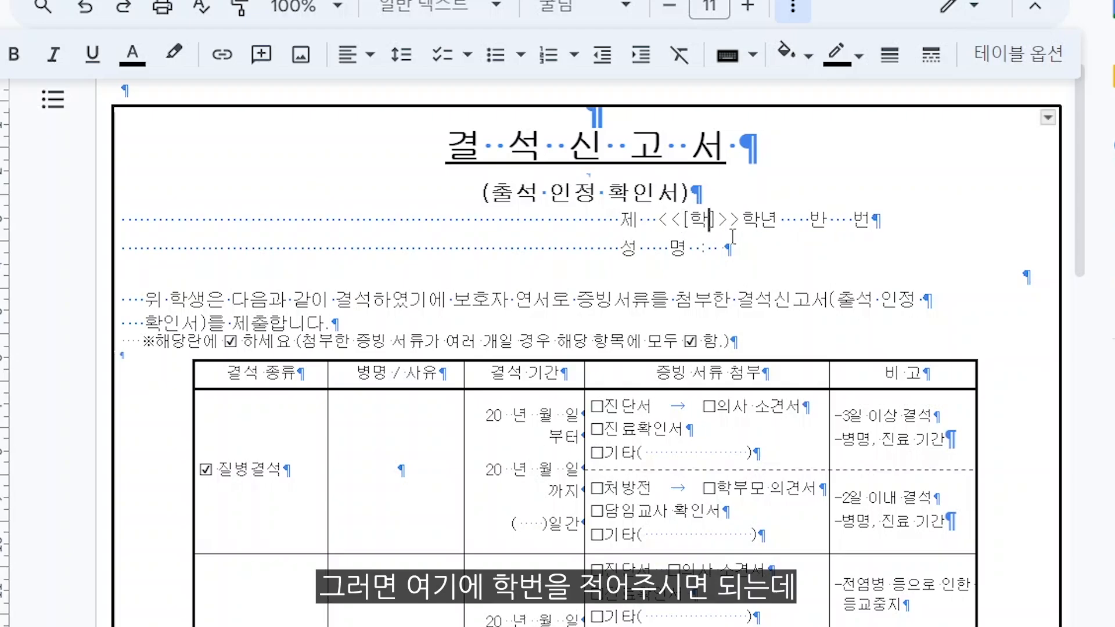
{"action": "type", "text": "버"}
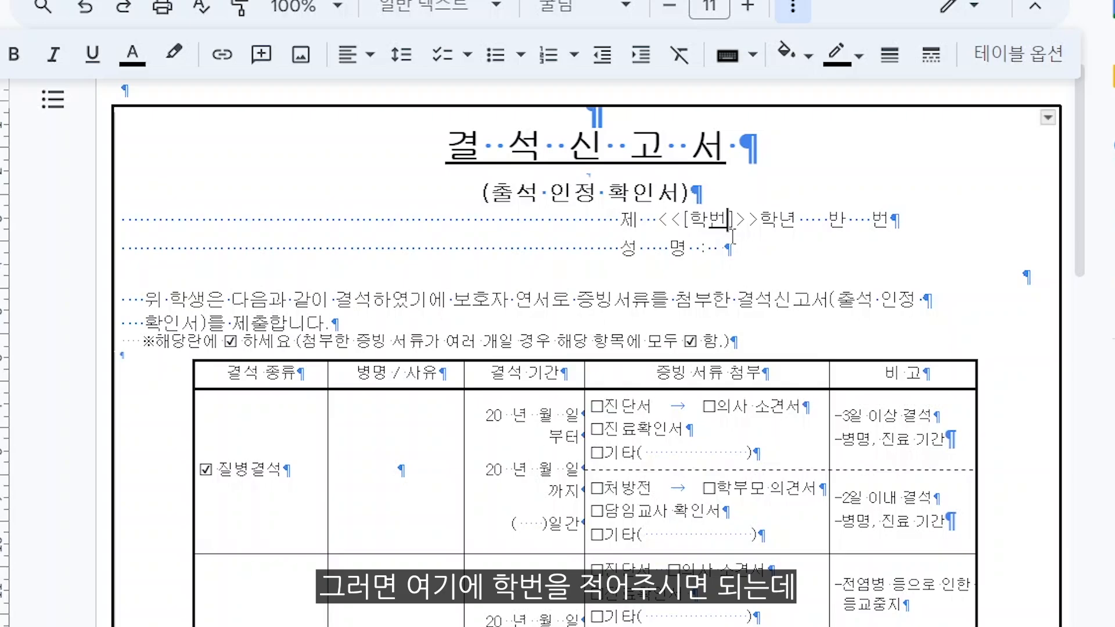
- Wrap [학번] in parentheses inside the placeholder so that it reads <<([학번])>>
{"action": "key", "text": "Left"}
{"action": "key", "text": "Left"}
{"action": "key", "text": "Left"}
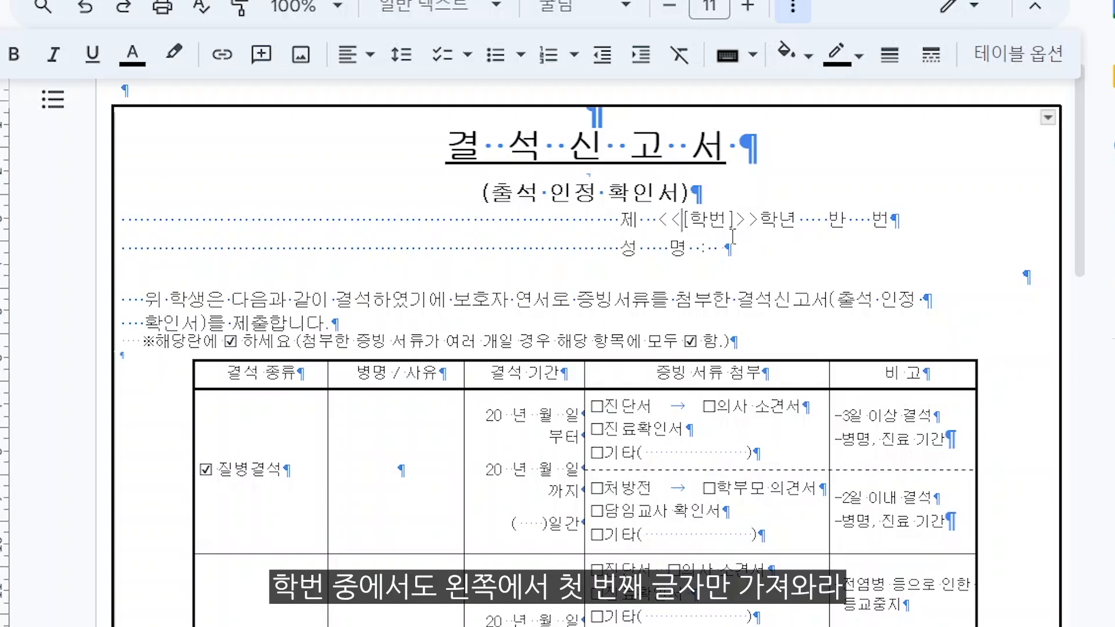
{"action": "type", "text": "("}
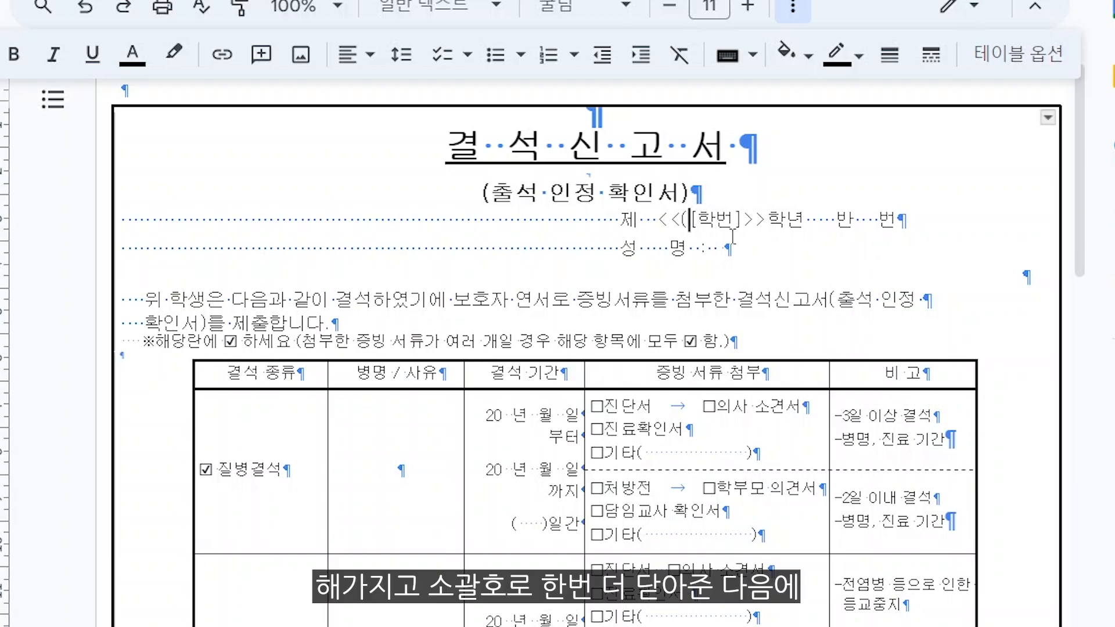
{"action": "key", "text": "Right"}
{"action": "key", "text": "Right"}
{"action": "key", "text": "Right"}
{"action": "key", "text": "Right"}
{"action": "type", "text": ")"}
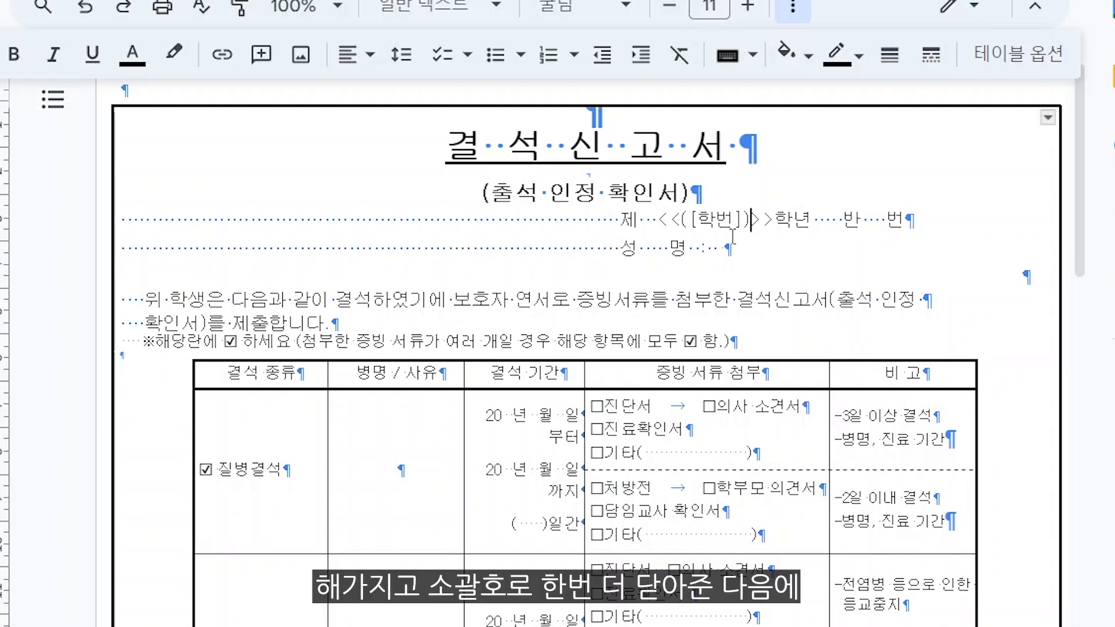
- Add the LEFT function in front of the parenthesised [학번] in the grade placeholder before 학년
{"action": "key", "text": "Left"}
{"action": "key", "text": "Left"}
{"action": "key", "text": "Left"}
{"action": "key", "text": "Left"}
{"action": "key", "text": "Left"}
{"action": "key", "text": "Left"}
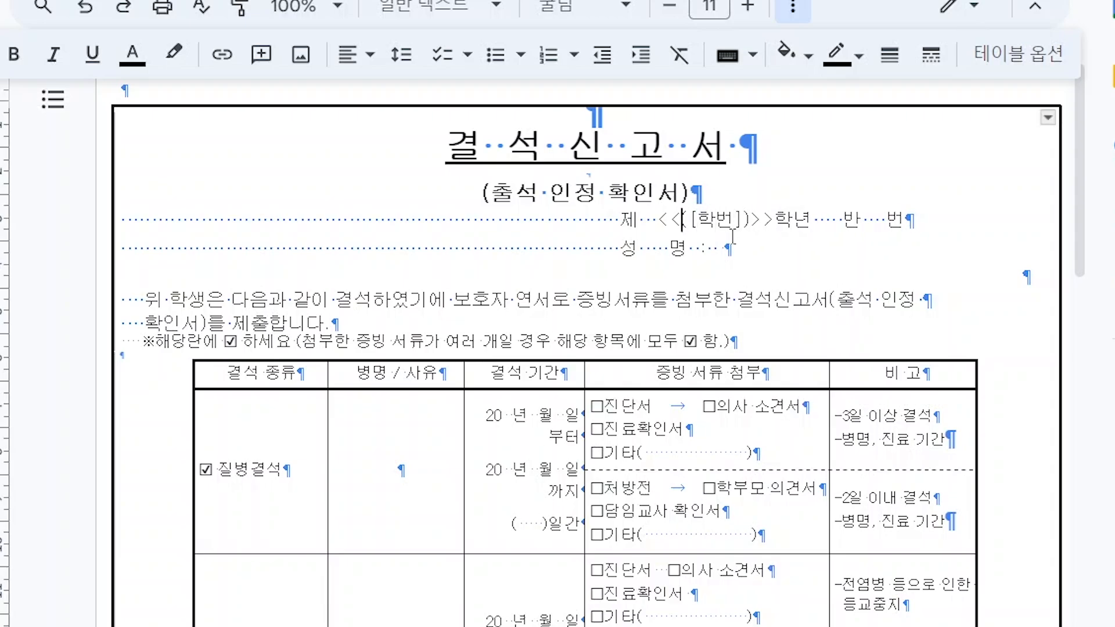
{"action": "type", "text": "LEFT"}
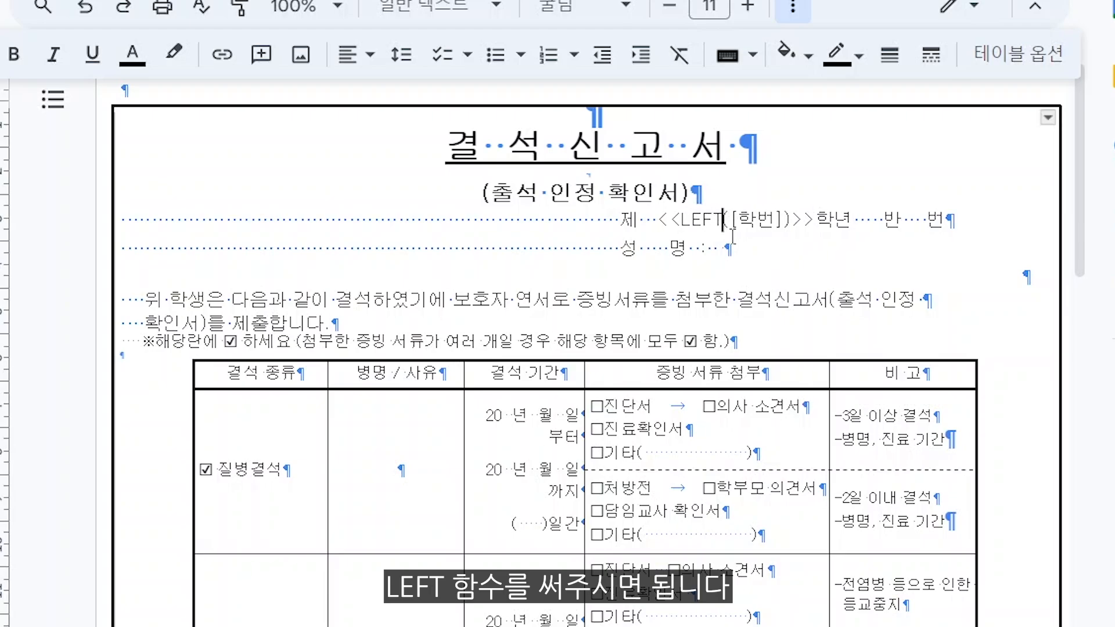
- Complete the grade placeholder with a length argument of 1 so that it reads <<LEFT([학번],1)>>
{"action": "key", "text": "Right"}
{"action": "key", "text": "Right"}
{"action": "key", "text": "Right"}
{"action": "key", "text": "Right"}
{"action": "key", "text": "Right"}
{"action": "key", "text": "Right"}
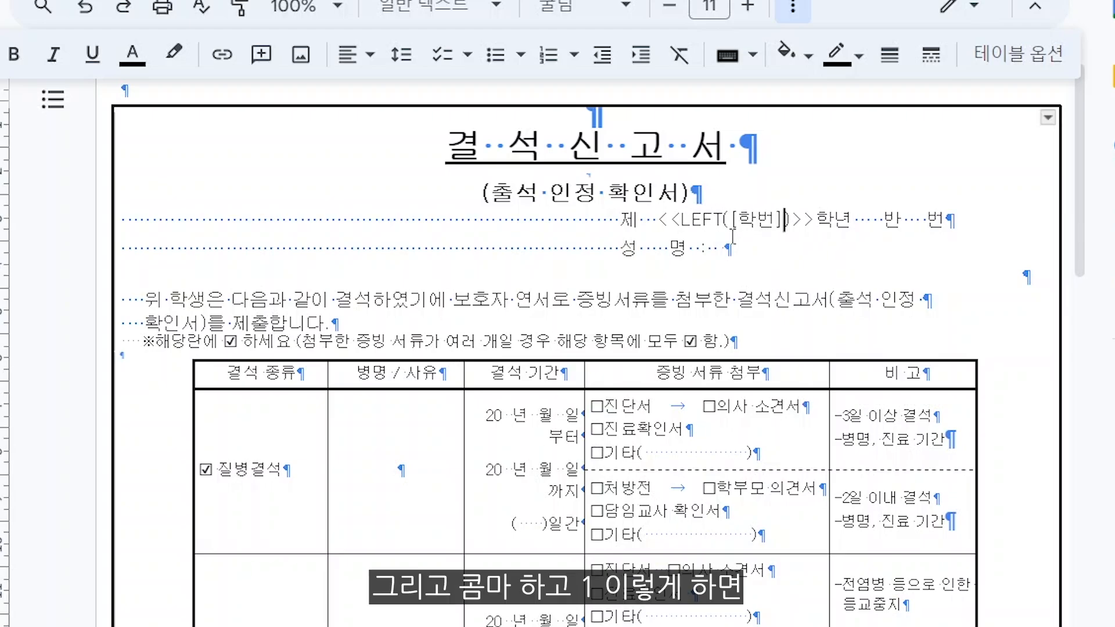
{"action": "key", "text": "Left"}
{"action": "type", "text": ",1"}
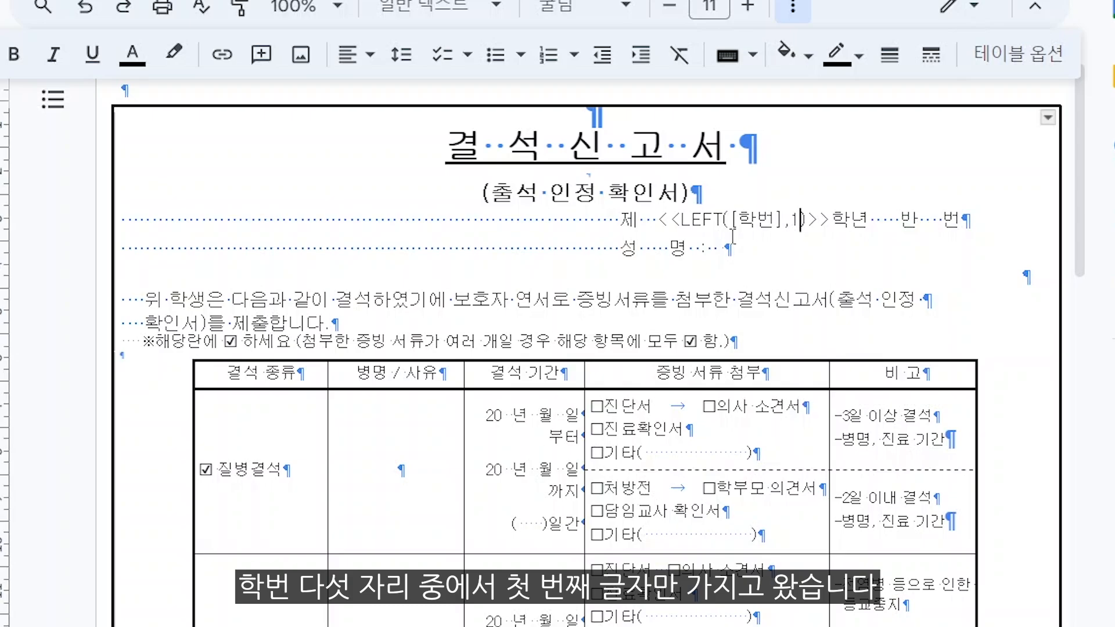
- Insert a copy of the grade placeholder directly before 반 and replace its LEFT function with MID
{"action": "left_click_drag", "start_coordinate": [899, 221], "coordinate": [888, 222]}
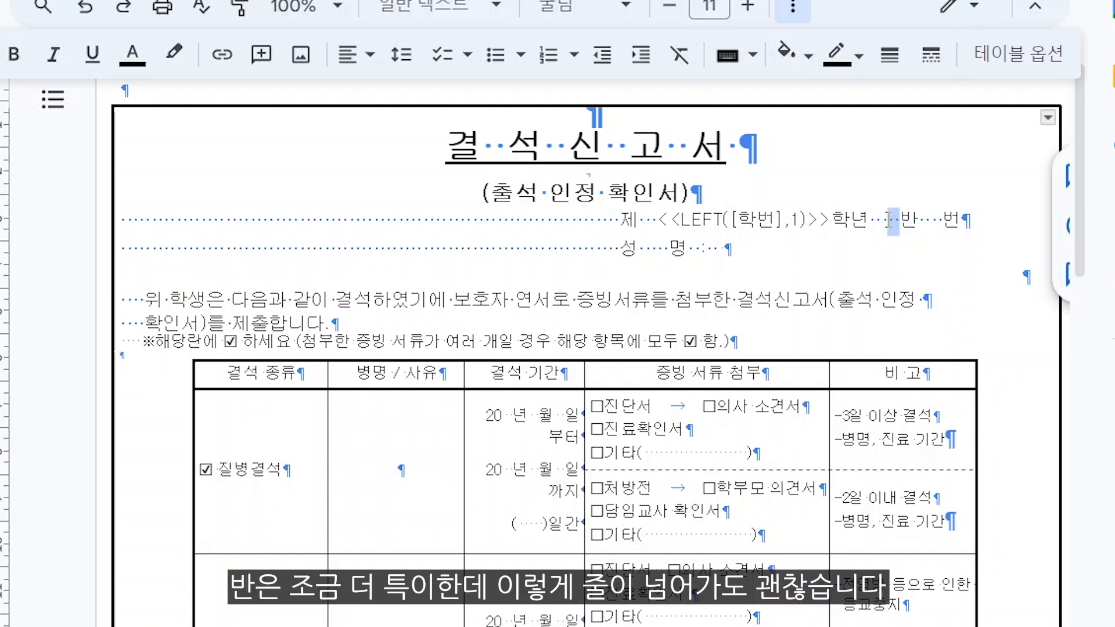
{"action": "type", "text": "<<LEFT([학번],1)>>"}
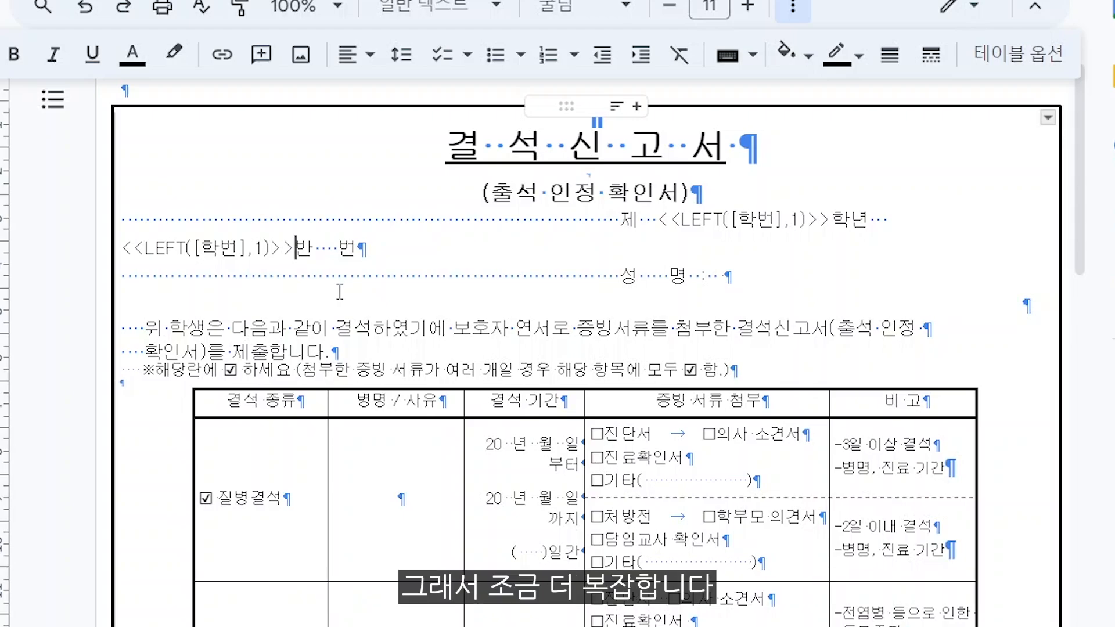
{"action": "key", "text": "Left"}
{"action": "key", "text": "Left"}
{"action": "key", "text": "Left"}
{"action": "key", "text": "Left"}
{"action": "key", "text": "Left"}
{"action": "key", "text": "Left"}
{"action": "key", "text": "Left"}
{"action": "key", "text": "Left"}
{"action": "key", "text": "Left"}
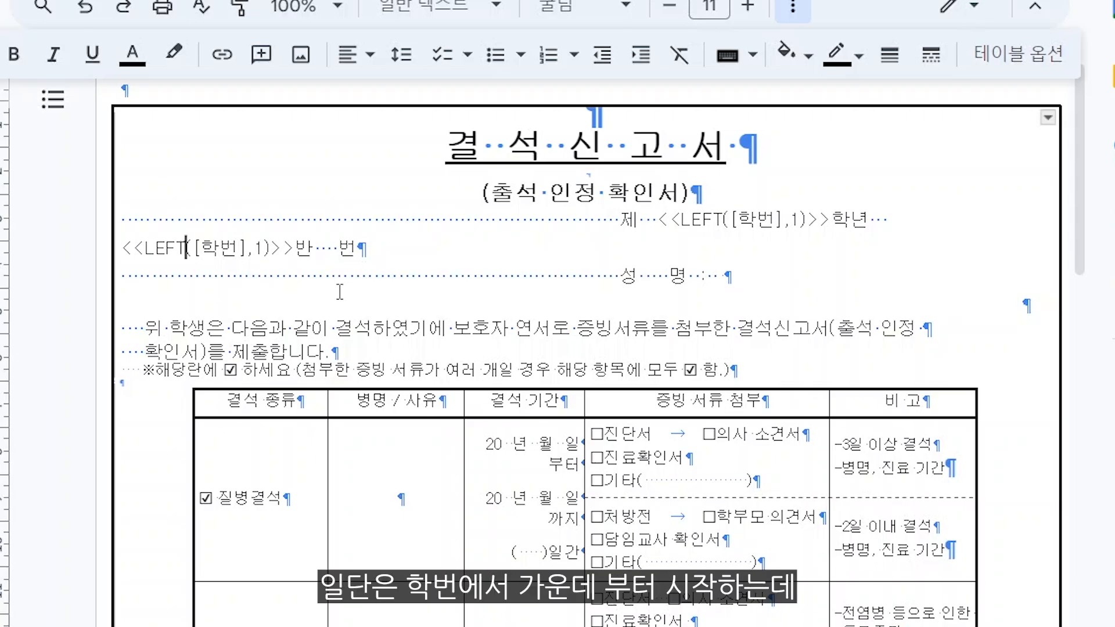
{"action": "key", "text": "BackSpace"}
{"action": "key", "text": "BackSpace"}
{"action": "key", "text": "BackSpace"}
{"action": "key", "text": "BackSpace"}
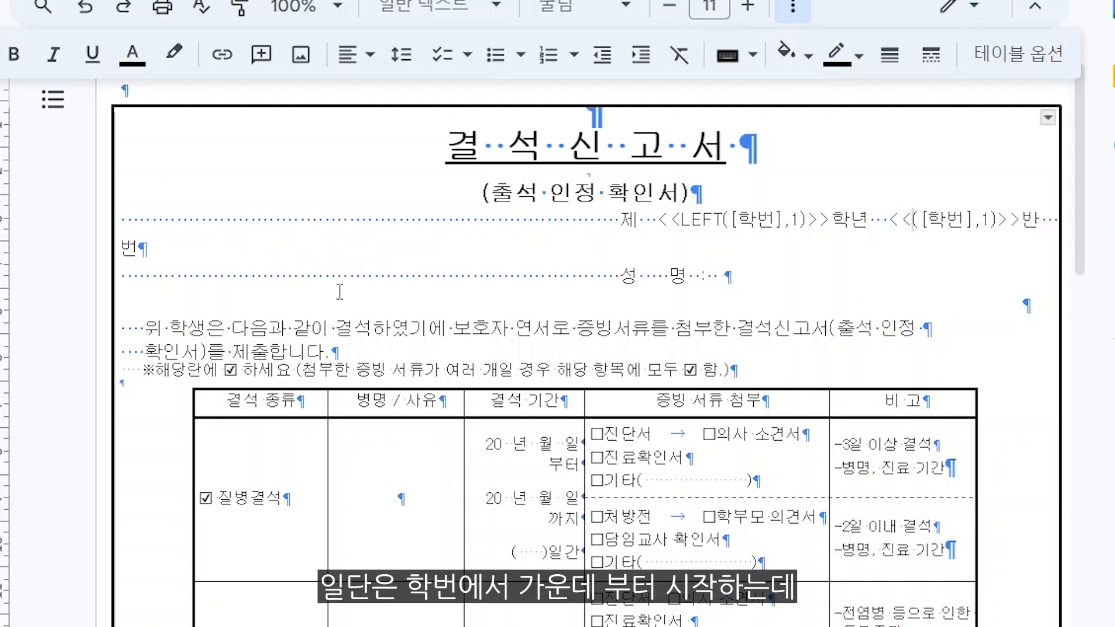
{"action": "type", "text": "MID"}
- Set the class placeholder's start and length arguments to 2,2 so that it reads <<MID([학번],2,2)>>
{"action": "key", "text": "Right"}
{"action": "key", "text": "Right"}
{"action": "key", "text": "Right"}
{"action": "key", "text": "Right"}
{"action": "key", "text": "Right"}
{"action": "key", "text": "Right"}
{"action": "key", "text": "Right"}
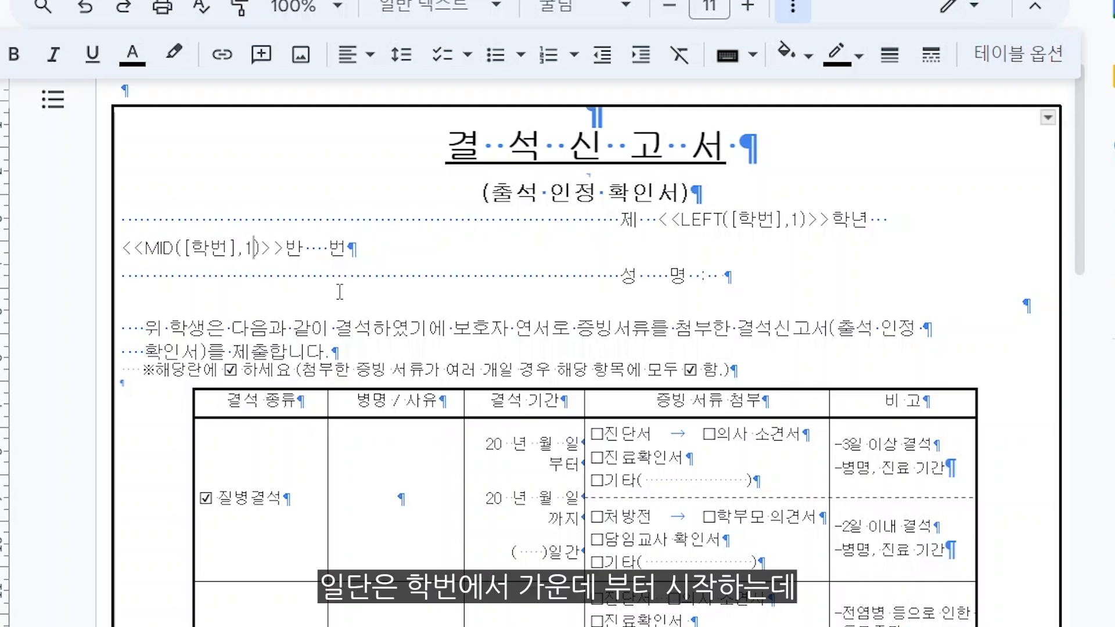
{"action": "key", "text": "BackSpace"}
{"action": "type", "text": "2,2"}
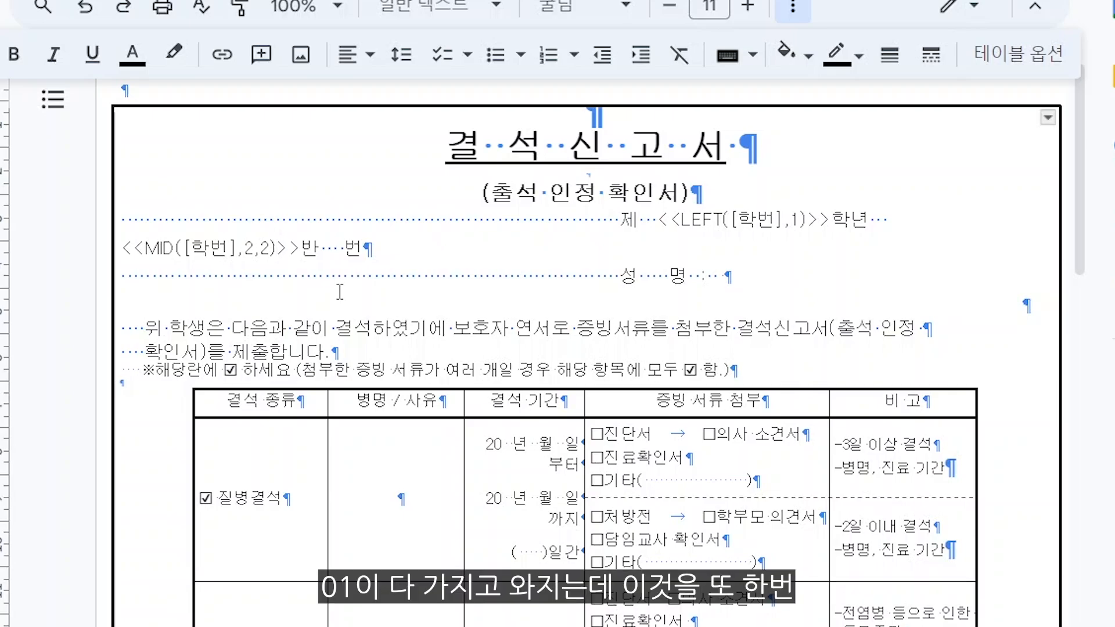
- Wrap the class placeholder's MID expression in NUMBER so that it reads <<NUMBER(MID([학번],2,2))>>
{"action": "type", "text": ")"}
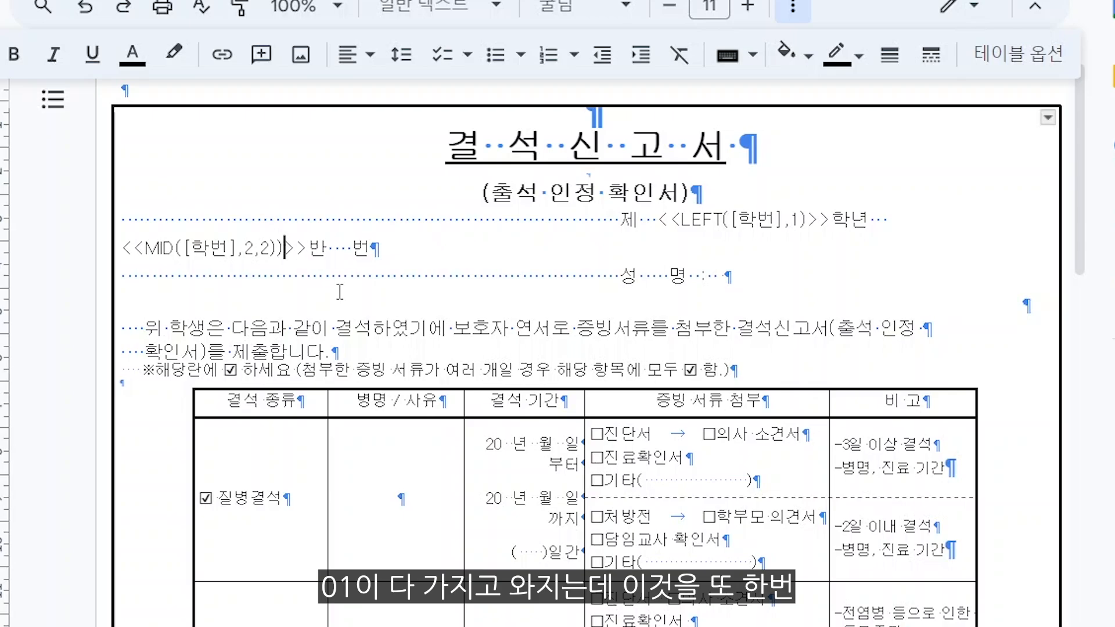
{"action": "key", "text": "Left"}
{"action": "key", "text": "Left"}
{"action": "key", "text": "Left"}
{"action": "key", "text": "Left"}
{"action": "key", "text": "Left"}
{"action": "key", "text": "Left"}
{"action": "key", "text": "Left"}
{"action": "key", "text": "Left"}
{"action": "key", "text": "Left"}
{"action": "key", "text": "Left"}
{"action": "key", "text": "Left"}
{"action": "key", "text": "Left"}
{"action": "key", "text": "Left"}
{"action": "type", "text": "("}
{"action": "key", "text": "Left"}
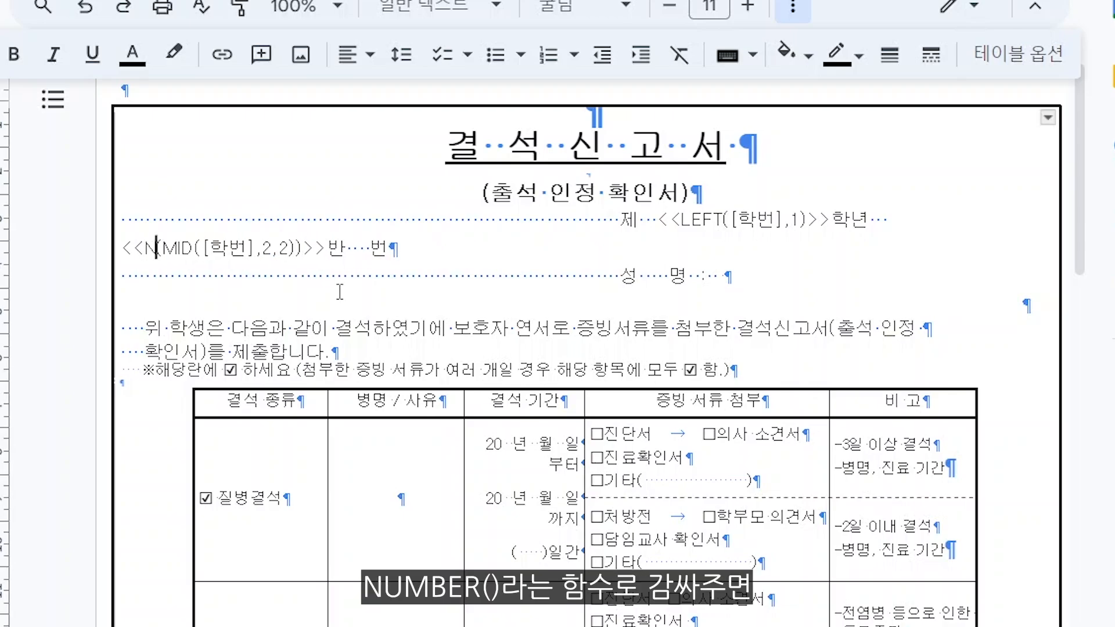
{"action": "type", "text": "NUMBER"}
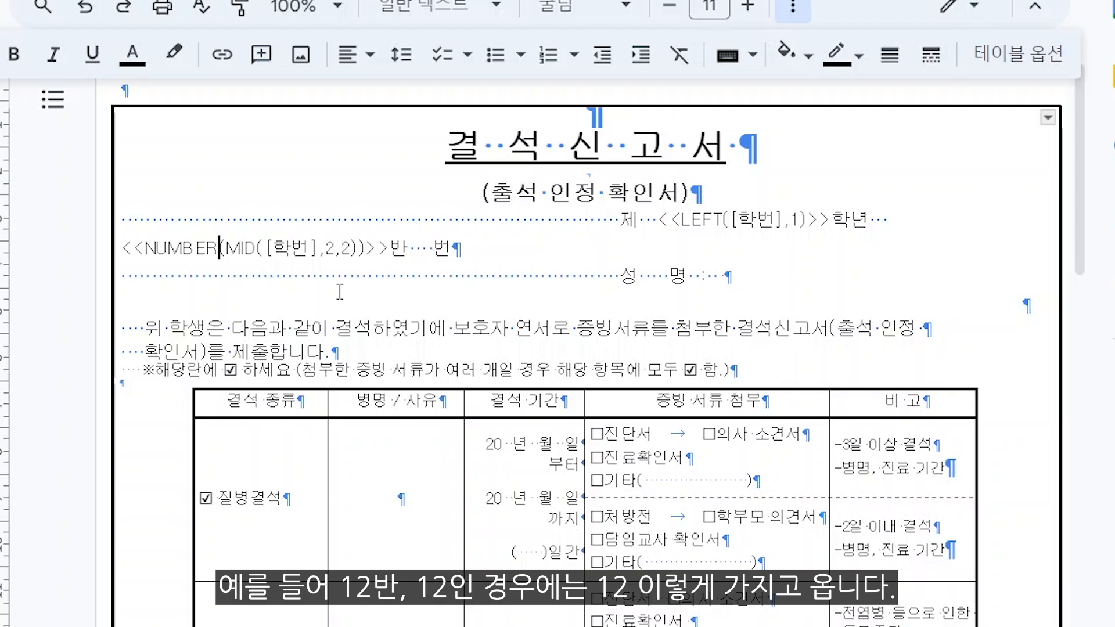
- Insert a copy of the placeholder <<LEFT([학번],1)>> directly before 번 and replace LEFT with RIGHT
{"action": "key", "text": "Right"}
{"action": "key", "text": "Right"}
{"action": "key", "text": "Right"}
{"action": "key", "text": "Right"}
{"action": "key", "text": "Right"}
{"action": "key", "text": "Right"}
{"action": "key", "text": "Right"}
{"action": "key", "text": "Right"}
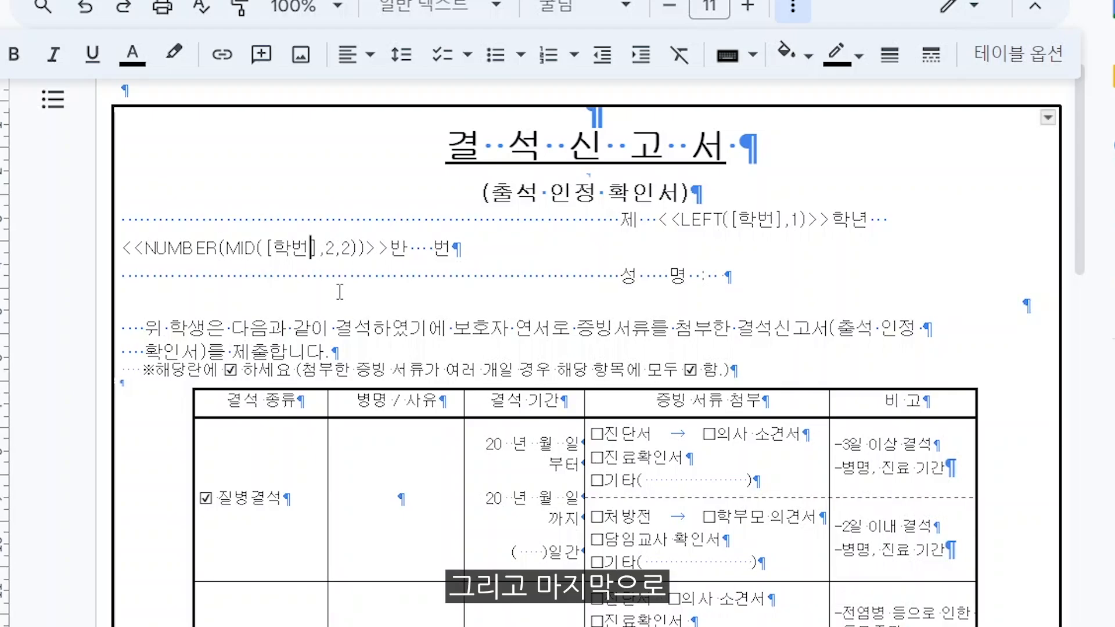
{"action": "left_click_drag", "start_coordinate": [427, 251], "coordinate": [433, 253]}
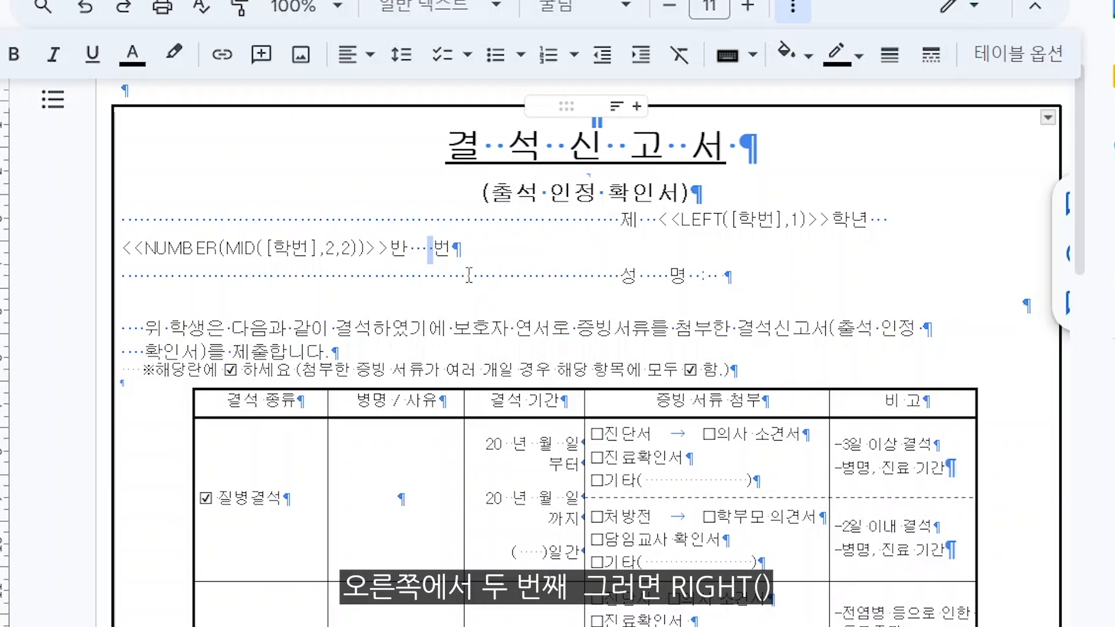
{"action": "type", "text": "<<LEFT([학번],1)>>"}
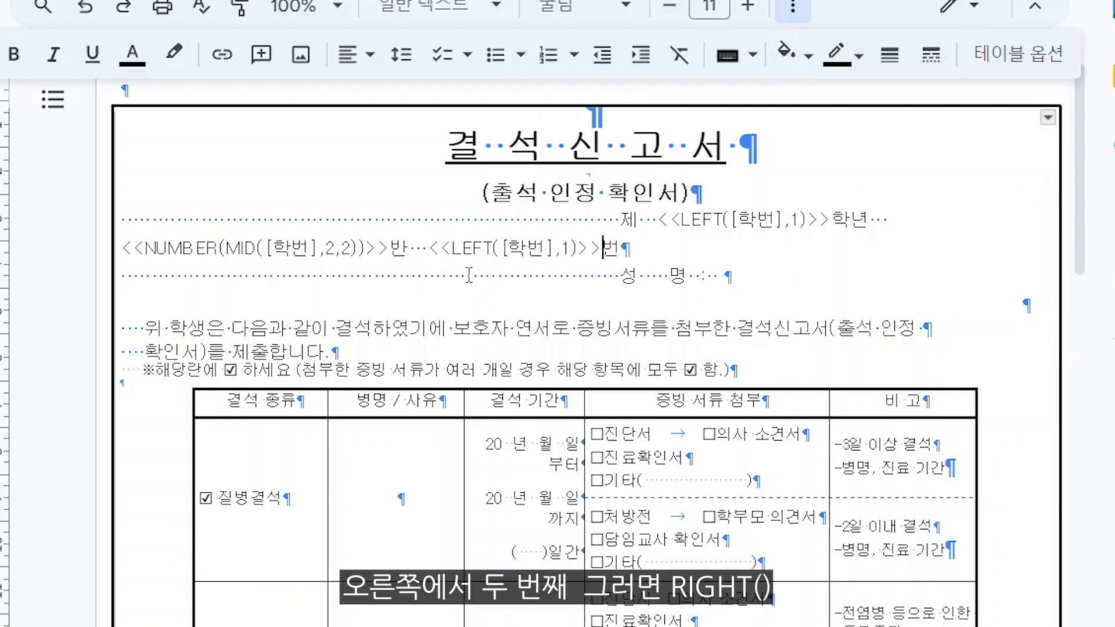
{"action": "double_click", "coordinate": [472, 248]}
{"action": "type", "text": "RIGHT"}
- Change the length argument of the placeholder before 번 to 2 so that it reads <<RIGHT([학번],2)>>
{"action": "key", "text": "Right"}
{"action": "key", "text": "Right"}
{"action": "key", "text": "Right"}
{"action": "key", "text": "Right"}
{"action": "key", "text": "Right"}
{"action": "key", "text": "Right"}
{"action": "key", "text": "Right"}
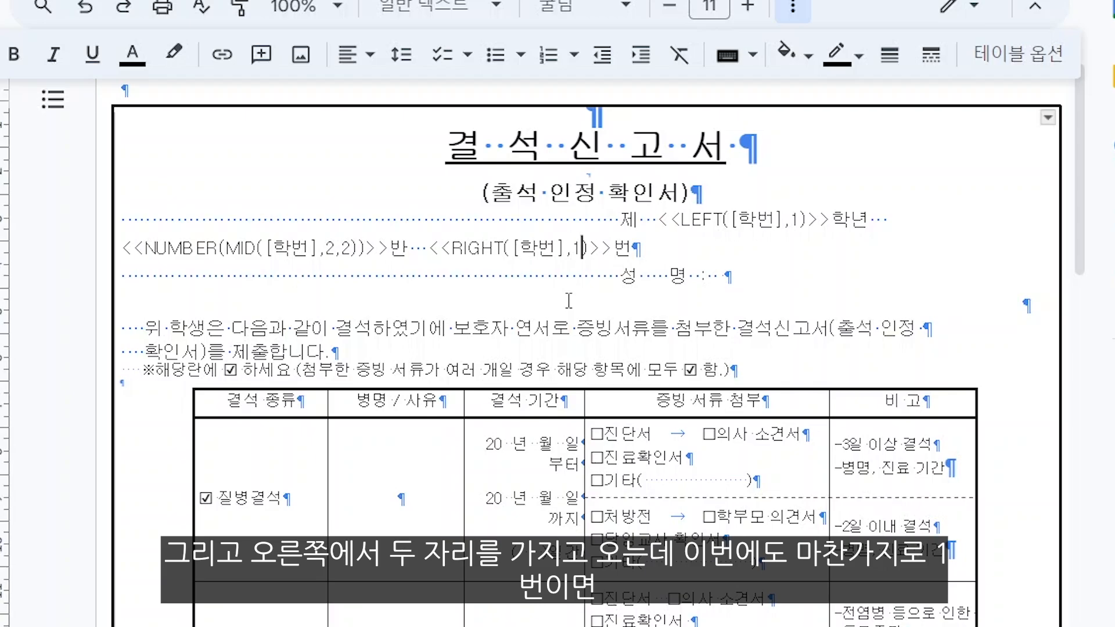
{"action": "key", "text": "BackSpace"}
{"action": "type", "text": "2"}
- Wrap the RIGHT expression before 번 in NUMBER so that it reads <<NUMBER(RIGHT([학번],2))>>
{"action": "left_click_drag", "start_coordinate": [591, 251], "coordinate": [459, 254]}
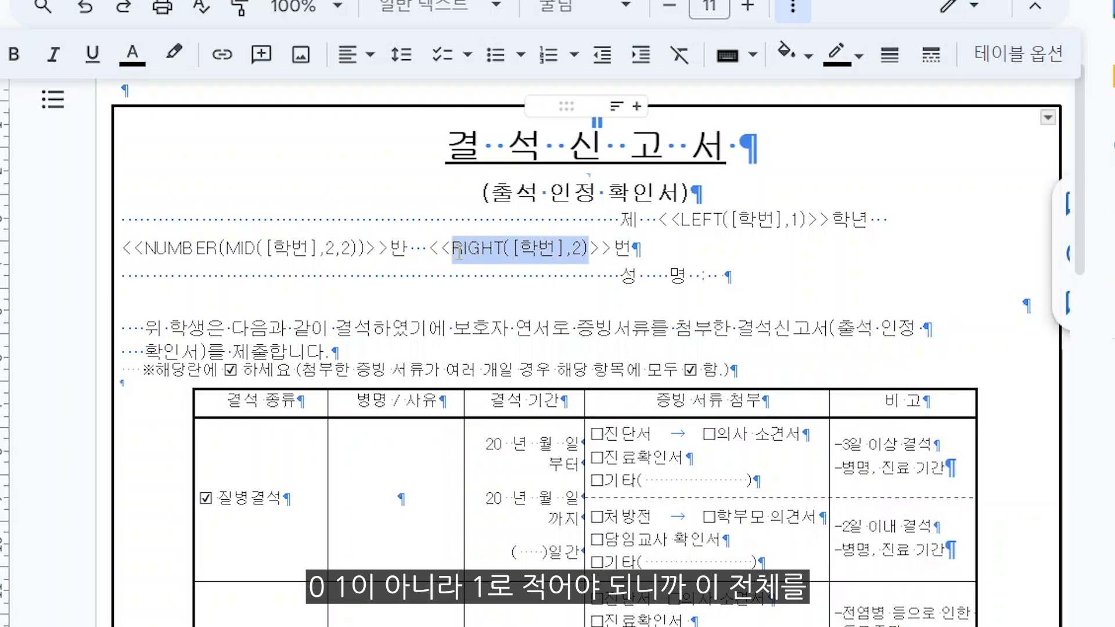
{"action": "type", "text": "NUMBE"}
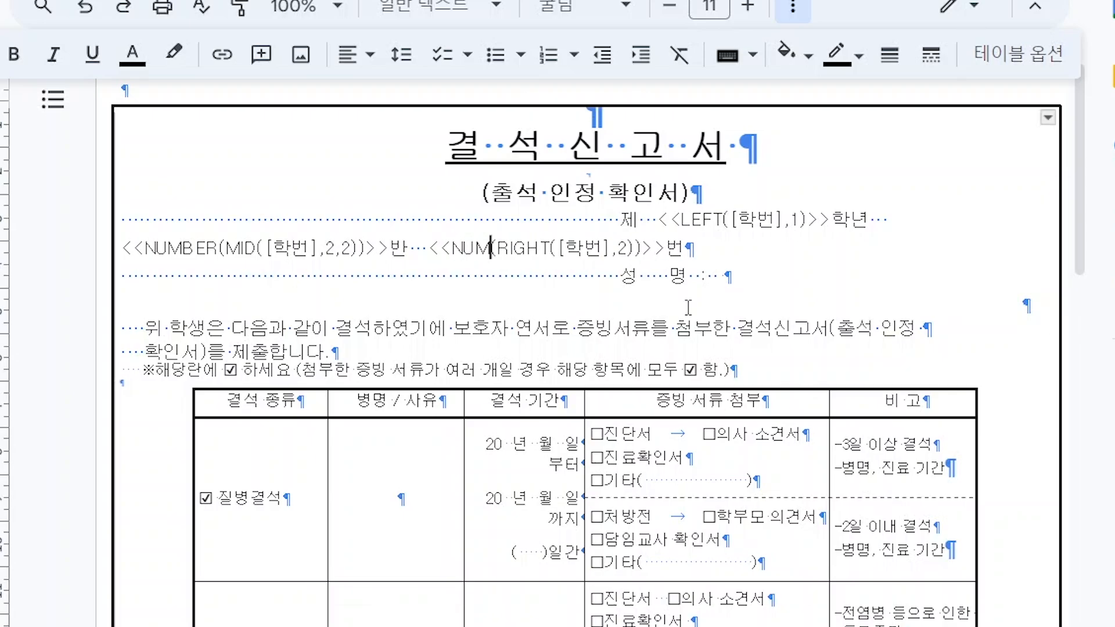
{"action": "type", "text": "R("}
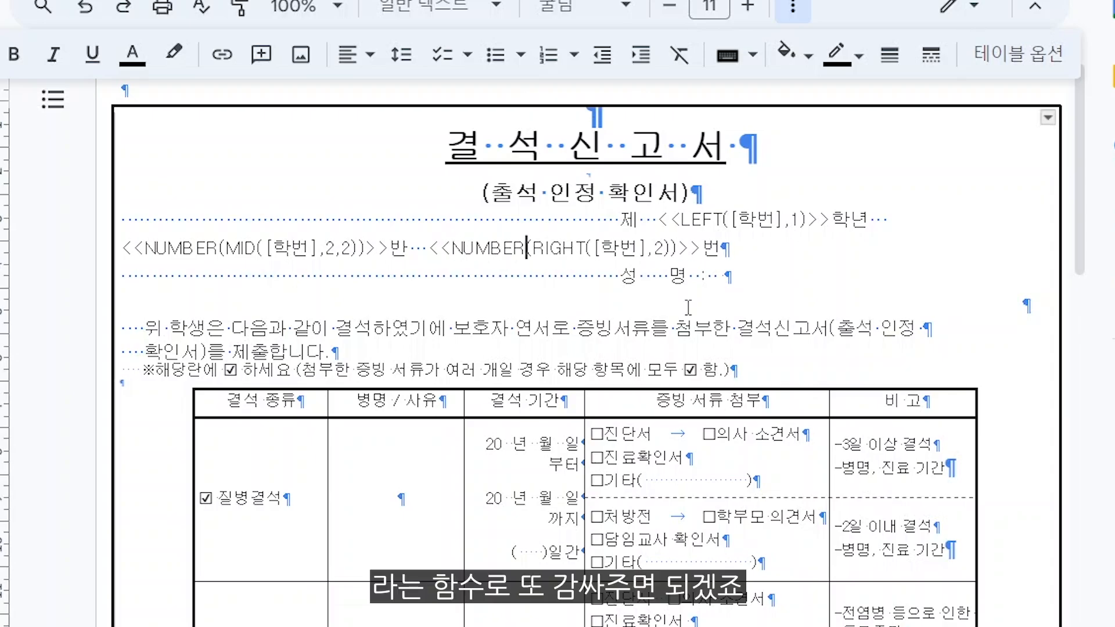
{"action": "left_click", "coordinate": [690, 250]}
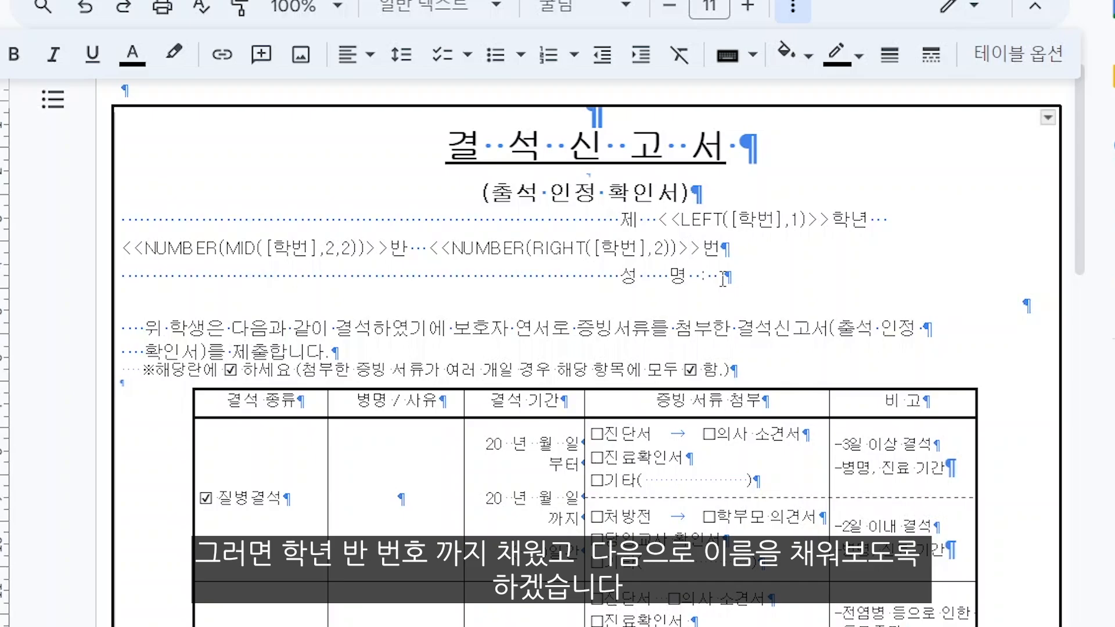
- Insert the placeholder <<[이름]>> after the colon on the 성명 line
{"action": "left_click", "coordinate": [727, 278]}
{"action": "type", "text": "<<>>"}
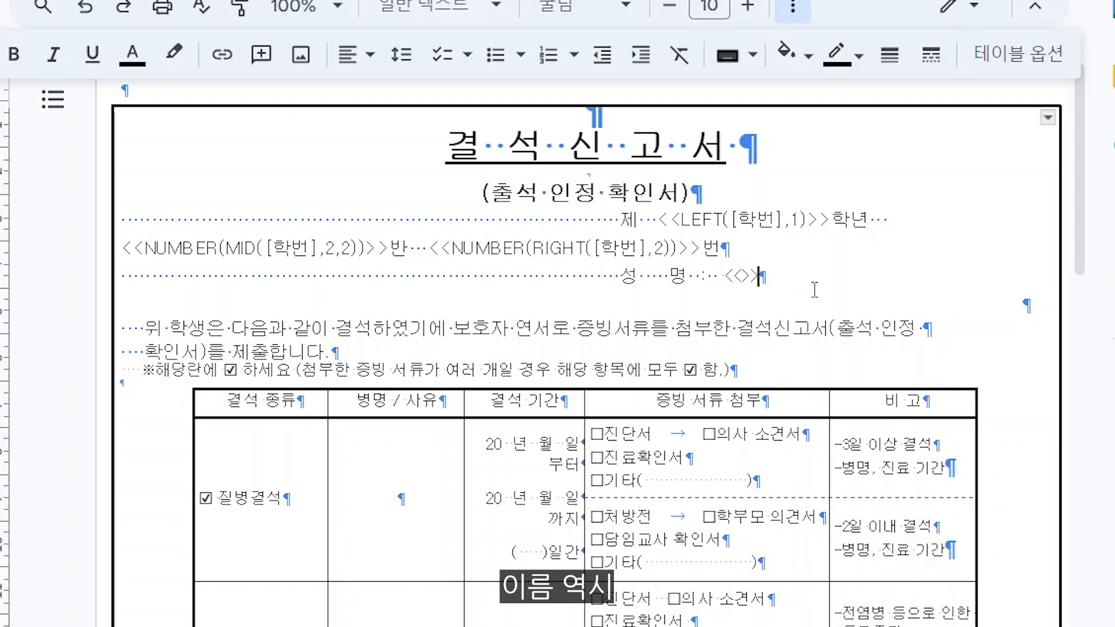
{"action": "key", "text": "Left"}
{"action": "key", "text": "Left"}
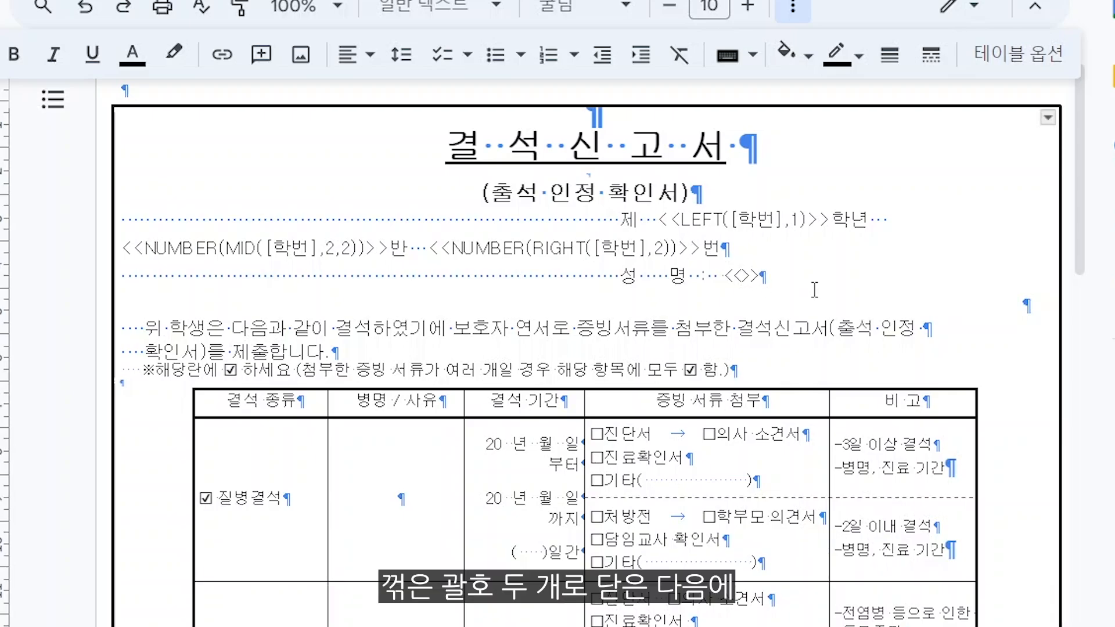
{"action": "type", "text": "[]"}
{"action": "key", "text": "Left"}
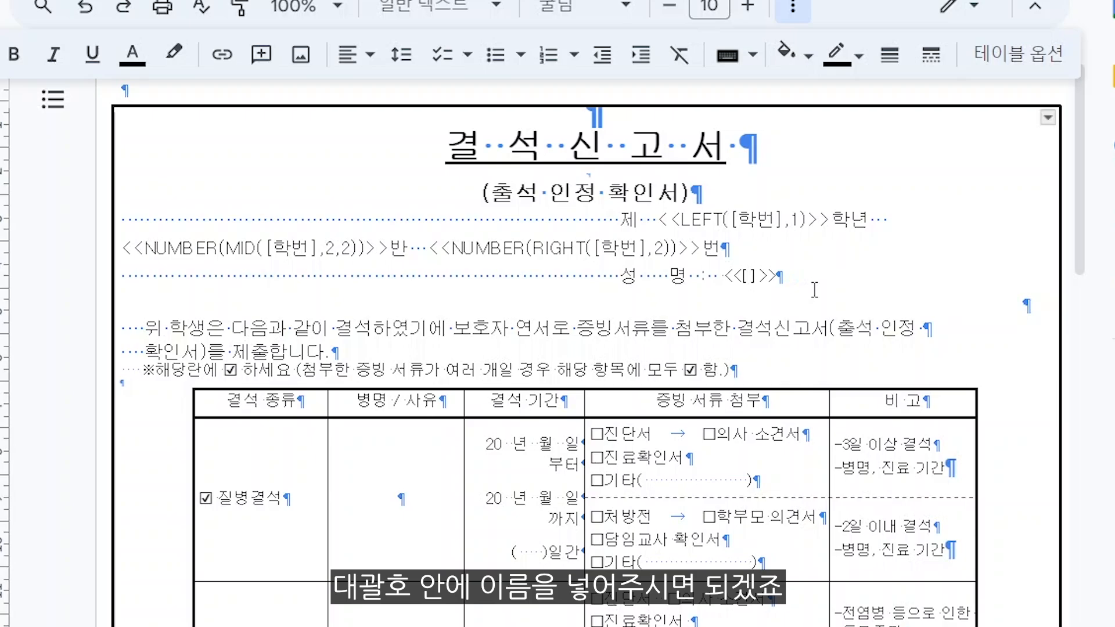
{"action": "type", "text": "이름"}
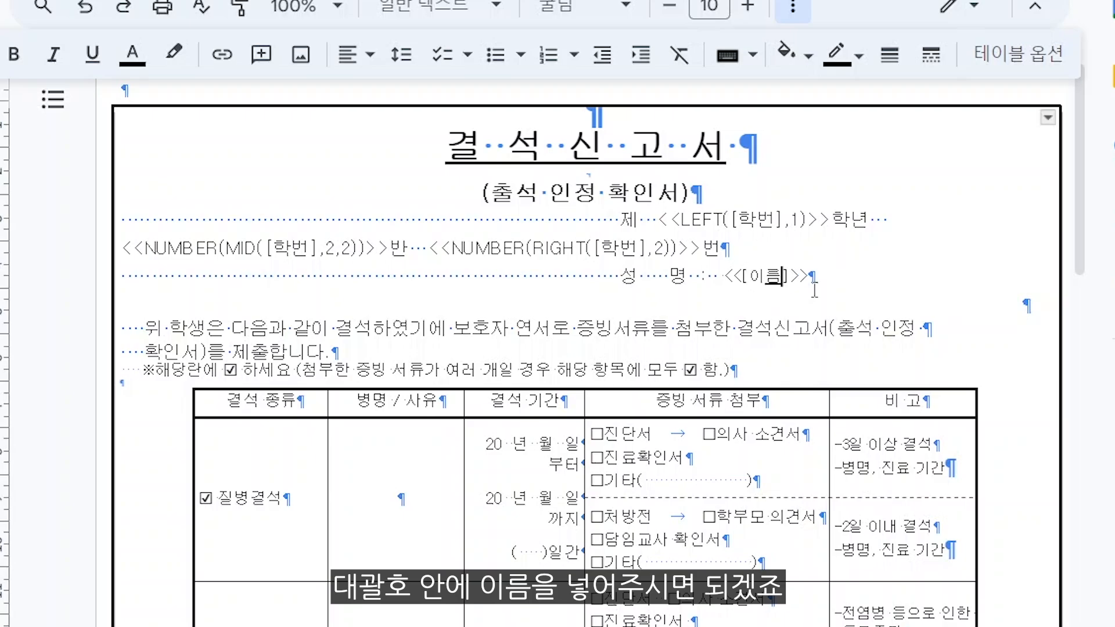
{"action": "key", "text": "End"}
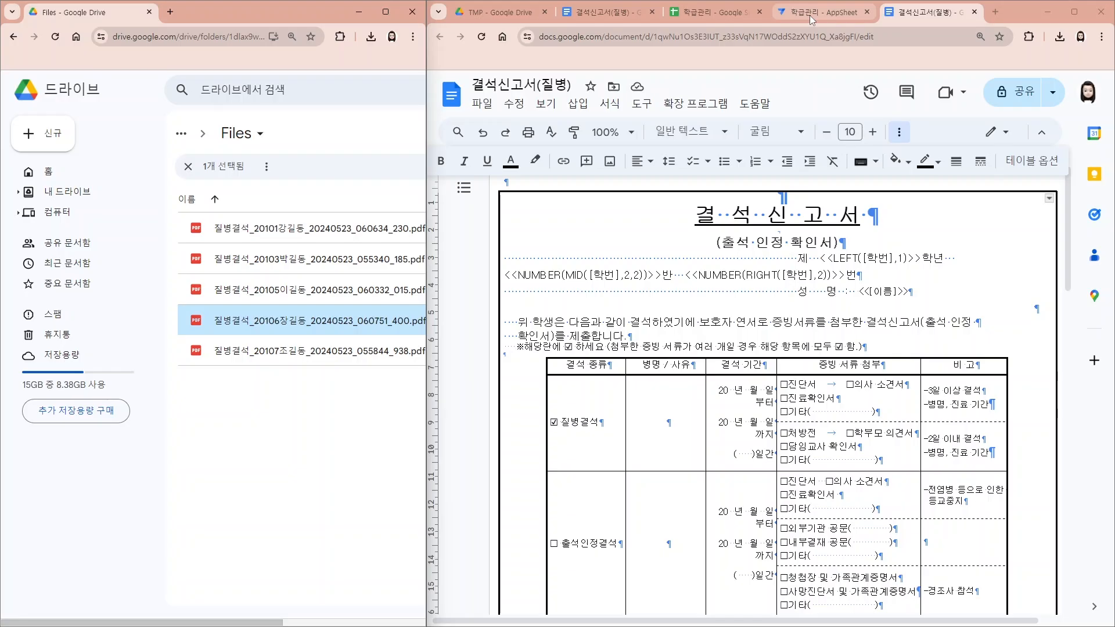
- Switch to the 학급관리 app in AppSheet and start a new 출결 record for the last student in the 학번 list
{"action": "left_click", "coordinate": [812, 19]}
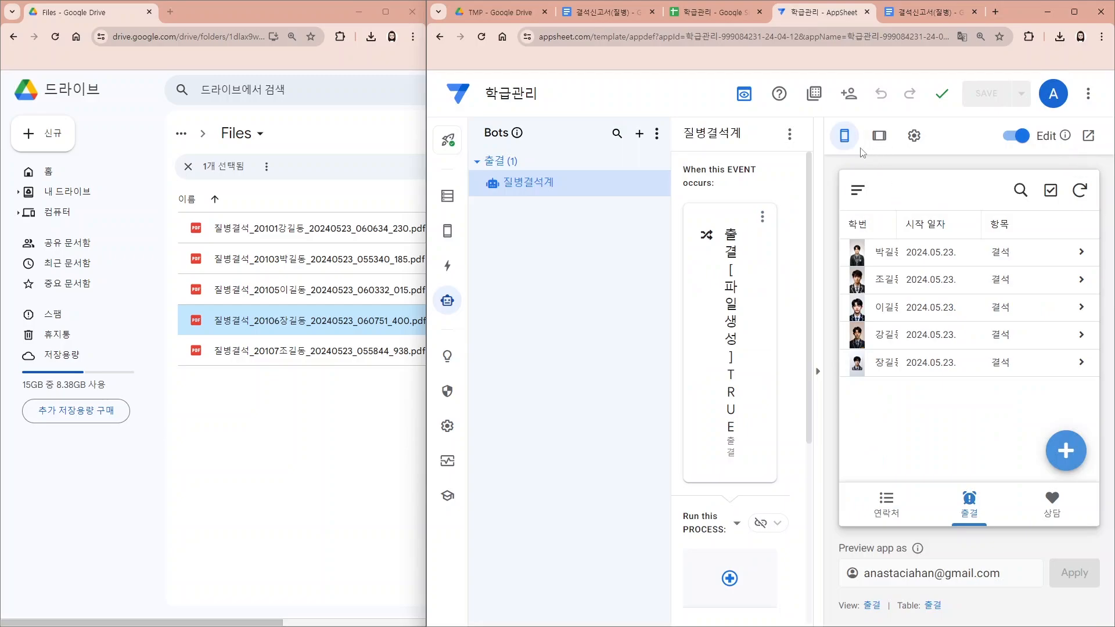
{"action": "left_click", "coordinate": [1079, 460]}
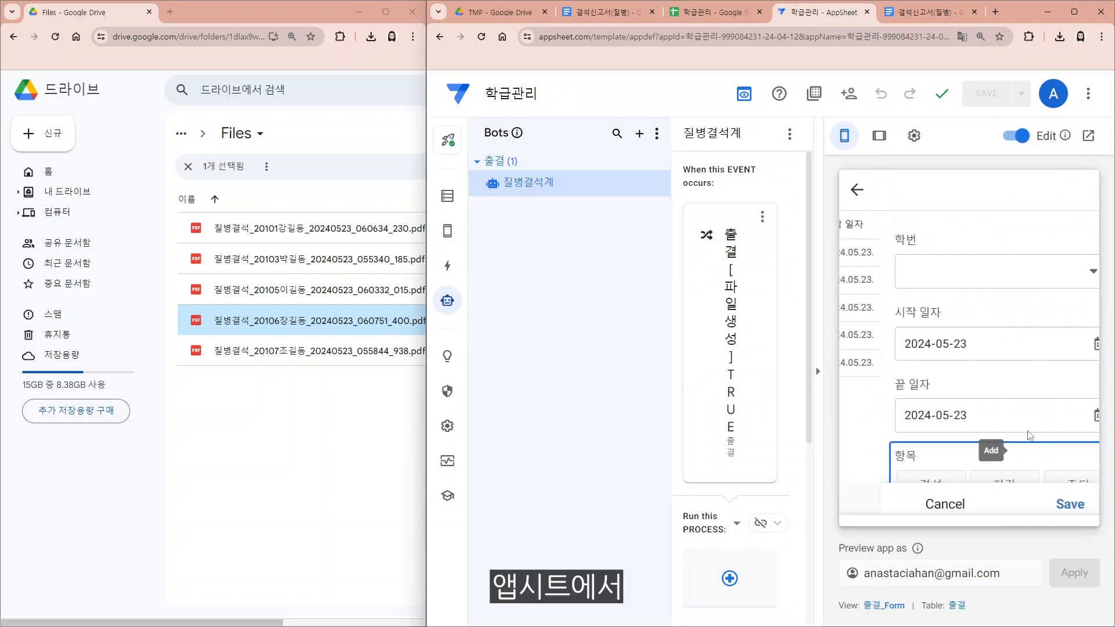
{"action": "left_click", "coordinate": [929, 281]}
{"action": "scroll", "coordinate": [950, 364], "scroll_direction": "down", "scroll_amount": 5}
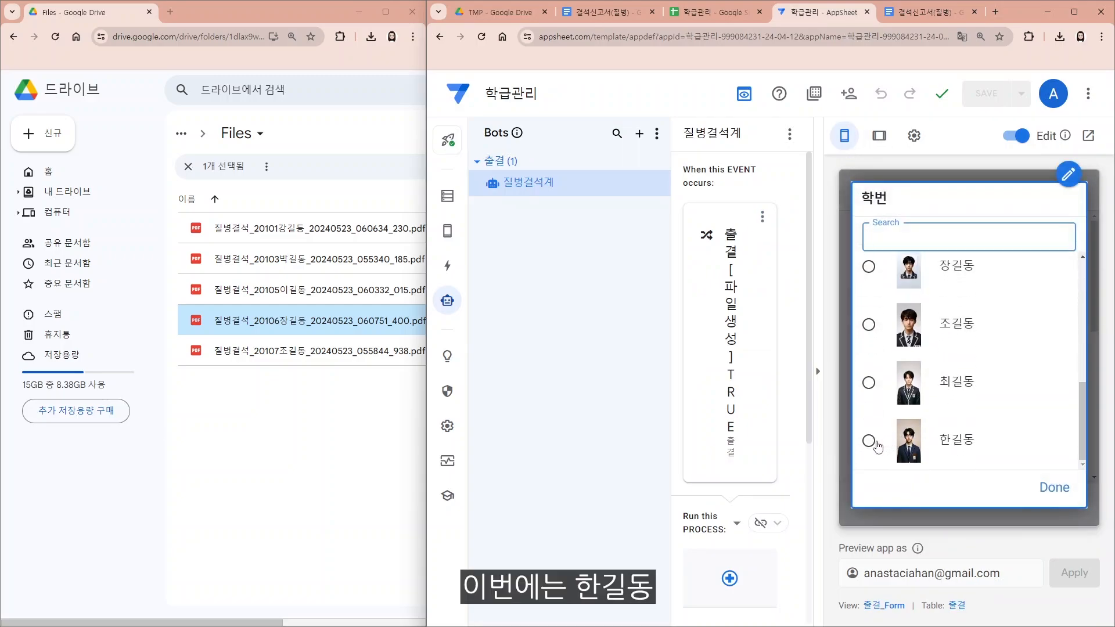
{"action": "left_click", "coordinate": [870, 442]}
- Set 항목 to 결석 and 세부 to 질병, enter a short 사유, set 파일 생성 to Y and save the record
{"action": "scroll", "coordinate": [923, 401], "scroll_direction": "down", "scroll_amount": 2}
{"action": "left_click", "coordinate": [891, 393]}
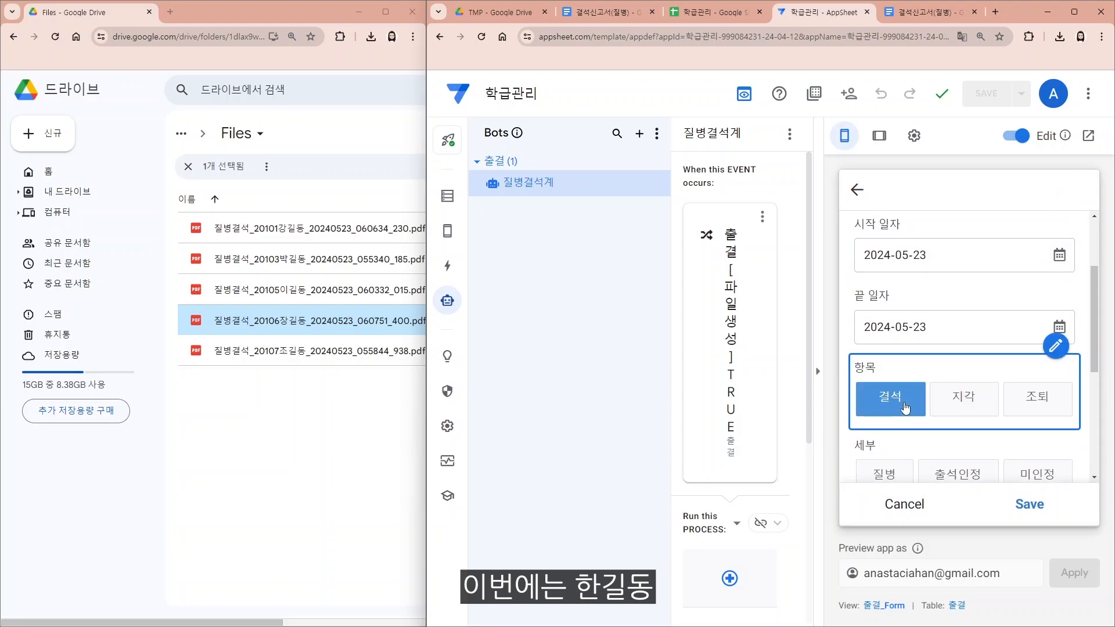
{"action": "scroll", "coordinate": [891, 349], "scroll_direction": "down", "scroll_amount": 3}
{"action": "left_click", "coordinate": [891, 320]}
{"action": "left_click", "coordinate": [902, 381]}
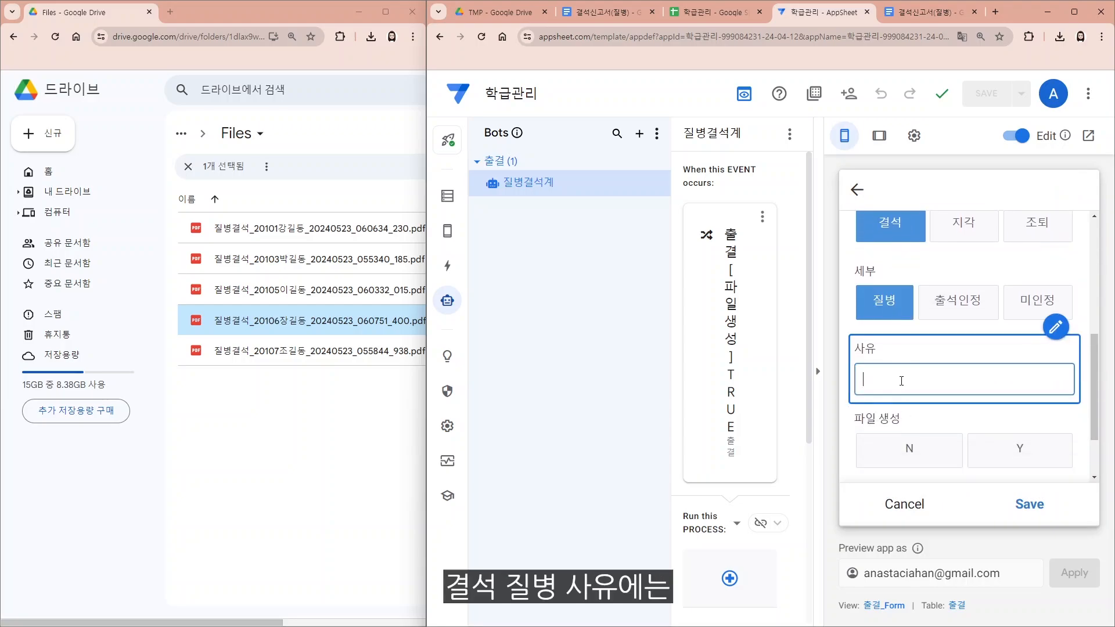
{"action": "type", "text": "ㅇ"}
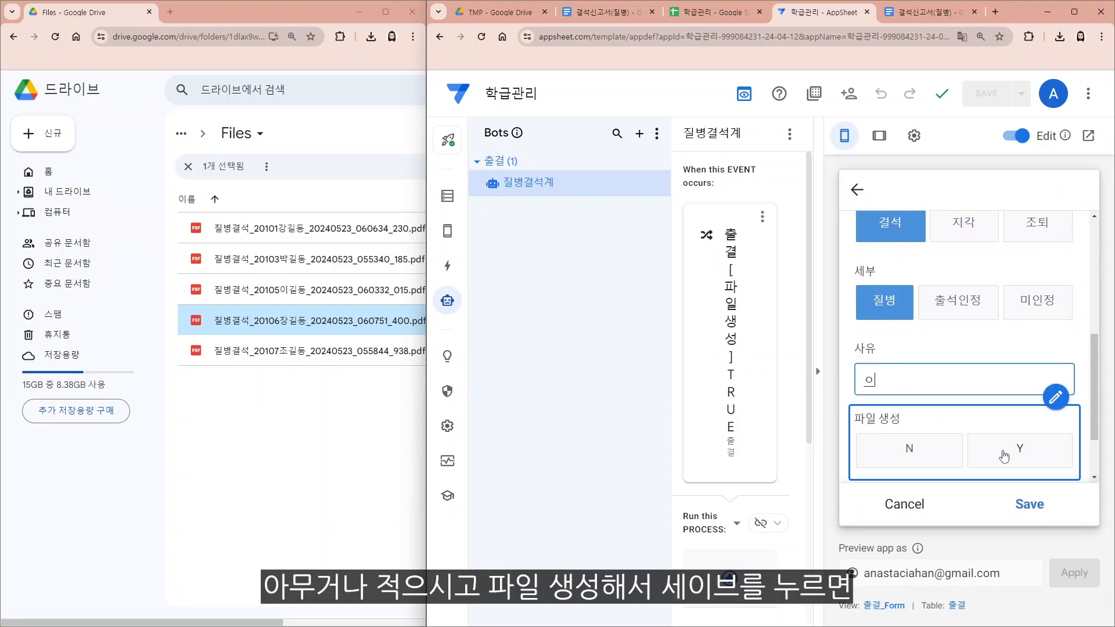
{"action": "left_click", "coordinate": [1004, 457]}
{"action": "left_click", "coordinate": [1029, 504]}
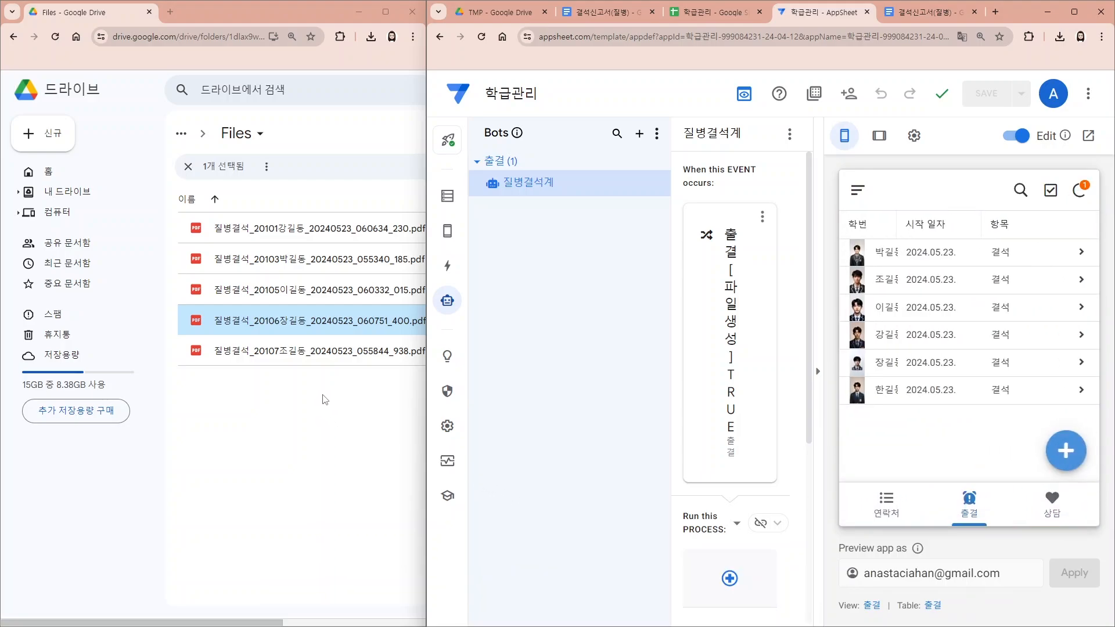
- Sync the app and open the newly generated 질병결석 PDF from the Drive Files folder
{"action": "left_click", "coordinate": [1081, 190]}
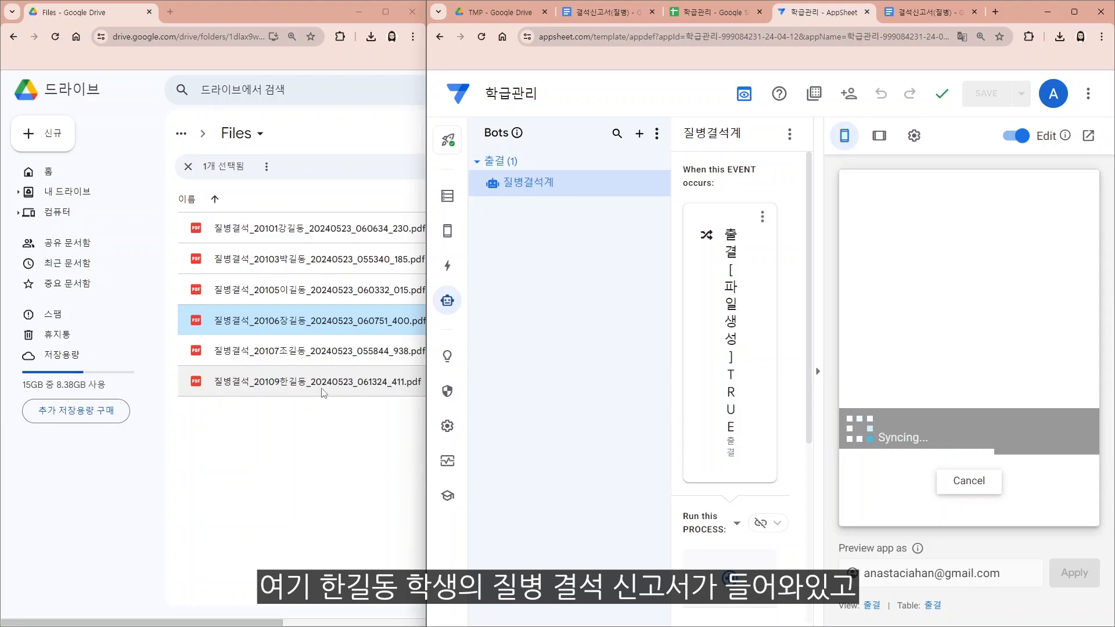
{"action": "double_click", "coordinate": [310, 389]}
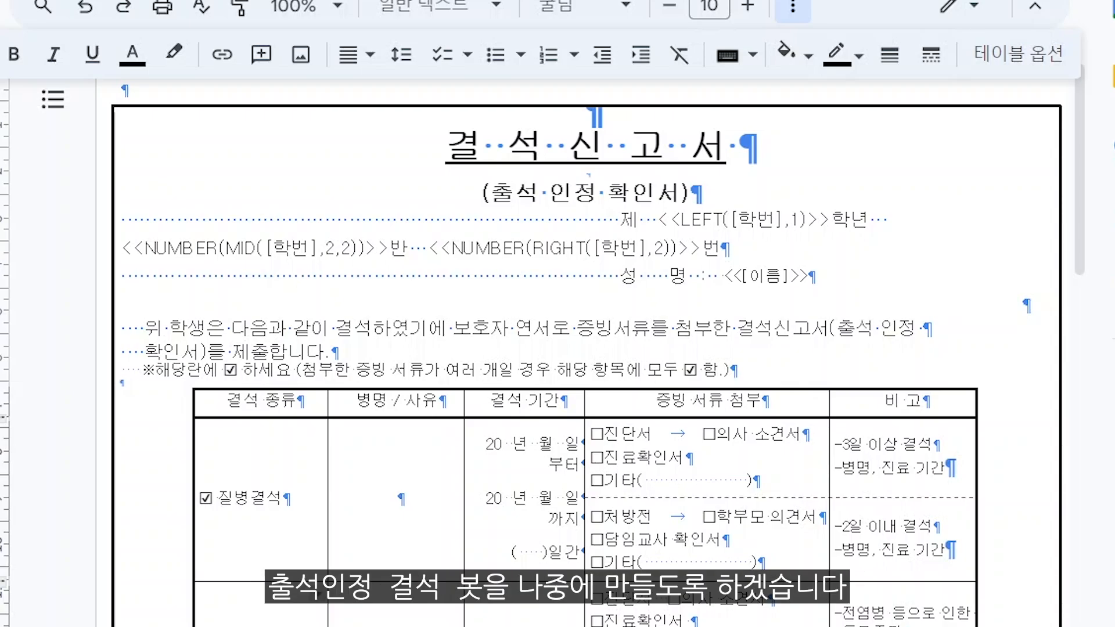
- Insert the placeholder <<[사유]>> in the 병명 / 사유 cell of the 질병결석 row
{"action": "left_click", "coordinate": [417, 525]}
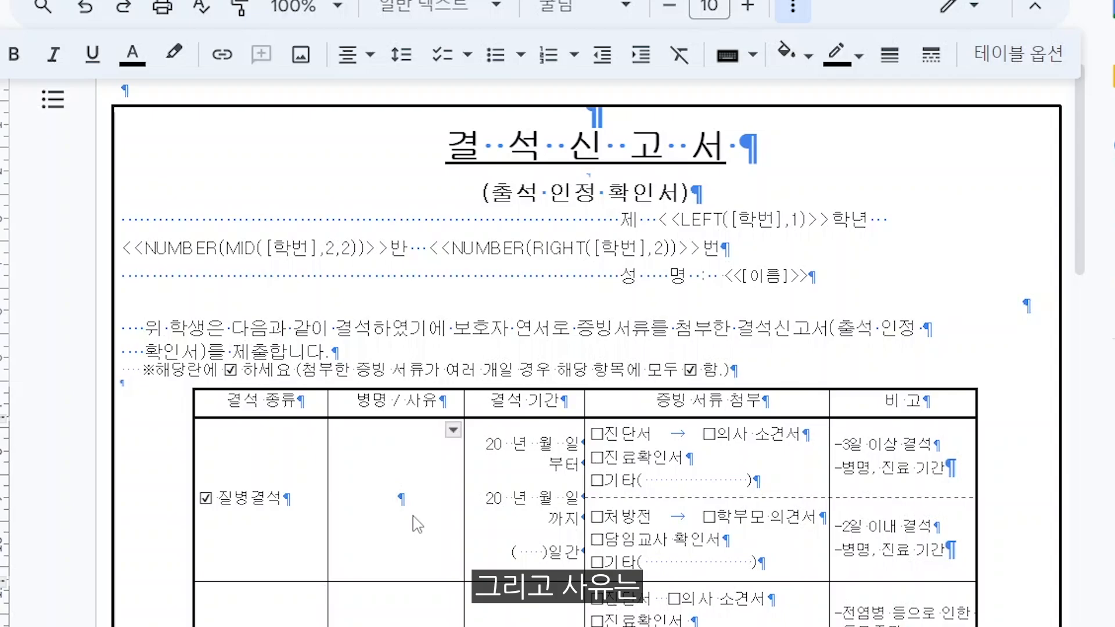
{"action": "type", "text": "<<>>"}
{"action": "key", "text": "Left"}
{"action": "key", "text": "Left"}
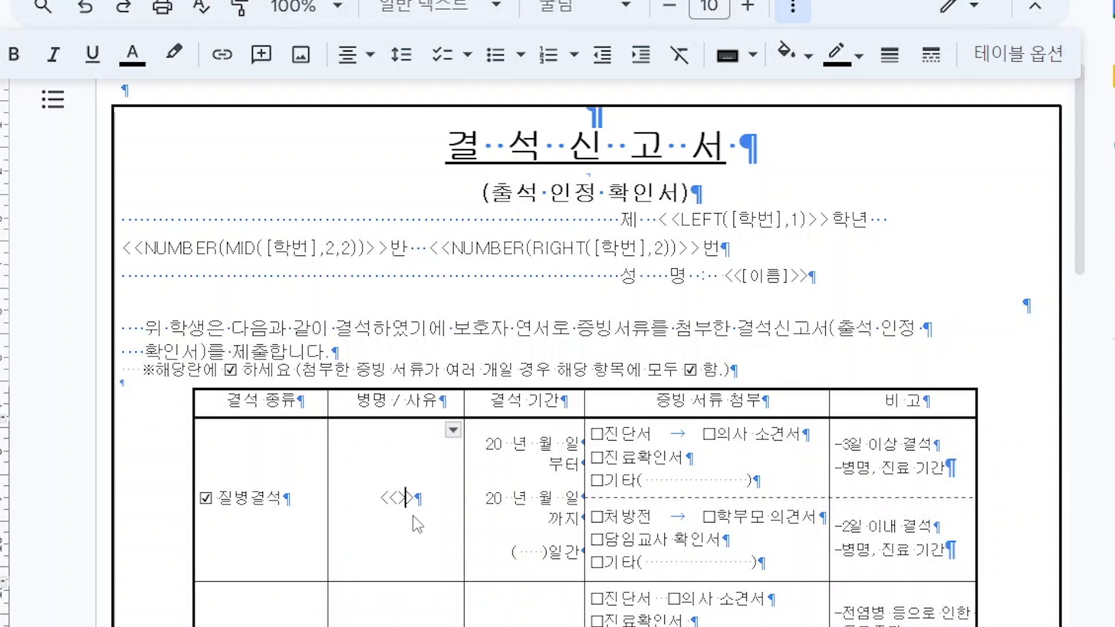
{"action": "type", "text": "[]"}
{"action": "key", "text": "Left"}
{"action": "type", "text": "ㅅ"}
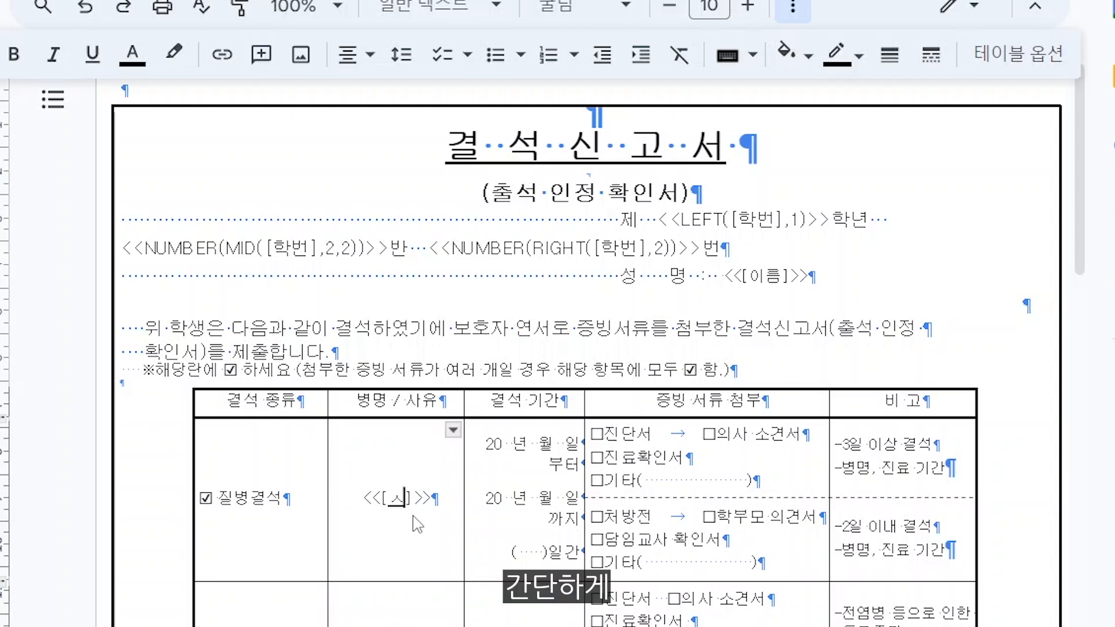
{"action": "type", "text": "ㅏ유"}
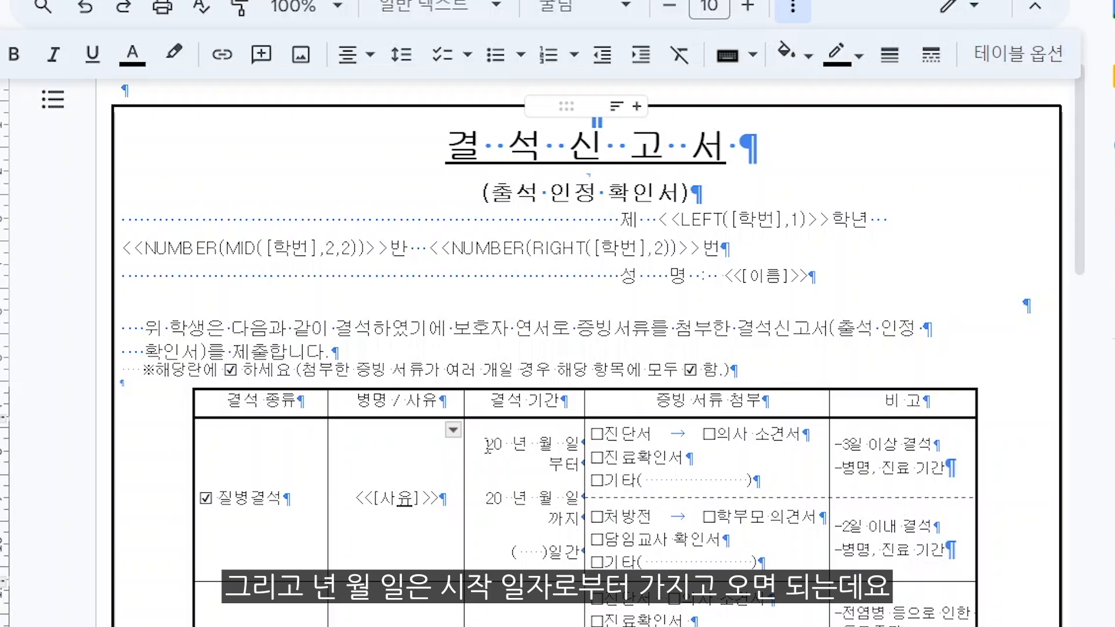
- Replace the blank start date before 부터 in the 질병결석 row with <<TEXT([시작 일자])>>
{"action": "left_click_drag", "start_coordinate": [487, 445], "coordinate": [580, 444]}
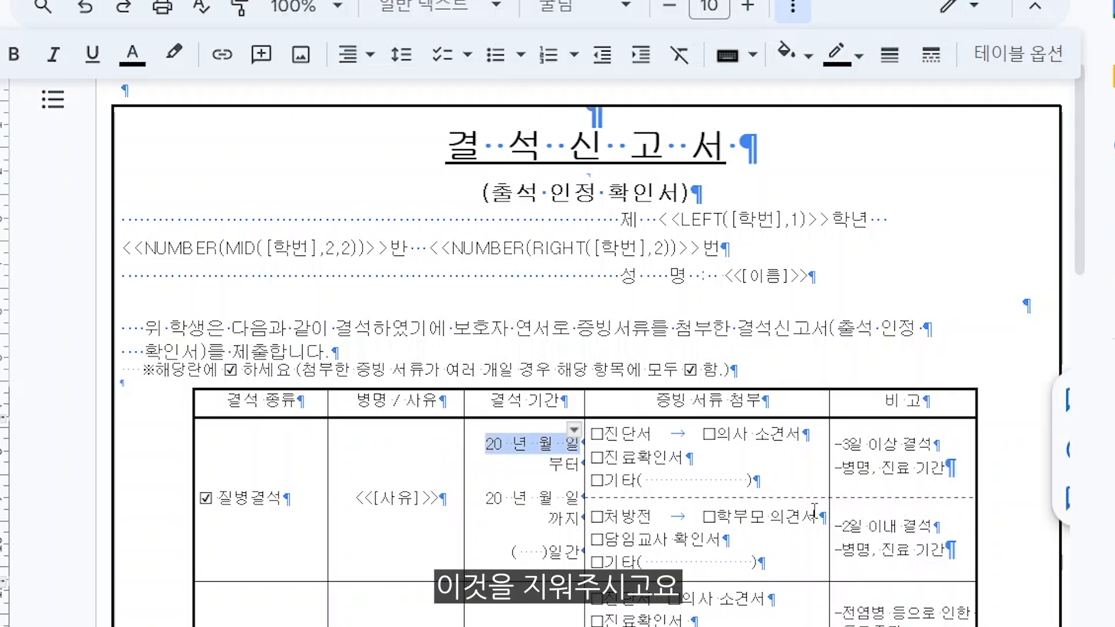
{"action": "key", "text": "BackSpace"}
{"action": "type", "text": "<<>>"}
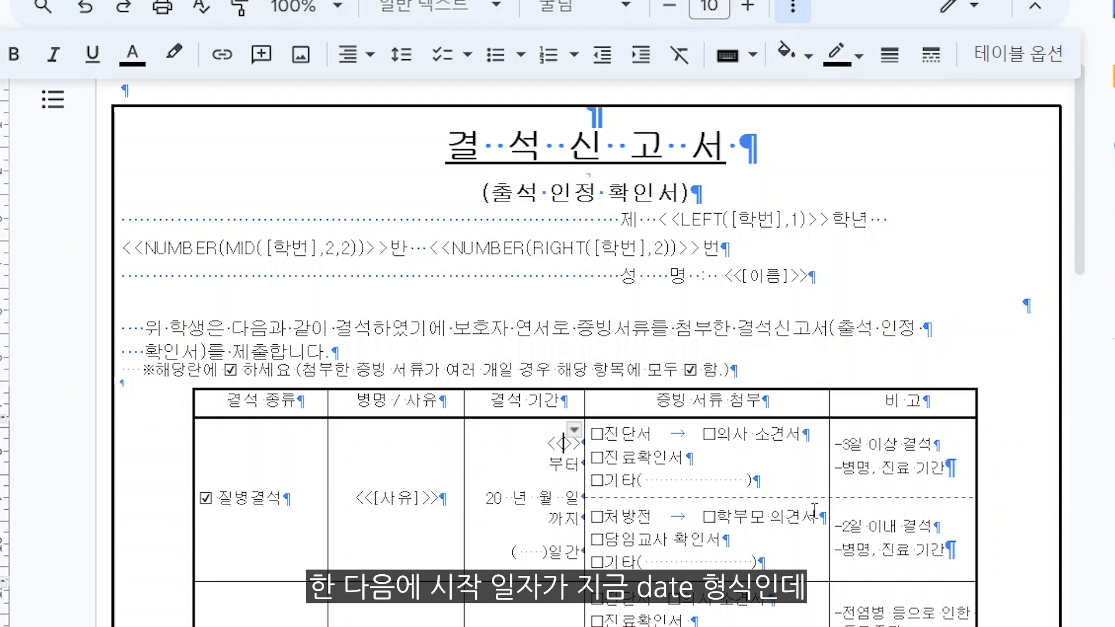
{"action": "type", "text": "TEX"}
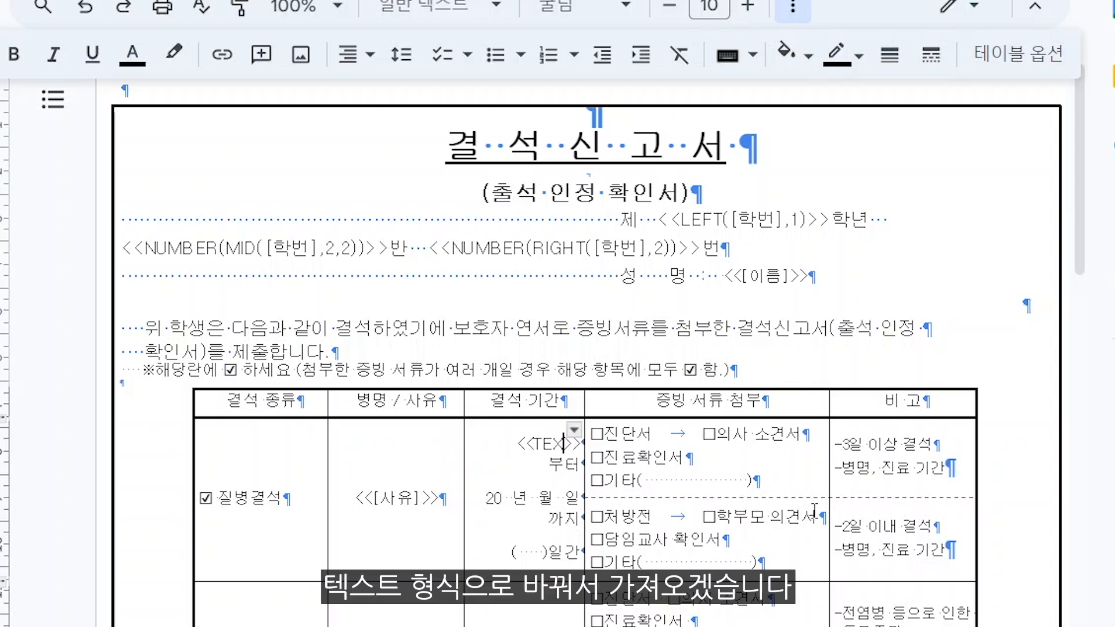
{"action": "type", "text": "T()"}
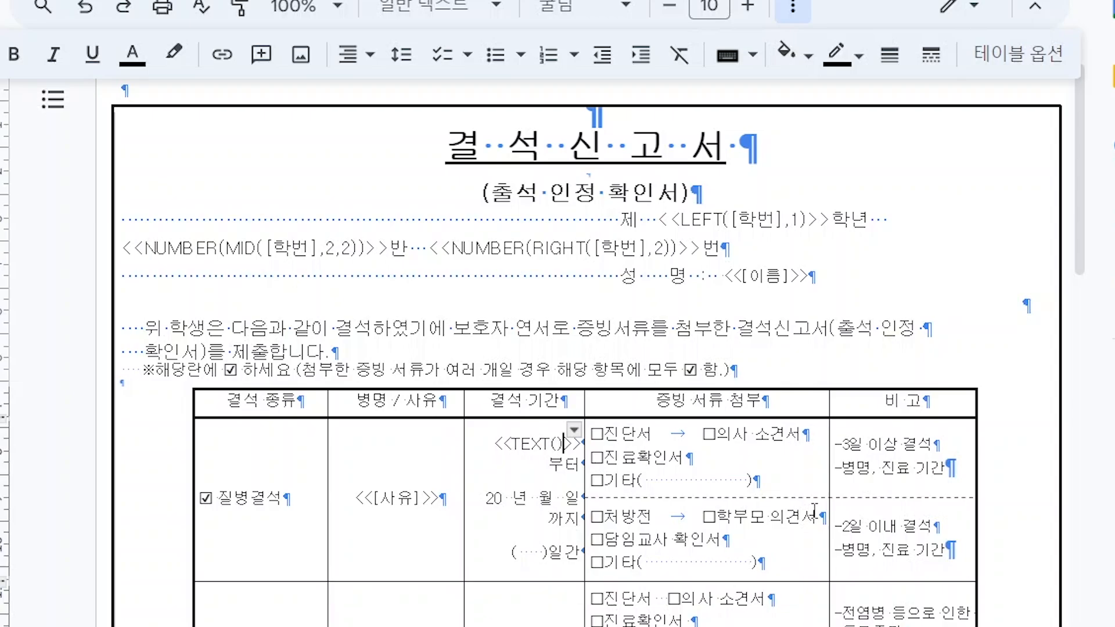
{"action": "key", "text": "Left"}
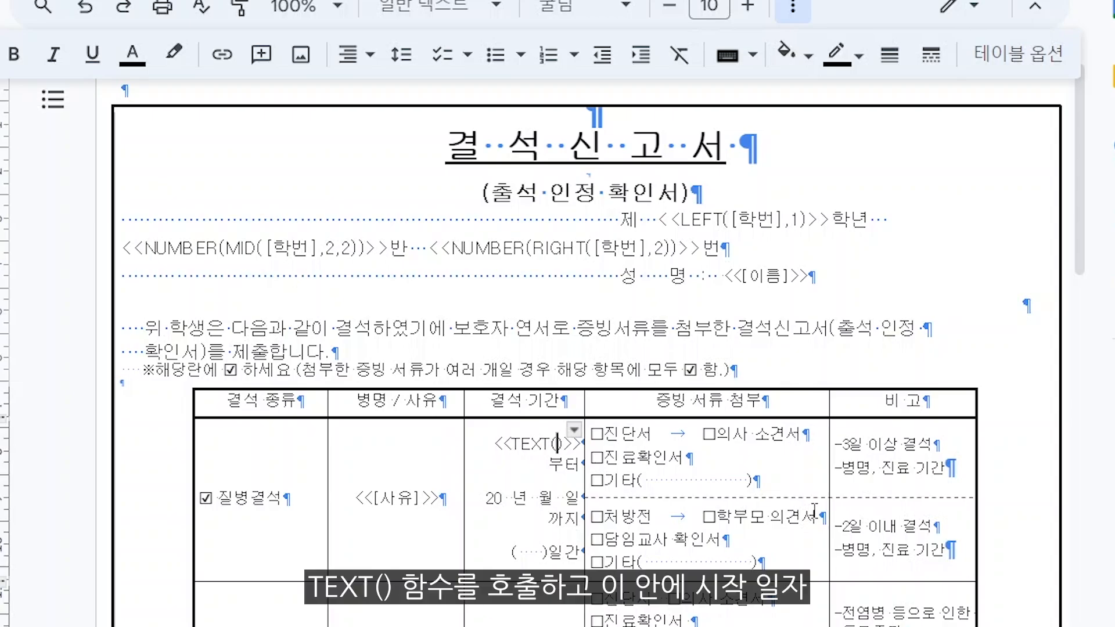
{"action": "type", "text": "[]"}
{"action": "key", "text": "Left"}
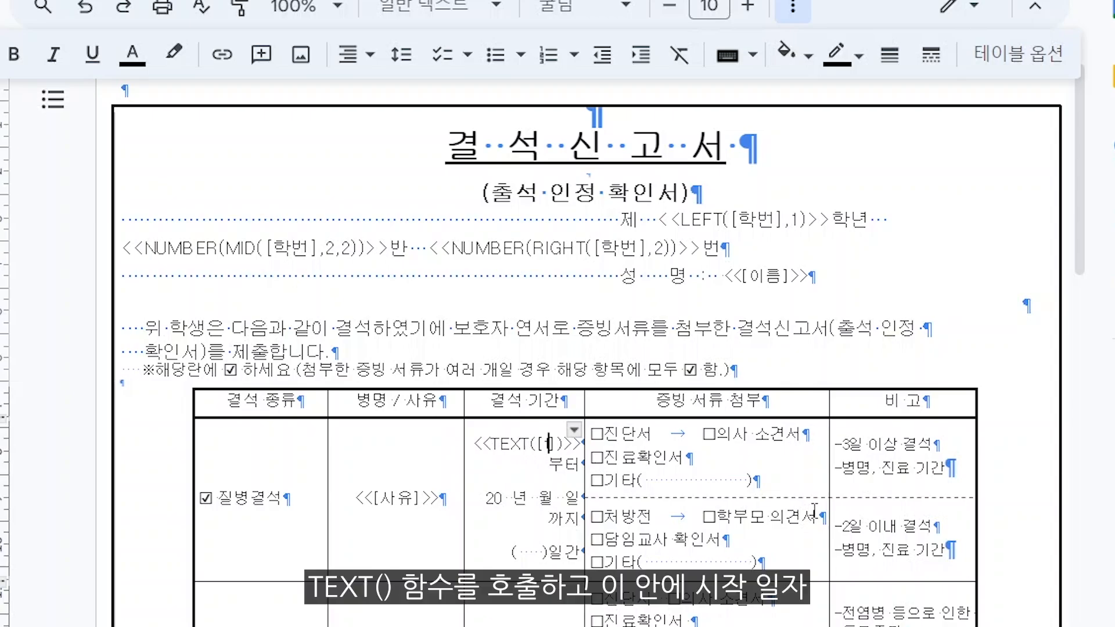
{"action": "type", "text": "시작일"}
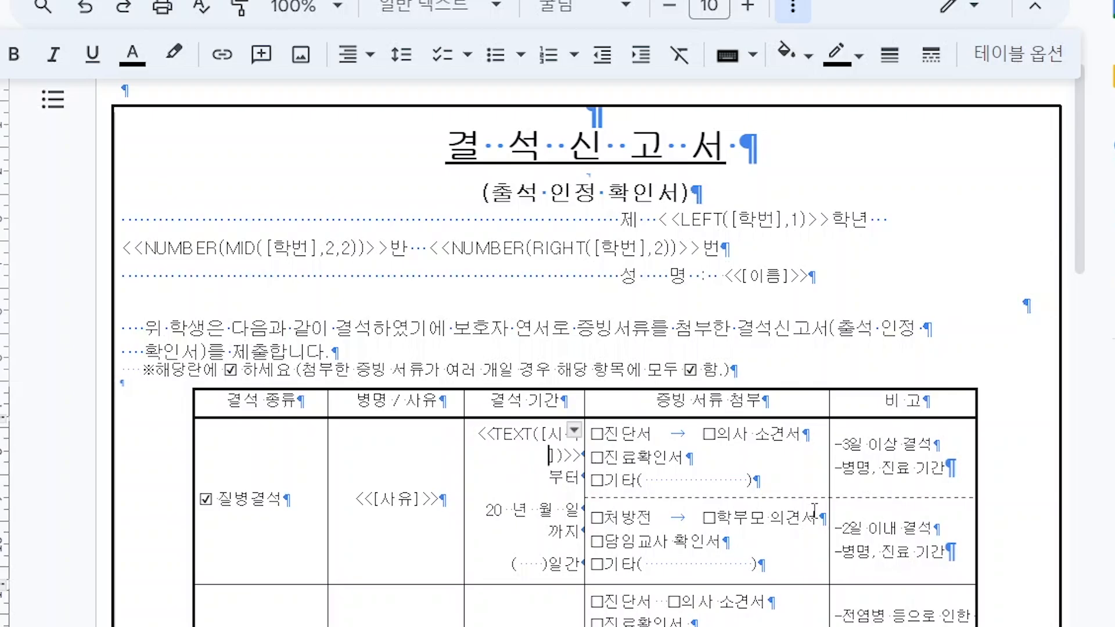
{"action": "type", "text": "자"}
{"action": "key", "text": "Right"}
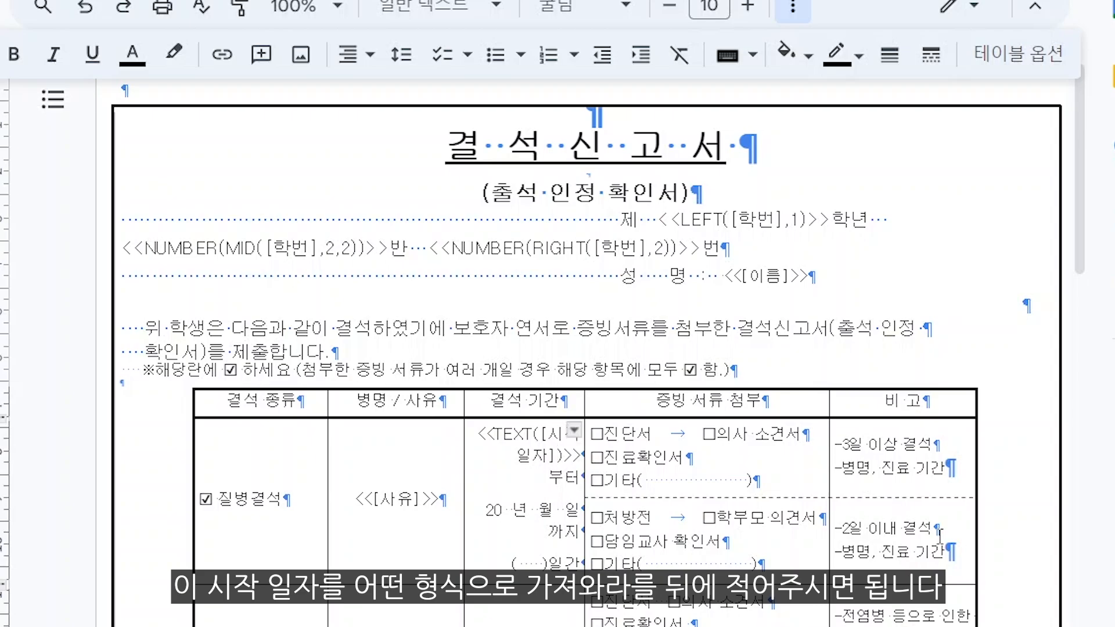
- Add the date format "YYYY년 M월 D일" as the second argument of the start-date TEXT expression
{"action": "type", "text": ","}
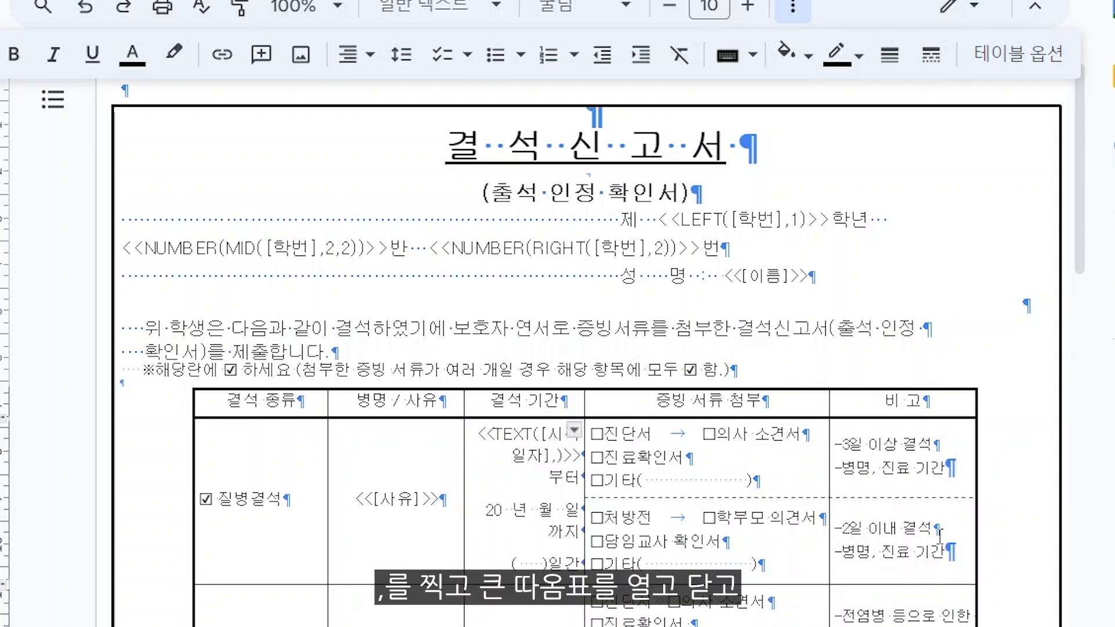
{"action": "type", "text": "\"\""}
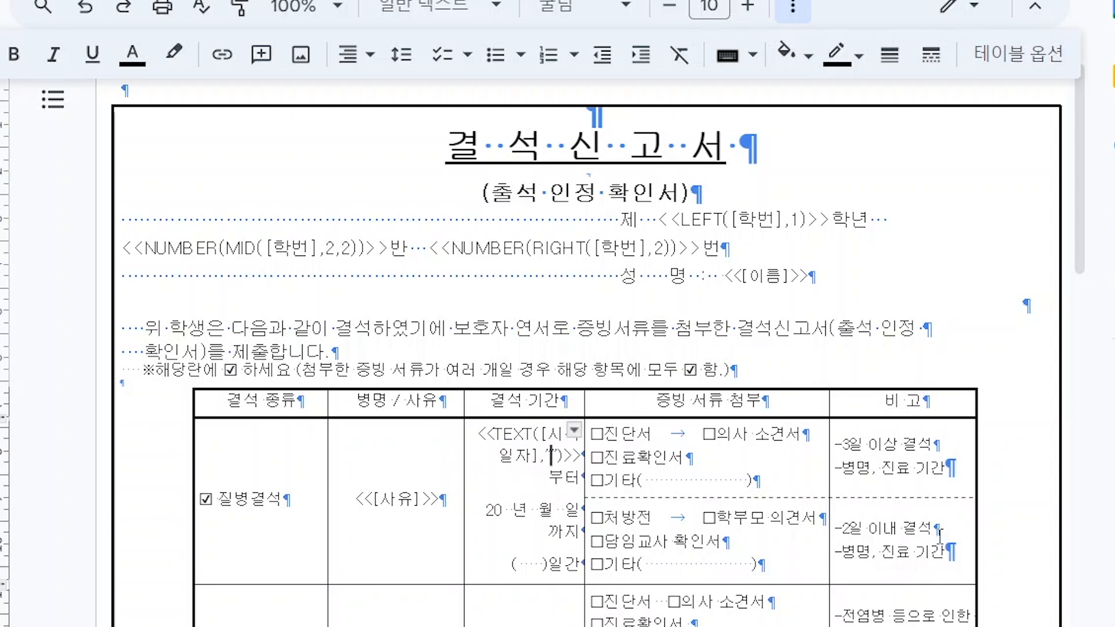
{"action": "type", "text": "YYYY년"}
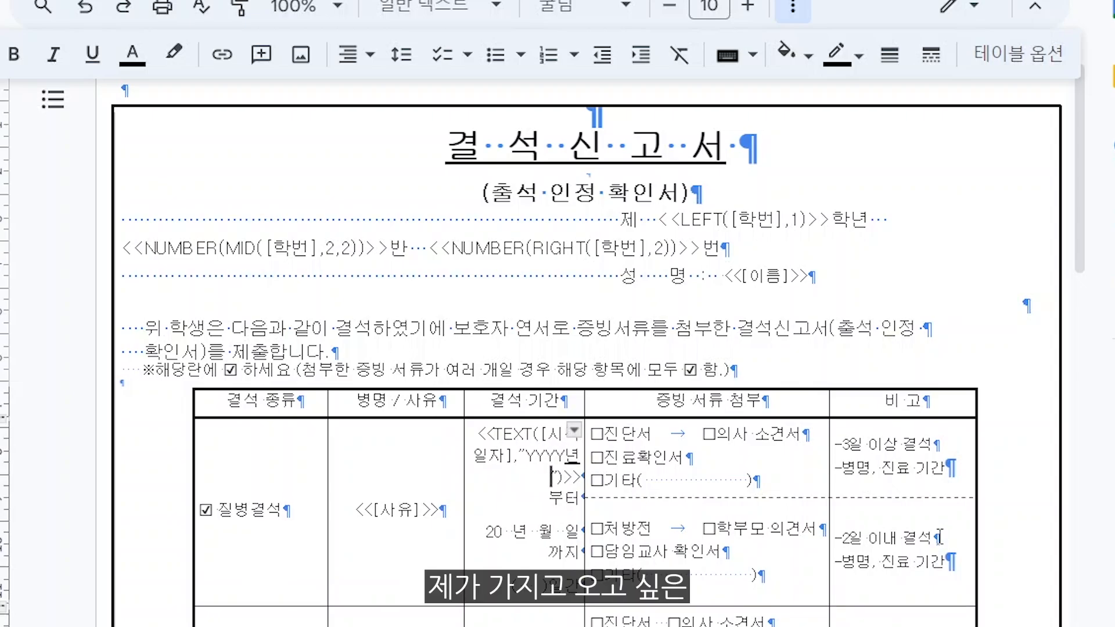
{"action": "type", "text": "ㅡ"}
{"action": "key", "text": "BackSpace"}
{"action": "type", "text": "M"}
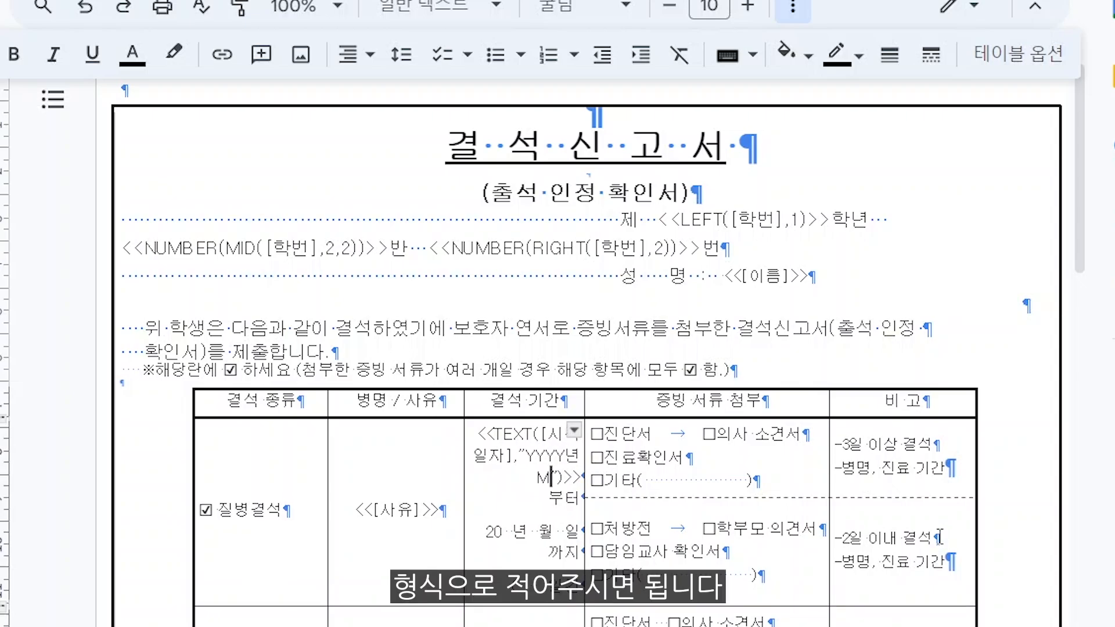
{"action": "type", "text": " 월"}
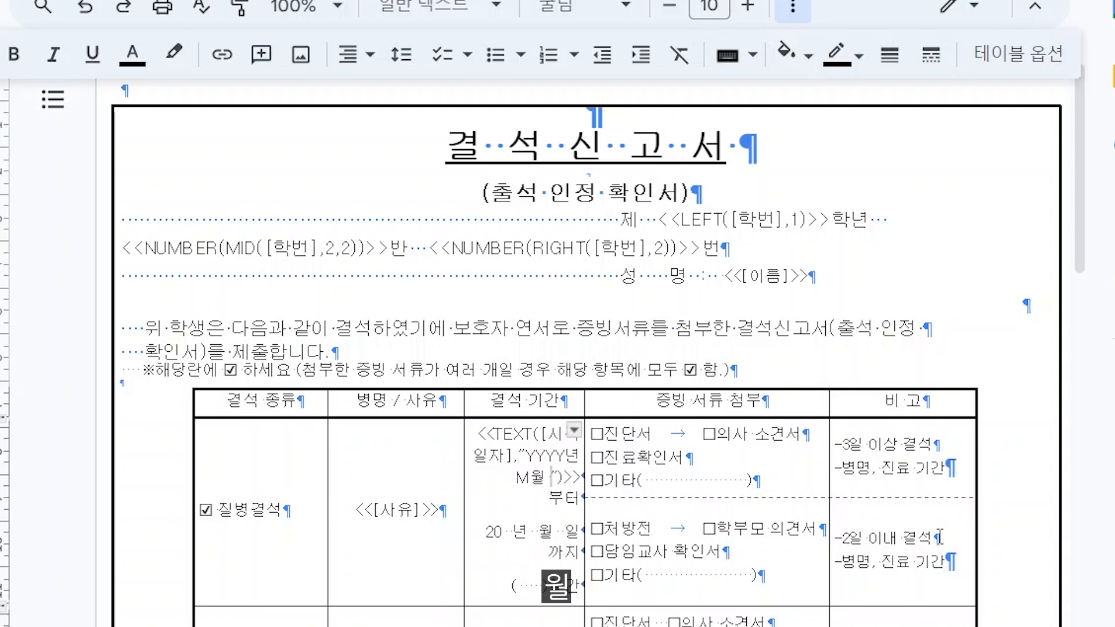
{"action": "type", "text": "D일"}
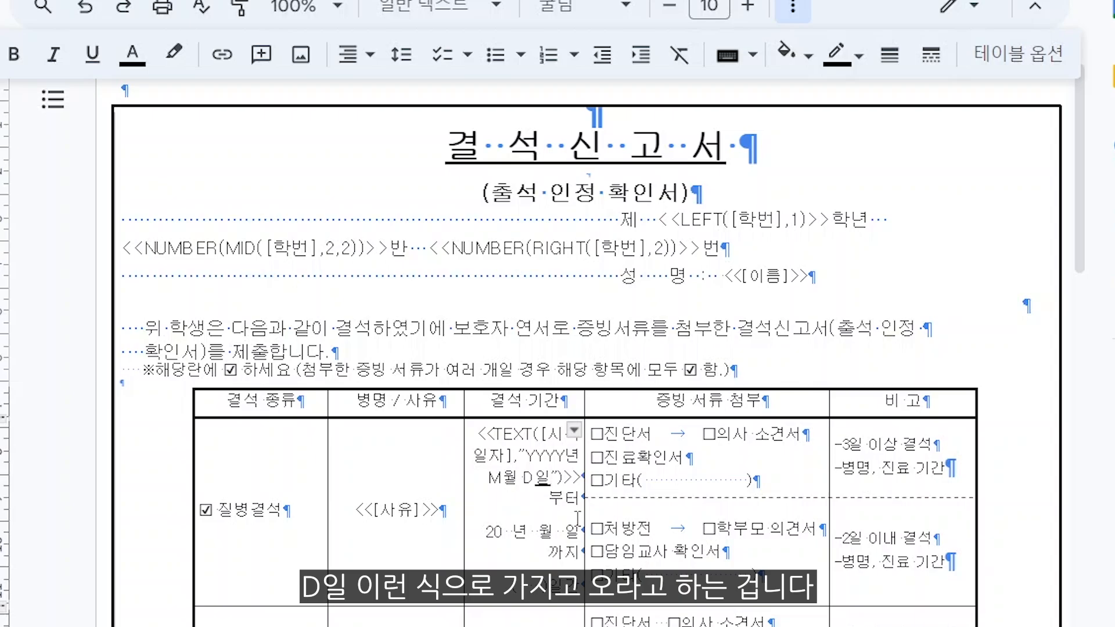
{"action": "left_click", "coordinate": [557, 477]}
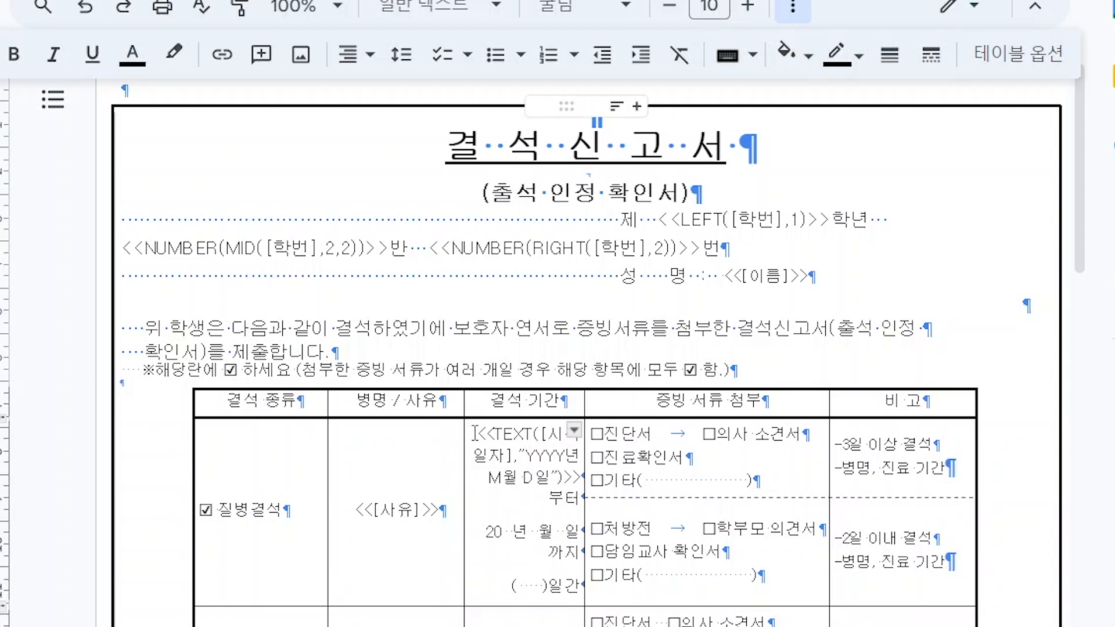
- Copy the start-date expression over the blank end date before 까지 and change its column to [끝 일자]
{"action": "left_click_drag", "start_coordinate": [475, 434], "coordinate": [564, 459]}
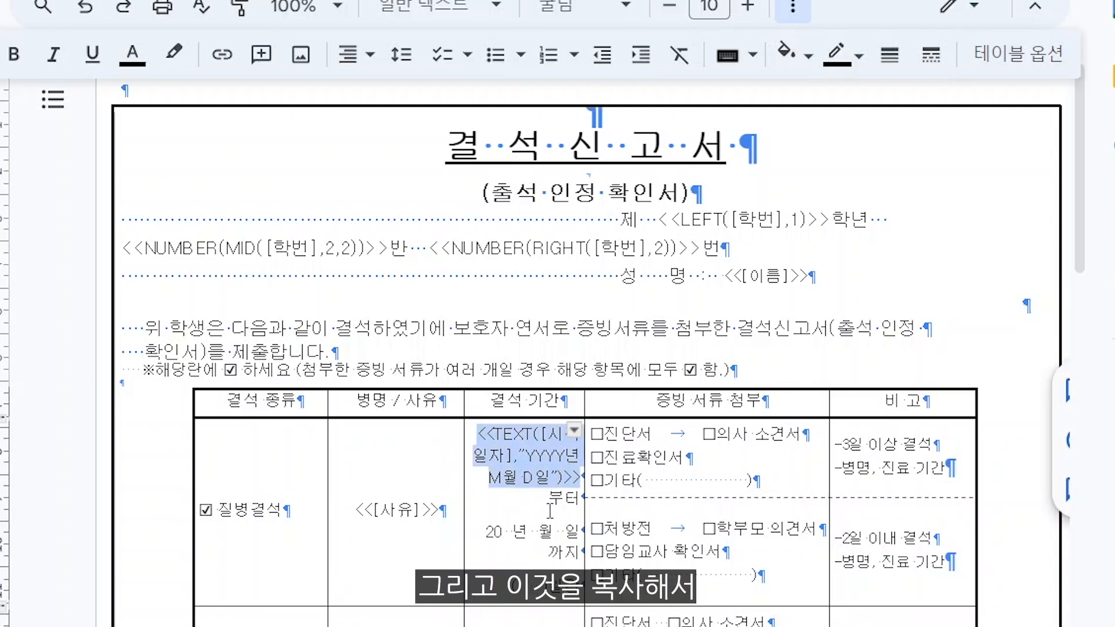
{"action": "left_click_drag", "start_coordinate": [485, 532], "coordinate": [575, 532]}
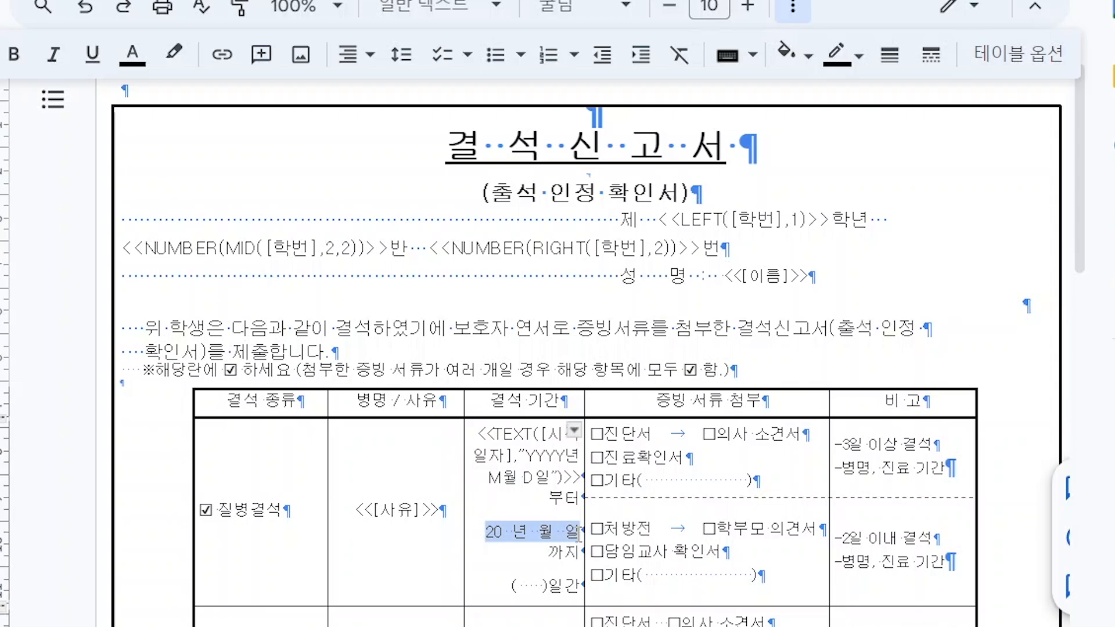
{"action": "type", "text": "<<TEXT([시작일자],\"YYYY년 M월 D일\")>>"}
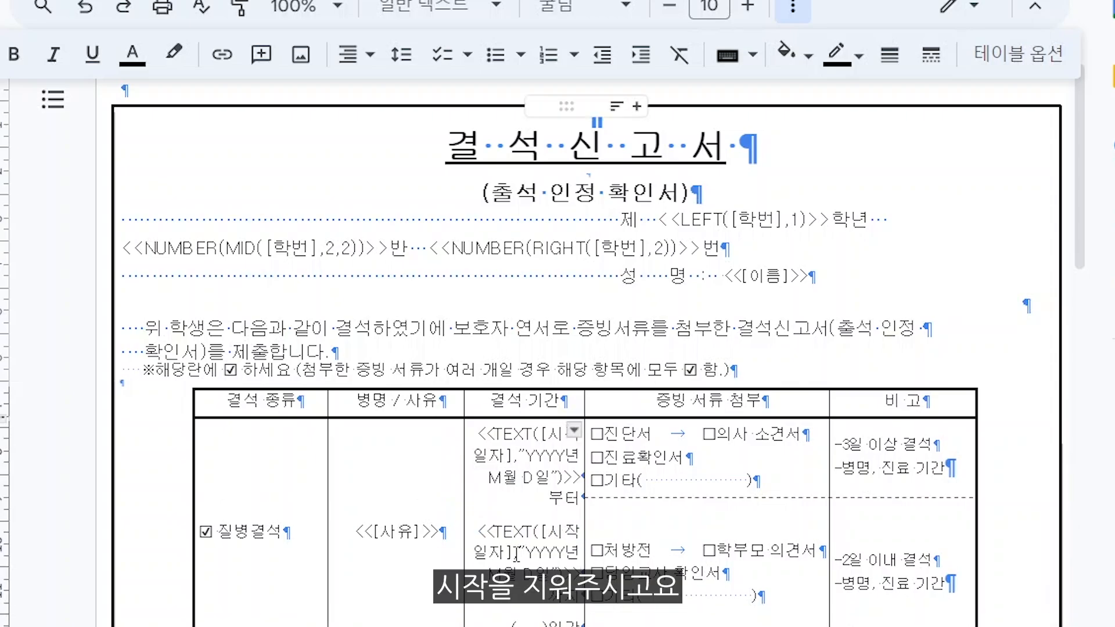
{"action": "left_click", "coordinate": [582, 534]}
{"action": "key", "text": "BackSpace"}
{"action": "key", "text": "BackSpace"}
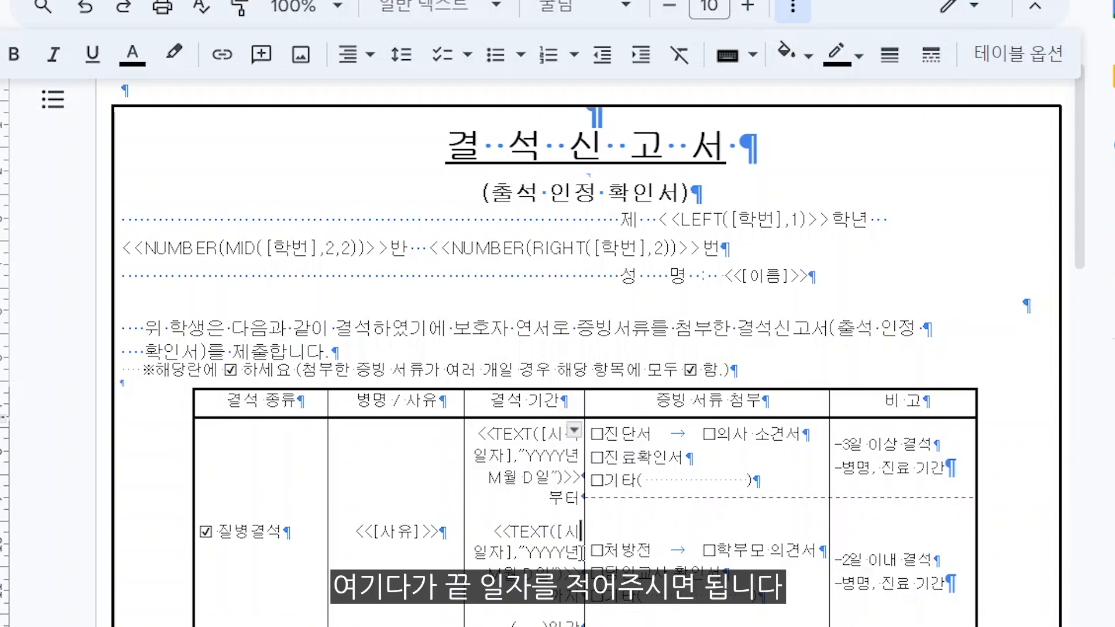
{"action": "type", "text": "ㄲㅡㅌ"}
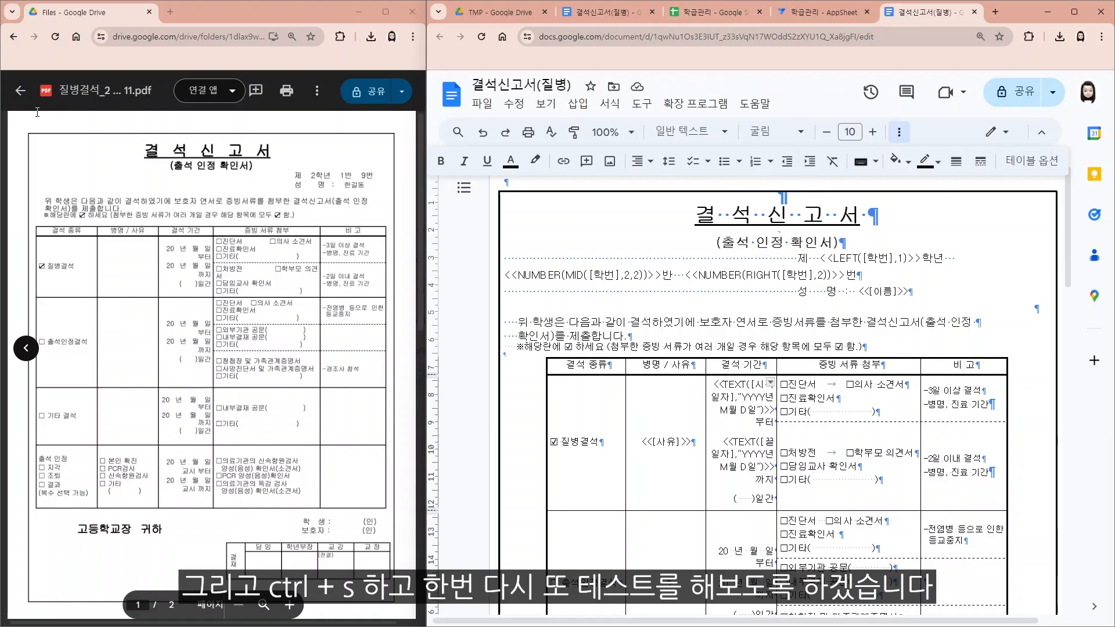
- Return Drive to the Files folder and start a new 출결 record in AppSheet for the third-to-last student in the 학번 list
{"action": "left_click", "coordinate": [21, 90]}
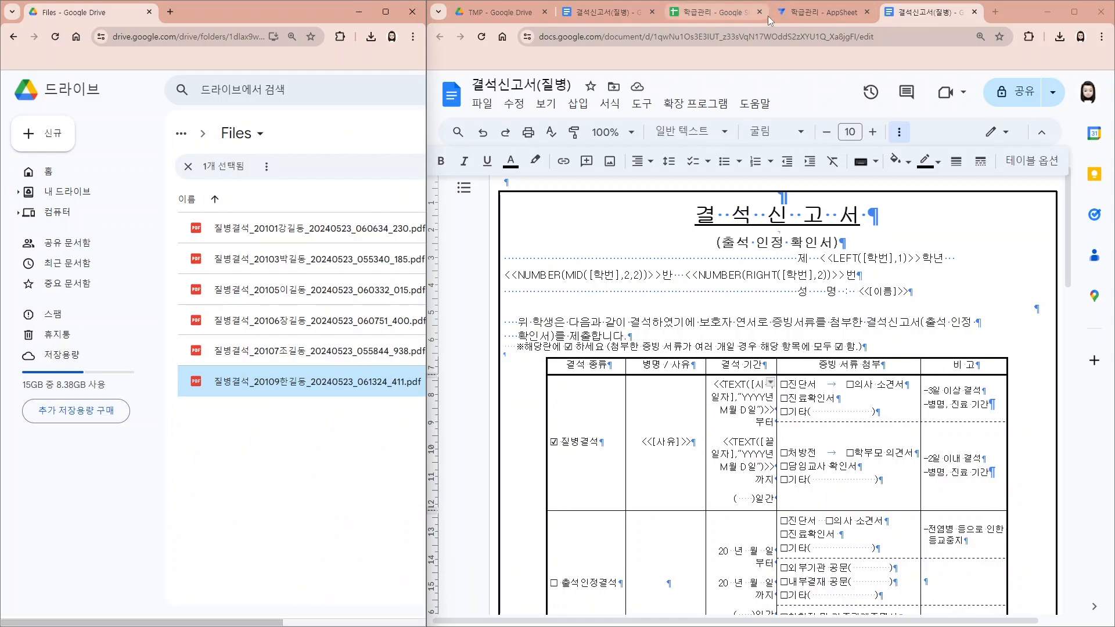
{"action": "left_click", "coordinate": [813, 12]}
{"action": "left_click", "coordinate": [1064, 450]}
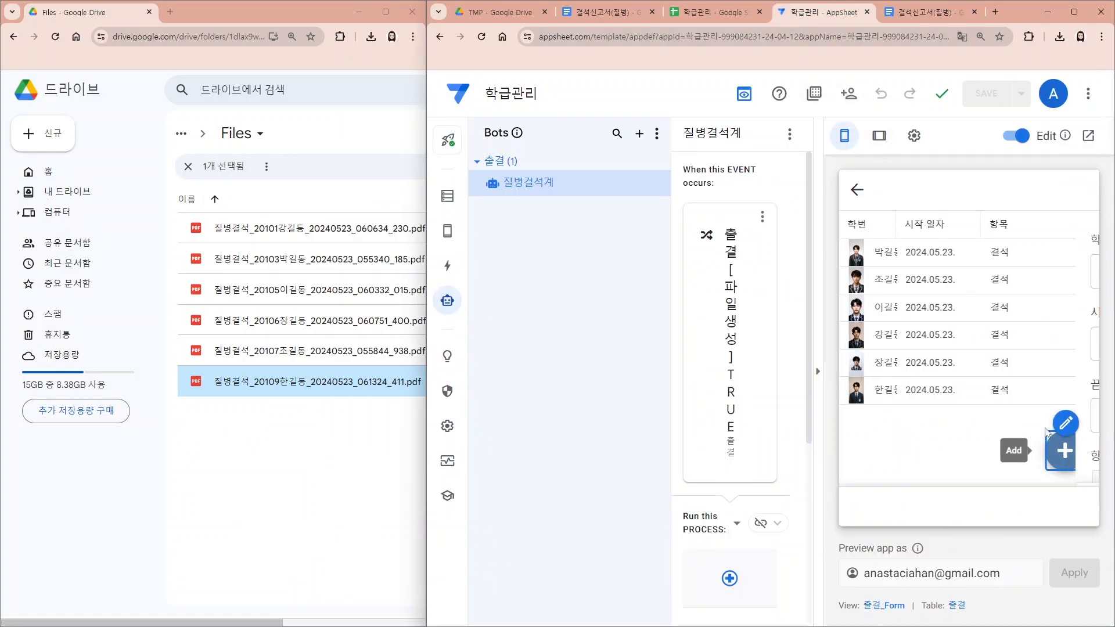
{"action": "left_click", "coordinate": [947, 279]}
{"action": "scroll", "coordinate": [949, 316], "scroll_direction": "down", "scroll_amount": 5}
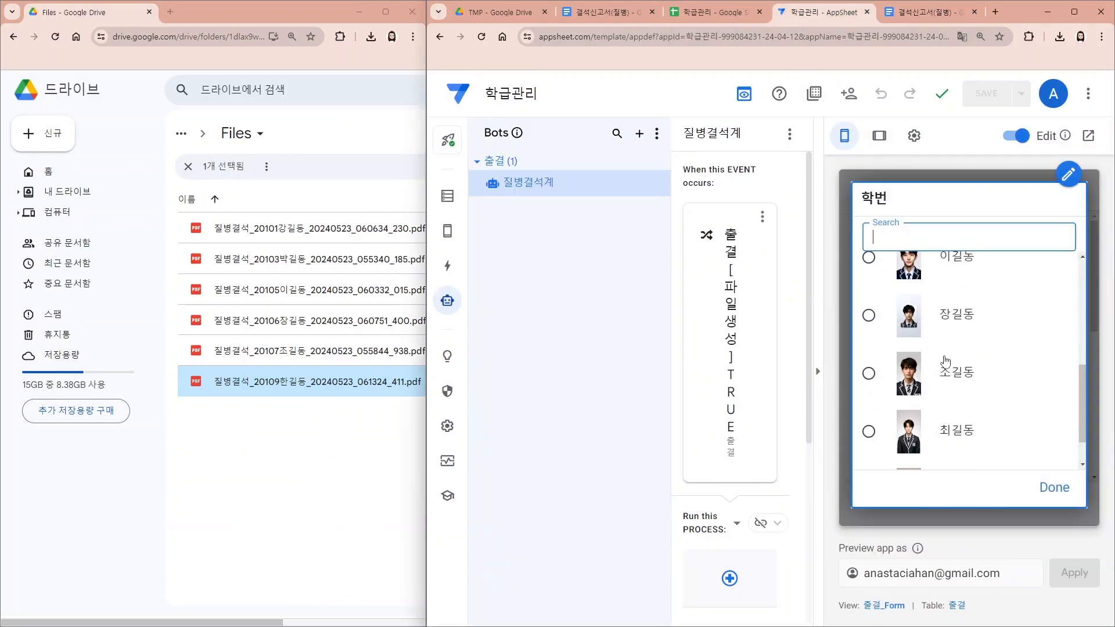
{"action": "left_click", "coordinate": [908, 377]}
- Set 항목 to 결석, 세부 to 질병, 사유 to 두통 and 파일 생성 to Y, and save the record
{"action": "scroll", "coordinate": [936, 449], "scroll_direction": "down", "scroll_amount": 3}
{"action": "left_click", "coordinate": [892, 343]}
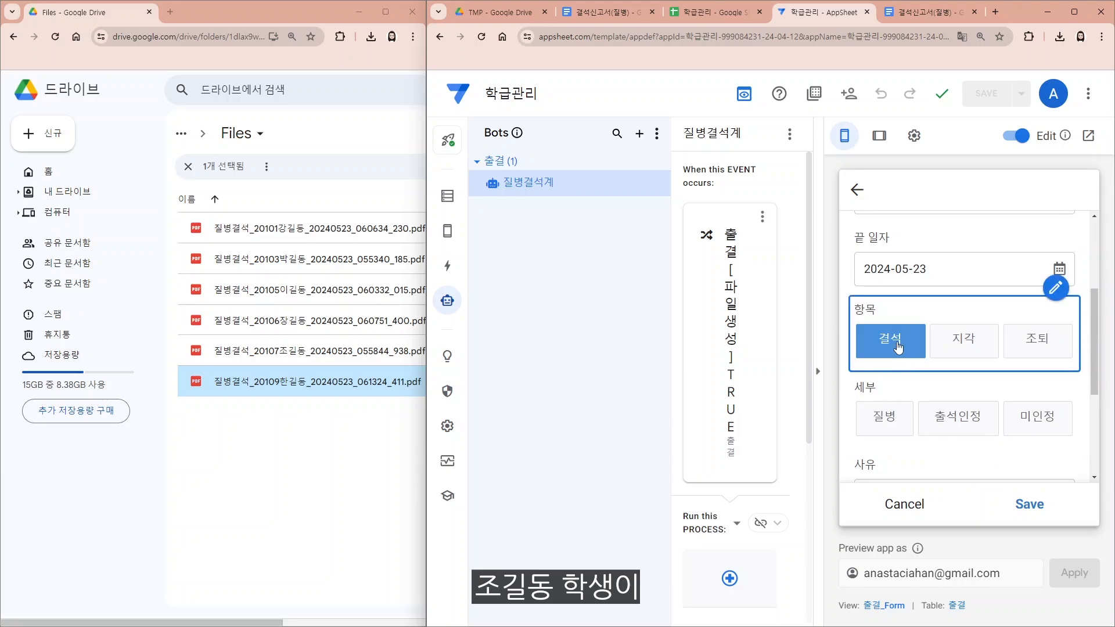
{"action": "left_click", "coordinate": [896, 415]}
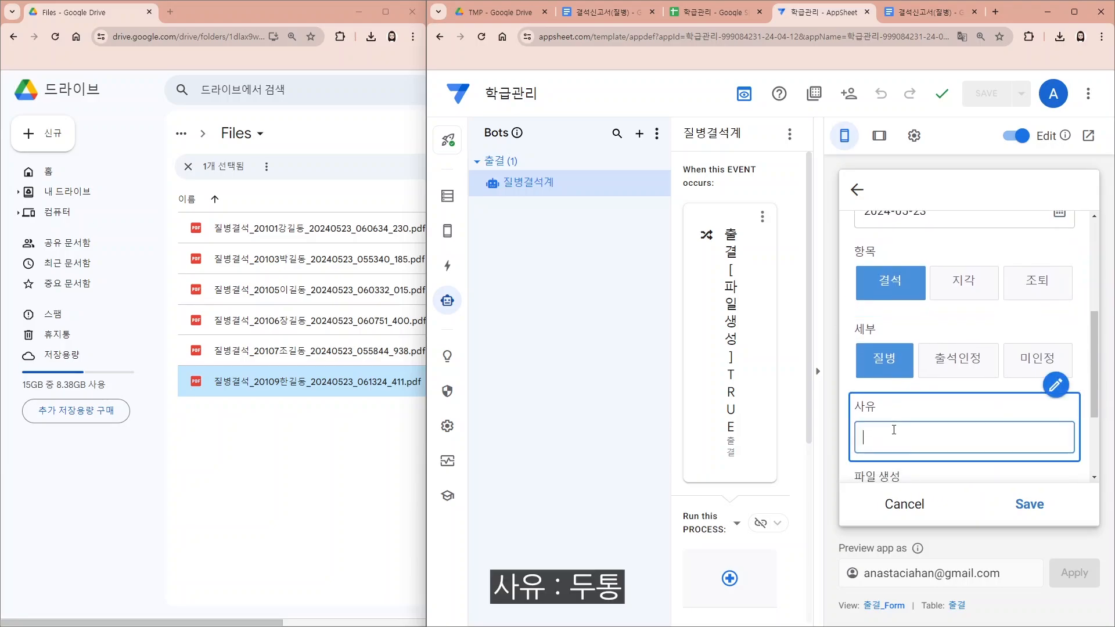
{"action": "type", "text": "두토"}
{"action": "key", "text": "Tab"}
{"action": "left_click", "coordinate": [1019, 397]}
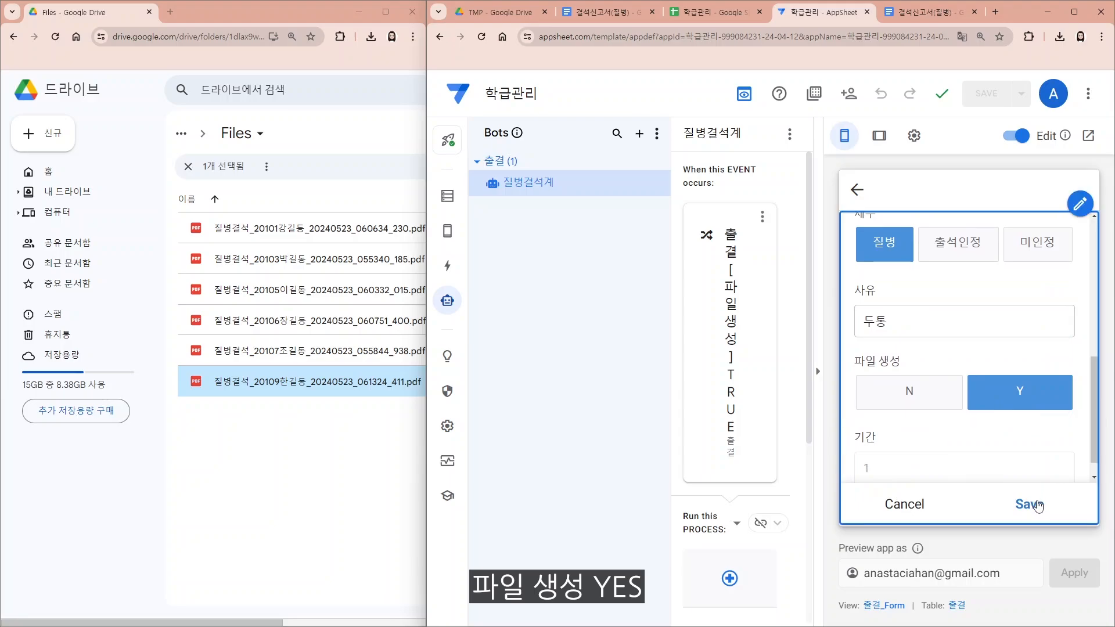
{"action": "left_click", "coordinate": [1037, 505]}
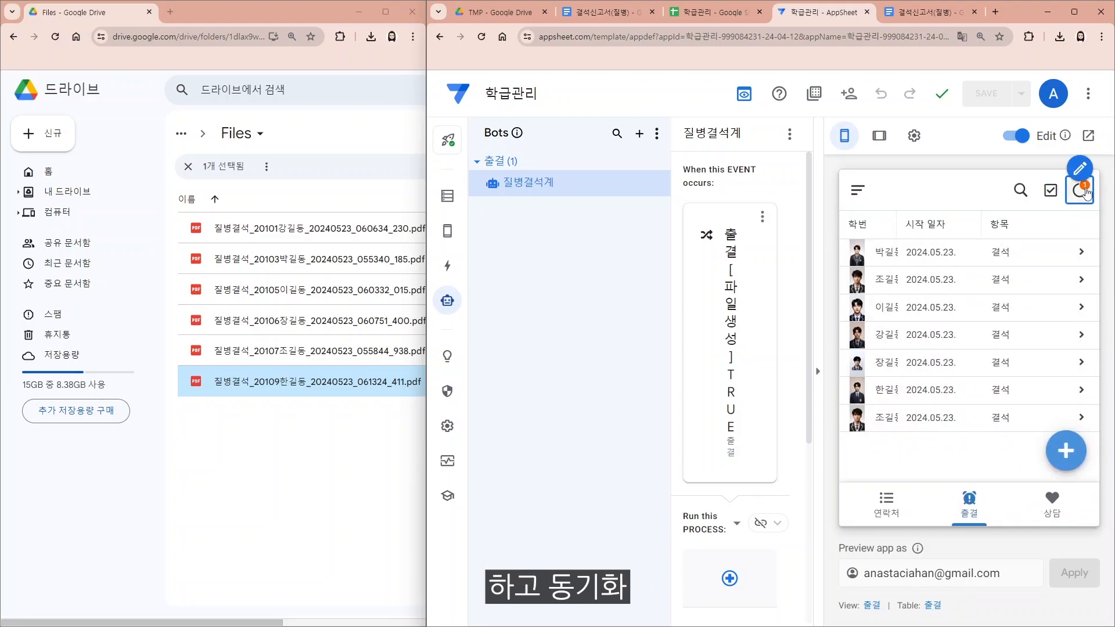
- Sync the app, open the newly generated 질병결석 PDF and check its student details, reason and absence dates
{"action": "left_click", "coordinate": [1086, 192]}
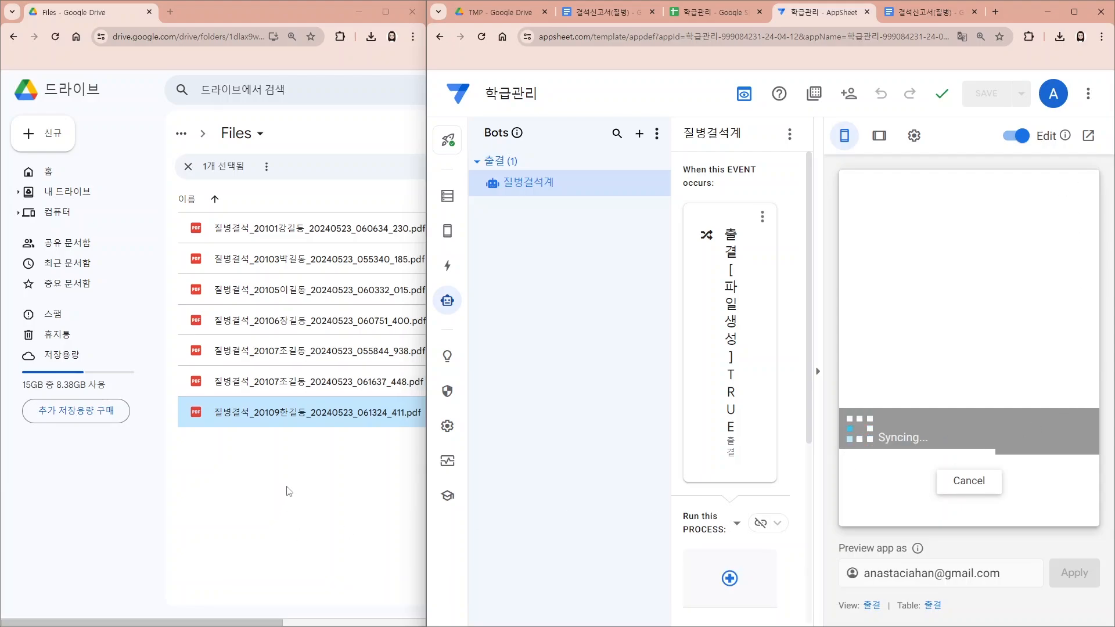
{"action": "double_click", "coordinate": [276, 383]}
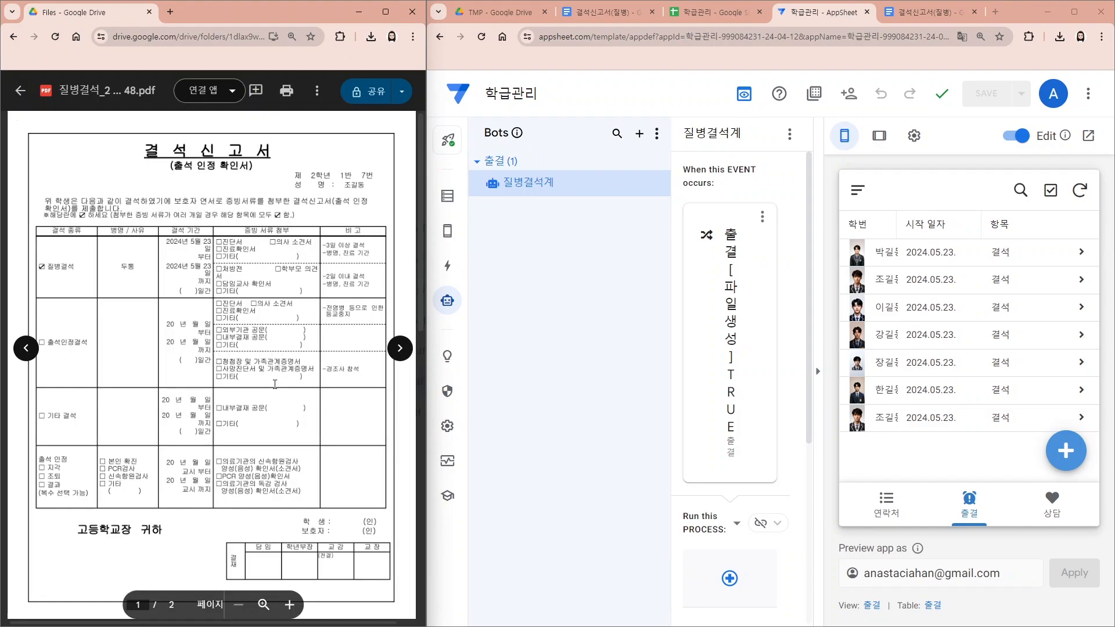
{"action": "left_click_drag", "start_coordinate": [294, 172], "coordinate": [367, 191]}
{"action": "left_click_drag", "start_coordinate": [61, 276], "coordinate": [202, 290]}
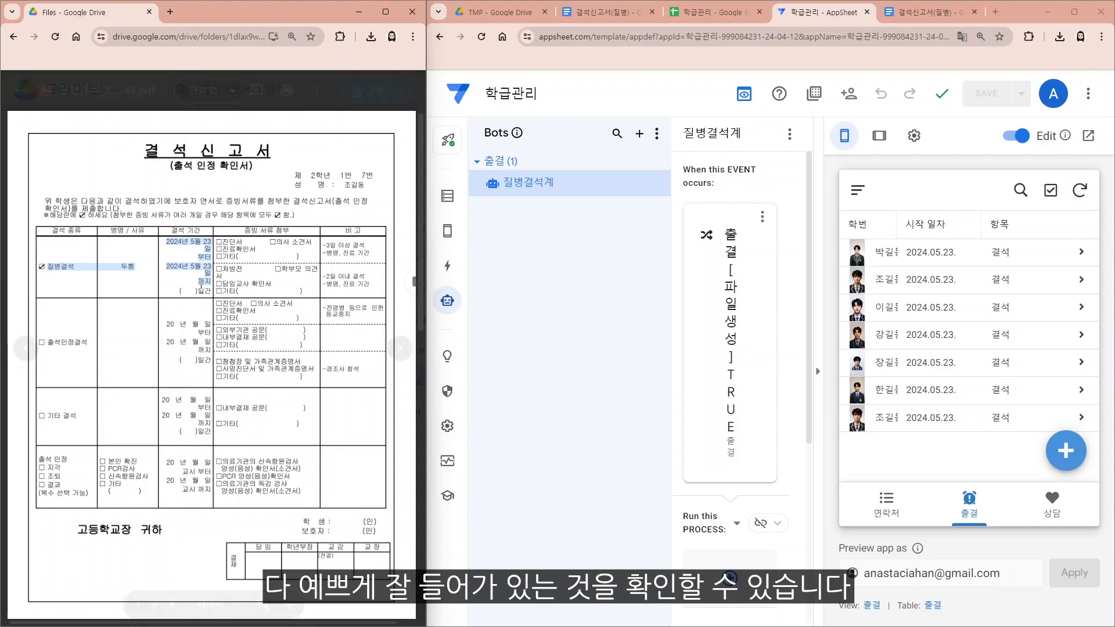
{"action": "left_click", "coordinate": [202, 291]}
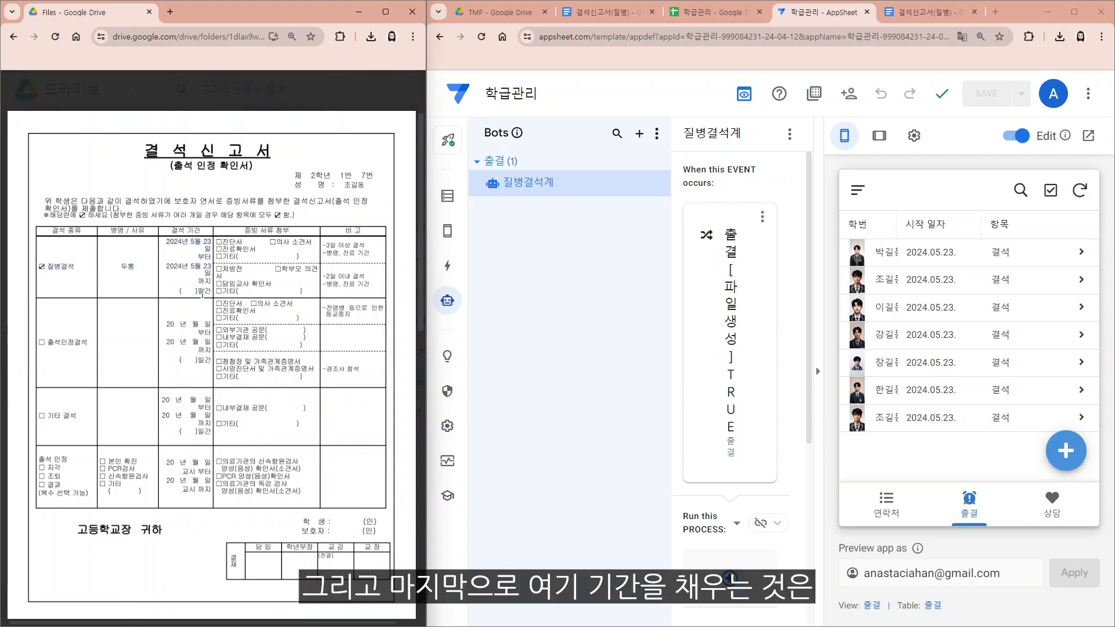
- Return to AppSheet's 출결 table data and examine the name, app formula and type of the virtual 기간 column
{"action": "left_click_drag", "start_coordinate": [186, 291], "coordinate": [211, 292]}
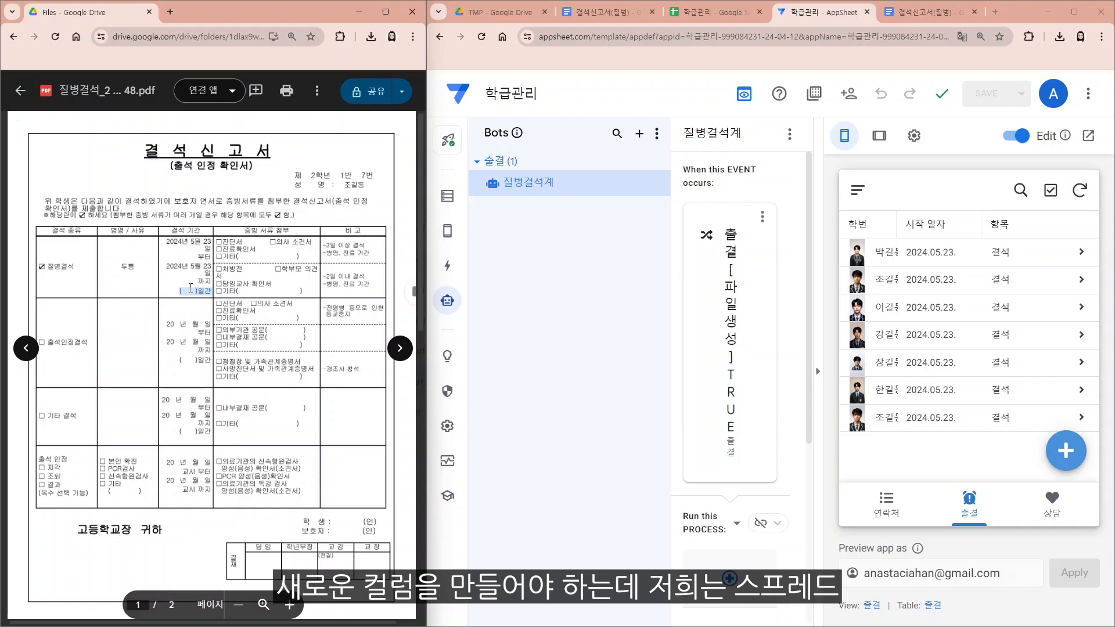
{"action": "left_click", "coordinate": [446, 198]}
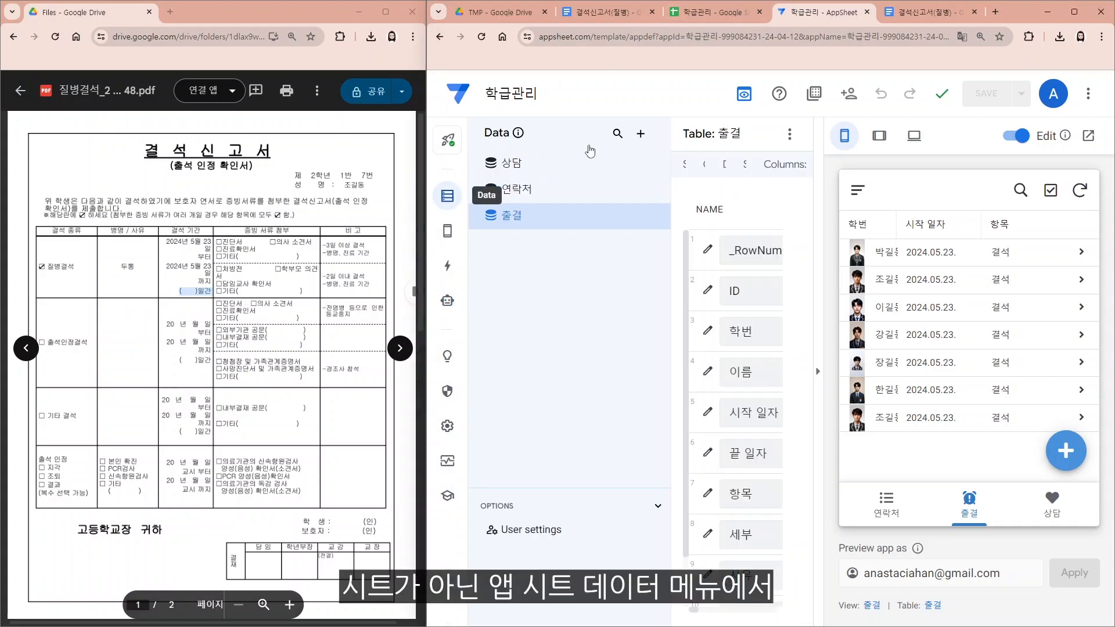
{"action": "left_click", "coordinate": [1074, 12]}
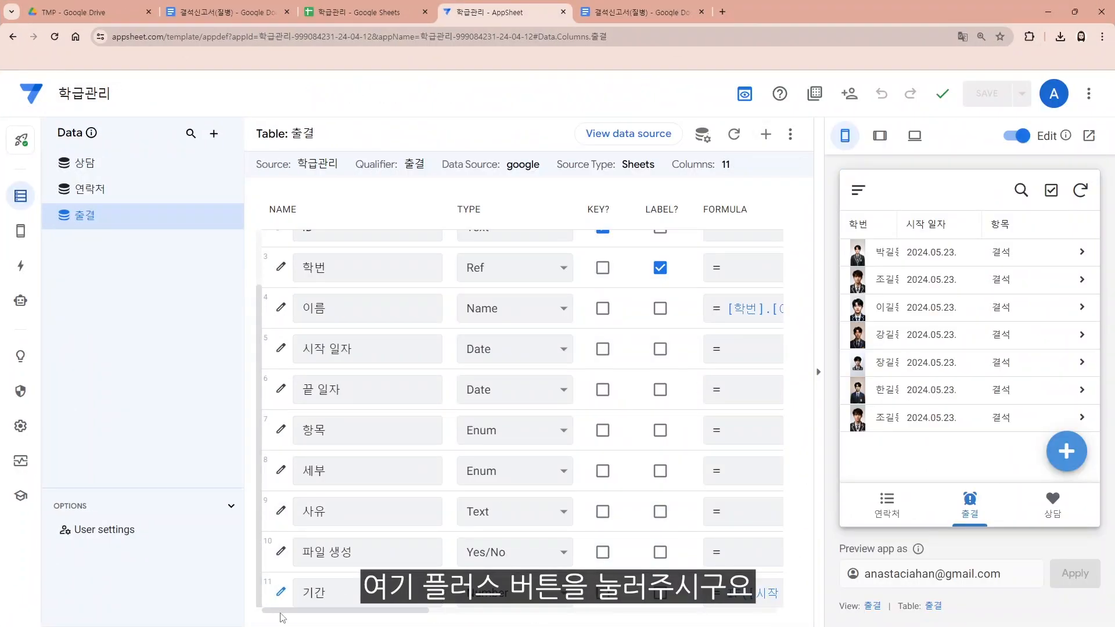
{"action": "left_click", "coordinate": [282, 595]}
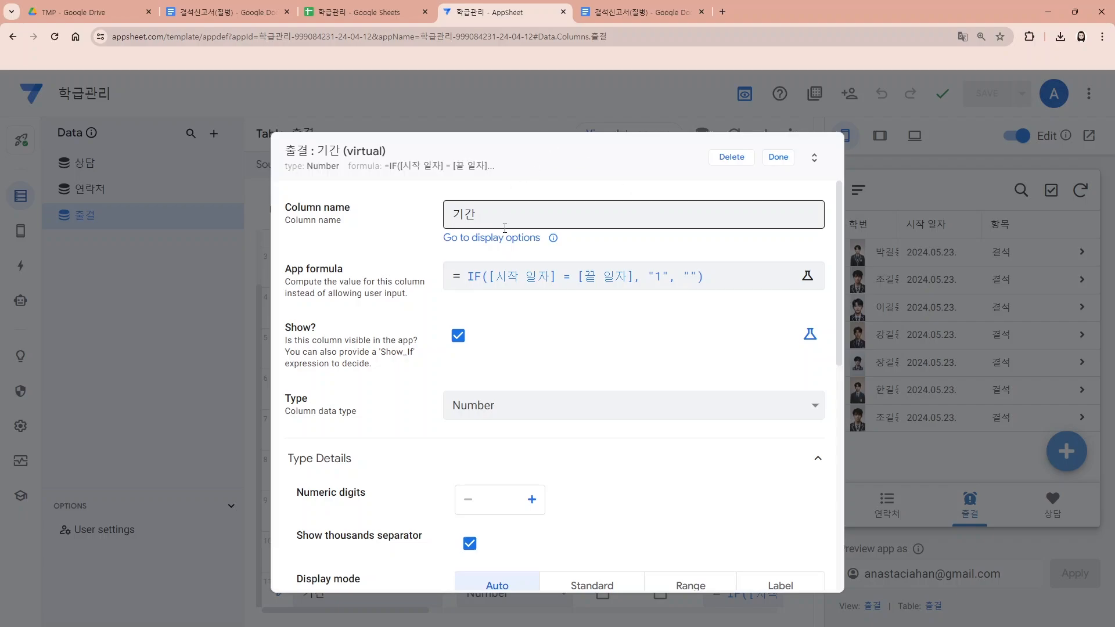
{"action": "left_click", "coordinate": [487, 216]}
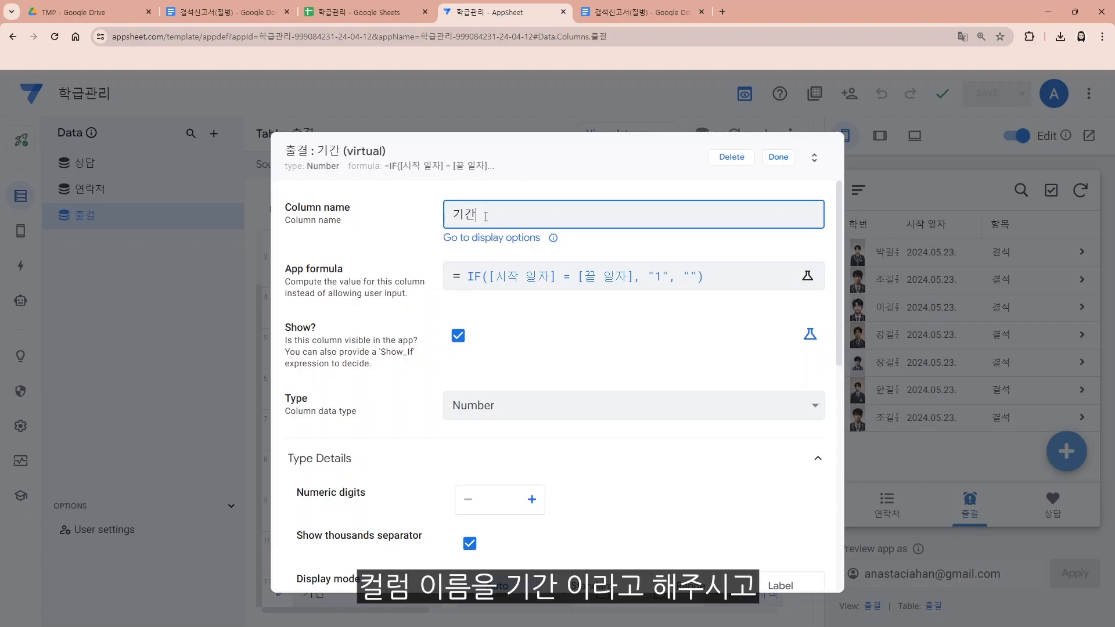
{"action": "left_click_drag", "start_coordinate": [486, 217], "coordinate": [450, 213]}
{"action": "left_click", "coordinate": [512, 219]}
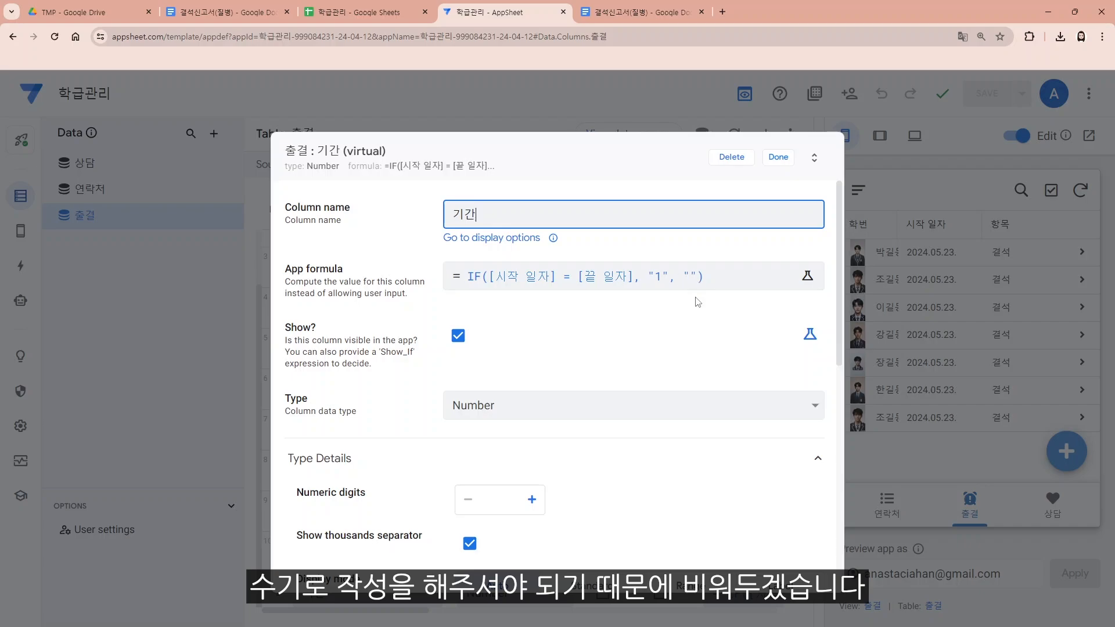
{"action": "left_click", "coordinate": [774, 161]}
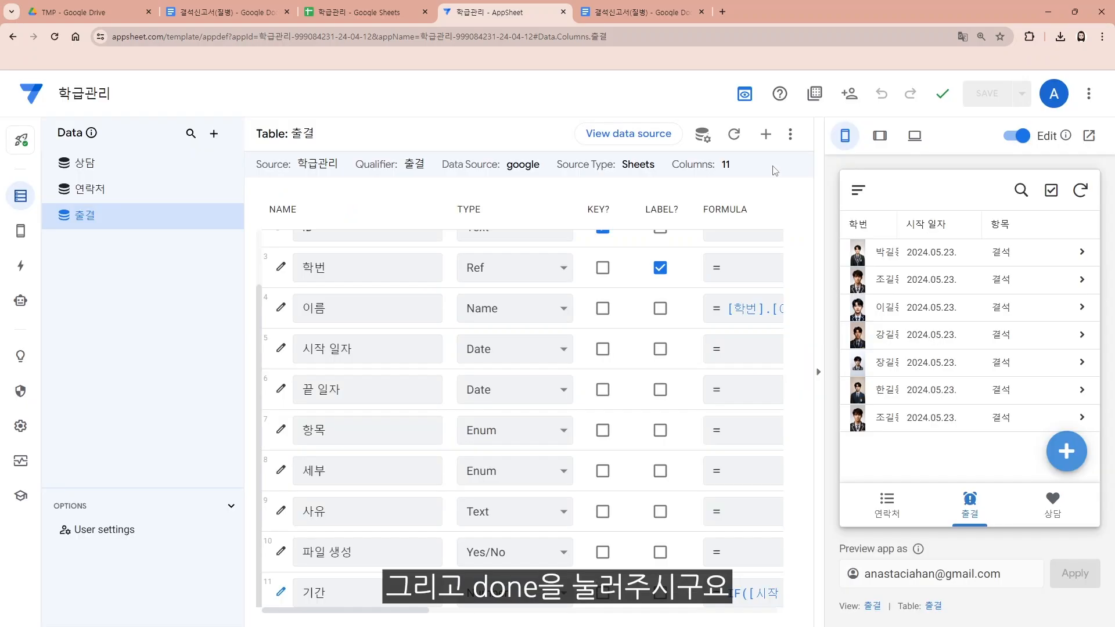
- In the Google Docs template, replace the blank inside the parentheses before 일간 in the 질병결석 row with <<[기간]>>
{"action": "left_click", "coordinate": [607, 16]}
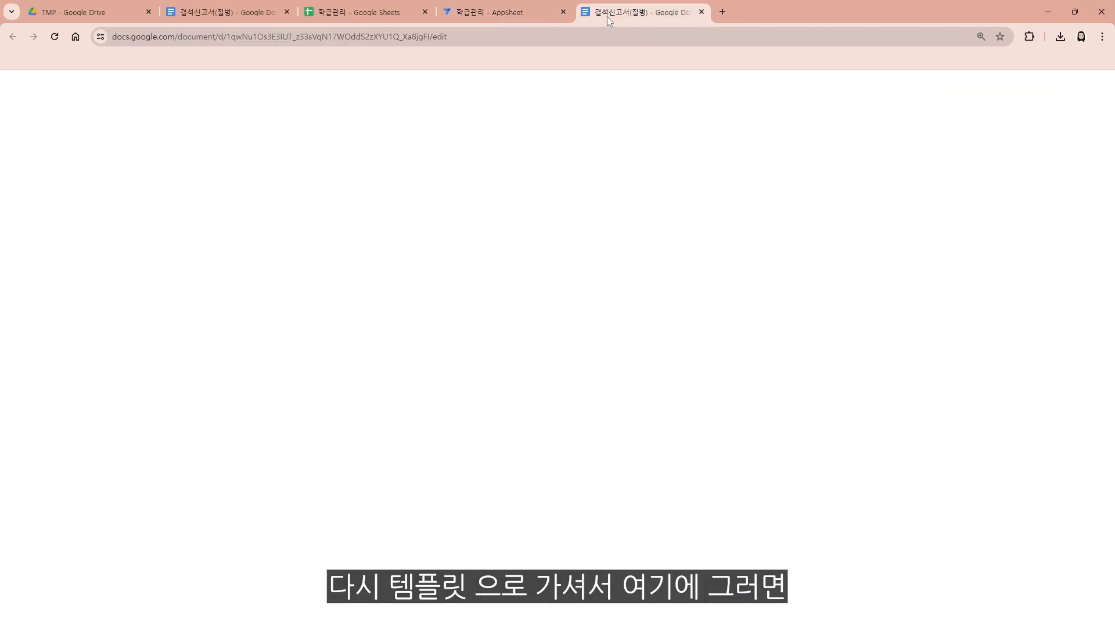
{"action": "scroll", "coordinate": [587, 422], "scroll_direction": "down", "scroll_amount": 2}
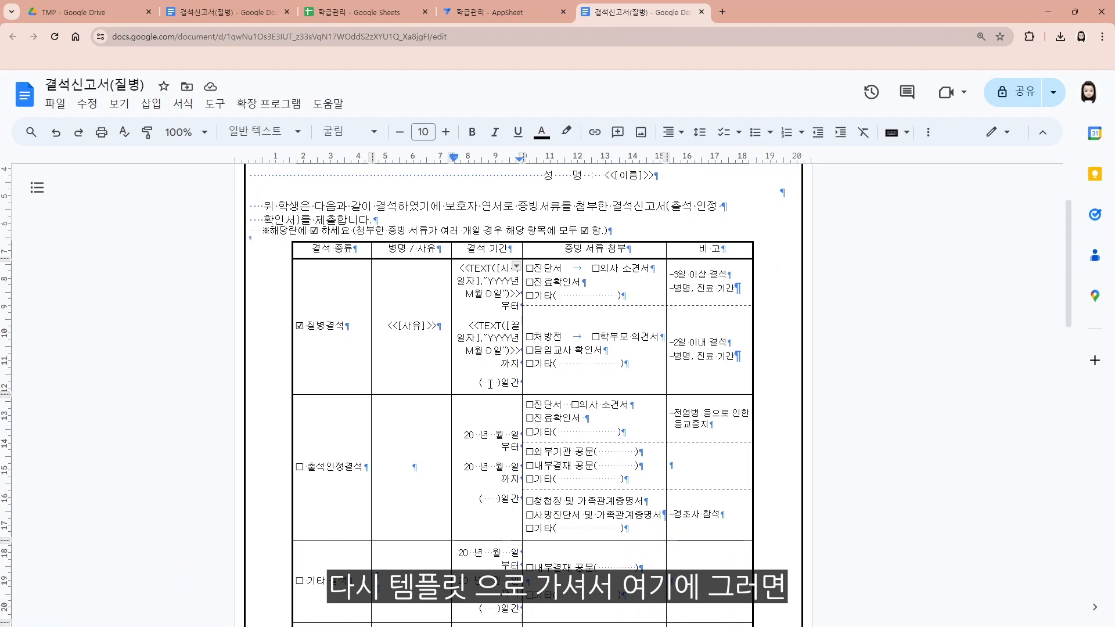
{"action": "left_click", "coordinate": [491, 384]}
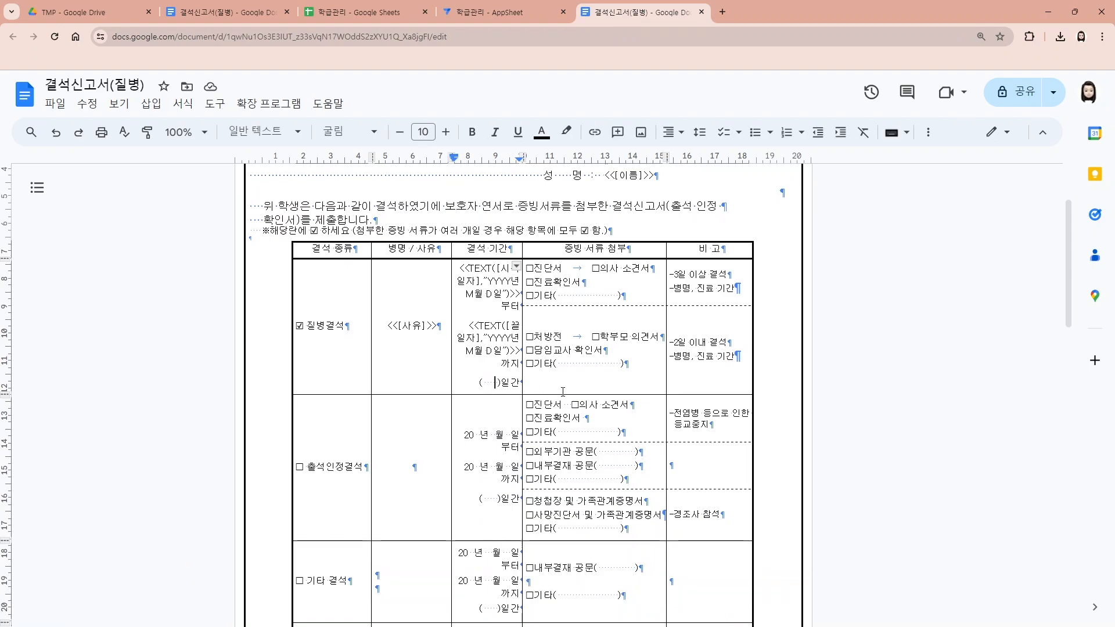
{"action": "key", "text": "BackSpace"}
{"action": "key", "text": "BackSpace"}
{"action": "type", "text": "기간"}
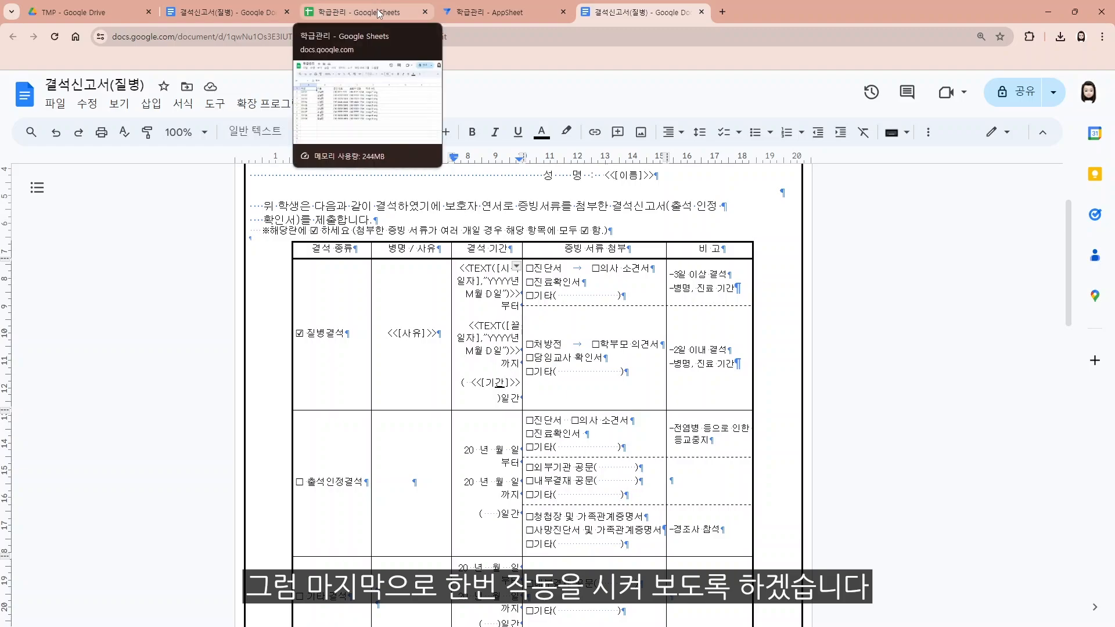
- Start a new 출결 record in the AppSheet preview and choose the student listed just below 이길동's entry in the 학번 list
{"action": "left_click", "coordinate": [453, 12]}
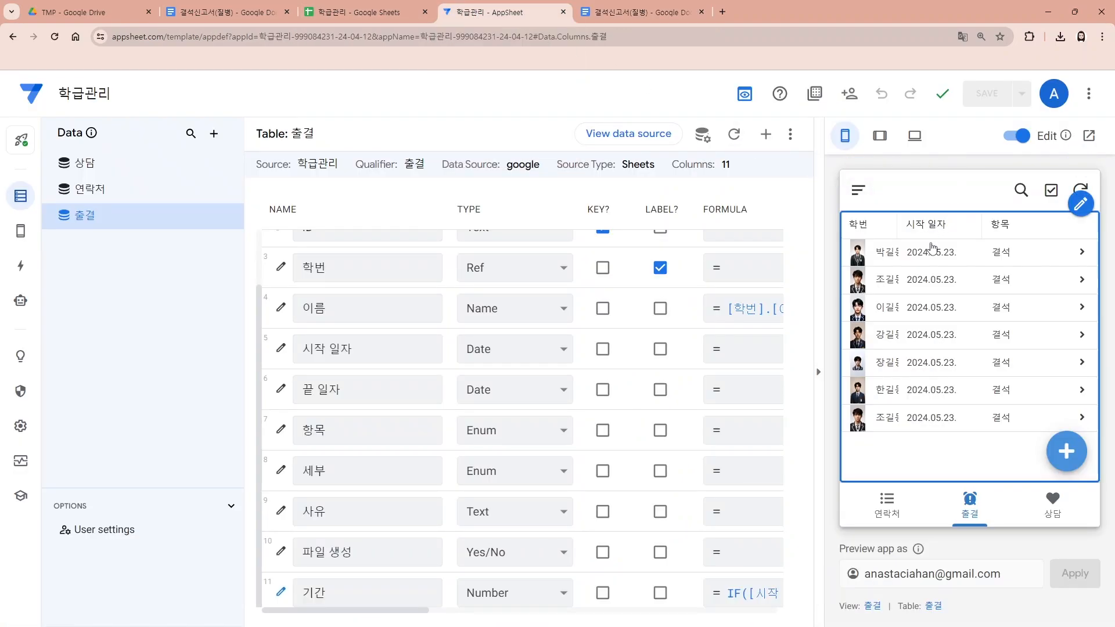
{"action": "left_click", "coordinate": [1065, 465]}
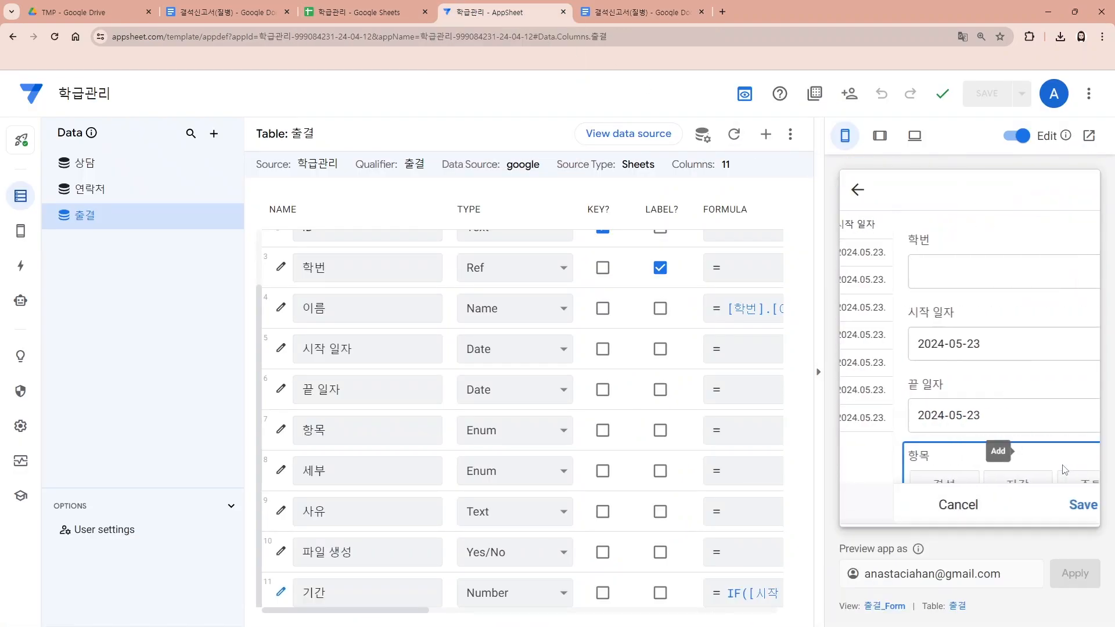
{"action": "left_click", "coordinate": [950, 274]}
{"action": "scroll", "coordinate": [966, 389], "scroll_direction": "down", "scroll_amount": 4}
{"action": "left_click", "coordinate": [966, 392]}
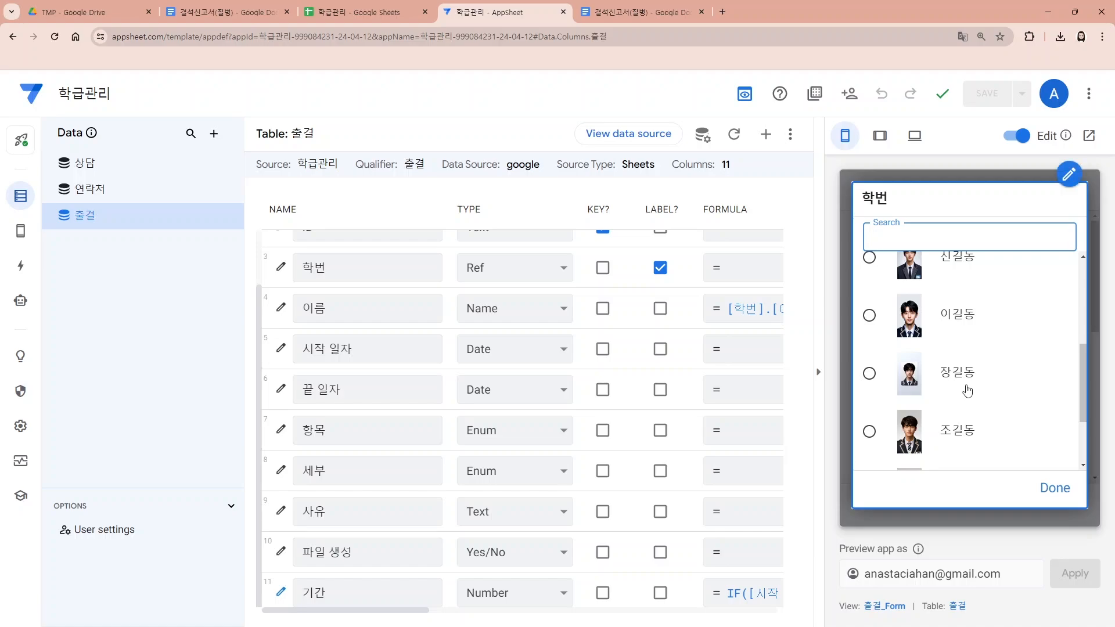
- Set 항목 to 결석, 세부 to 질병, 사유 to 감기 and 파일 생성 to Y, and save the record
{"action": "left_click", "coordinate": [895, 395]}
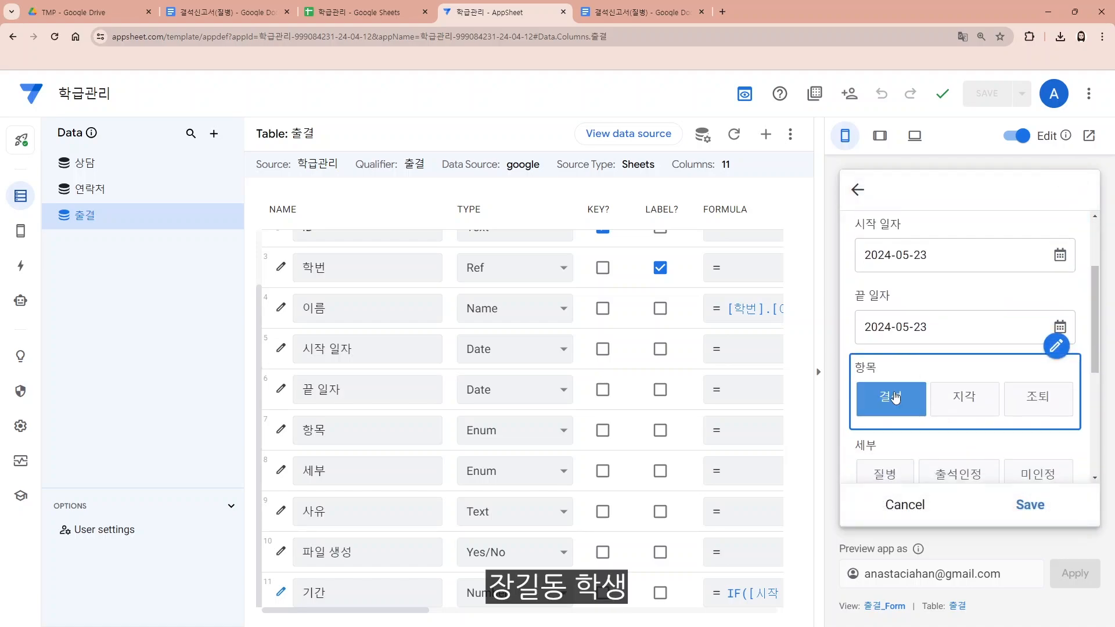
{"action": "left_click", "coordinate": [888, 357]}
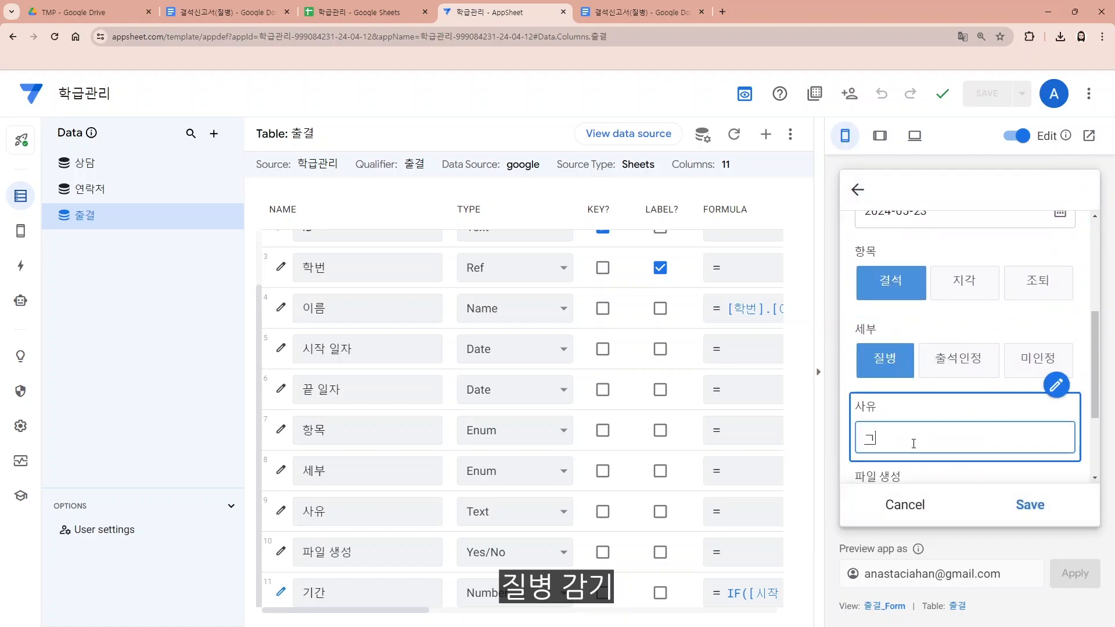
{"action": "type", "text": "감기"}
{"action": "key", "text": "Return"}
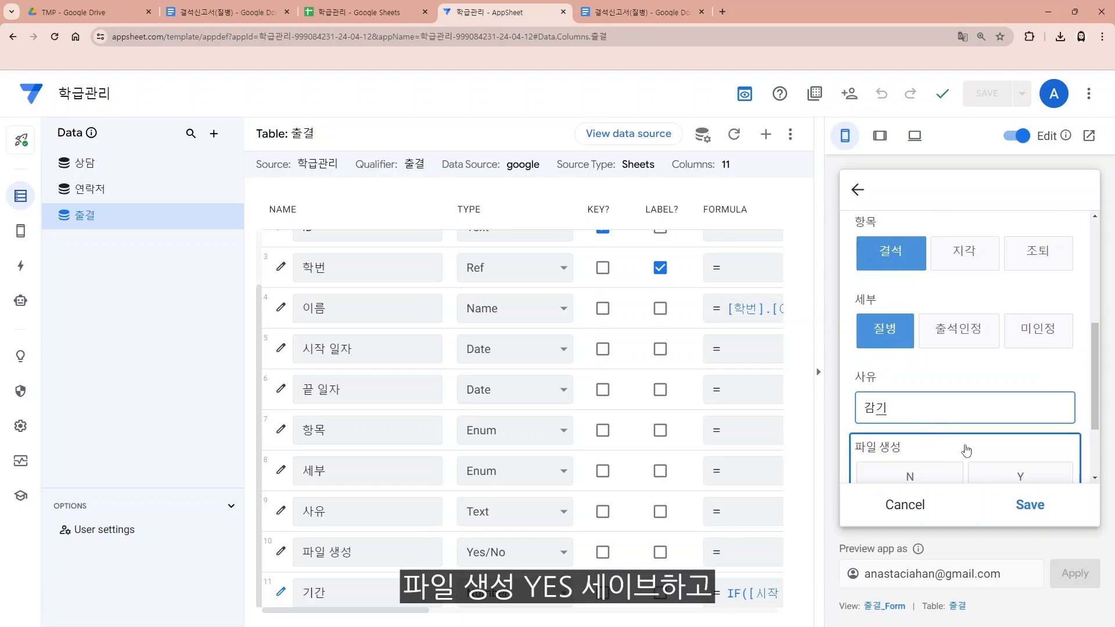
{"action": "left_click", "coordinate": [995, 452]}
{"action": "left_click", "coordinate": [1031, 505]}
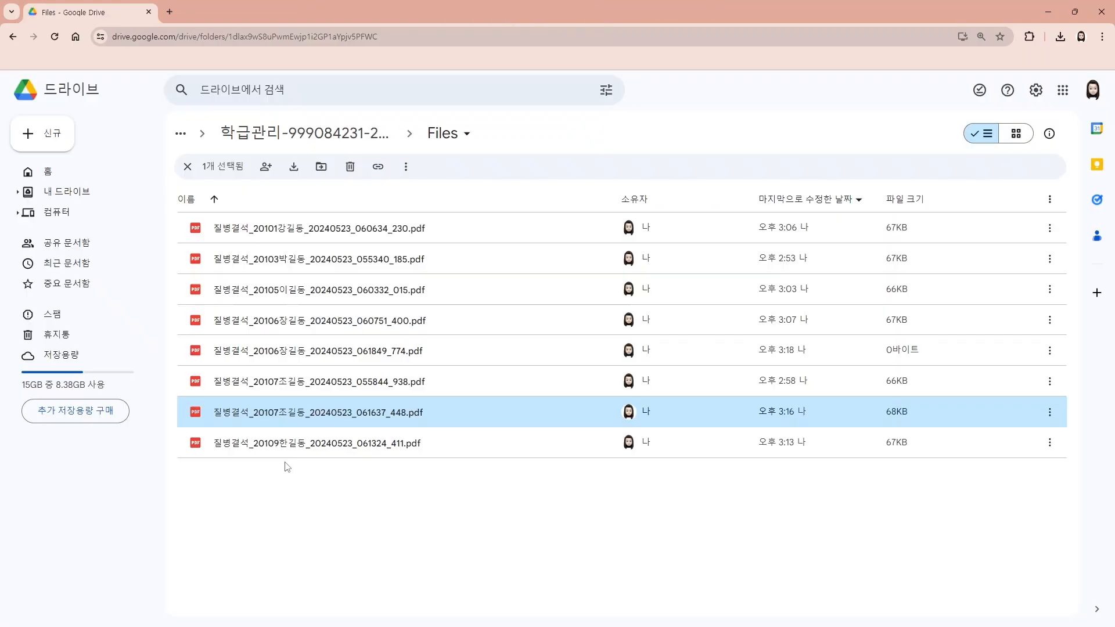
- Open the newly generated 질병결석 PDF in Drive's Files folder, check the number of days before 일간, and leave Drive
{"action": "double_click", "coordinate": [339, 366]}
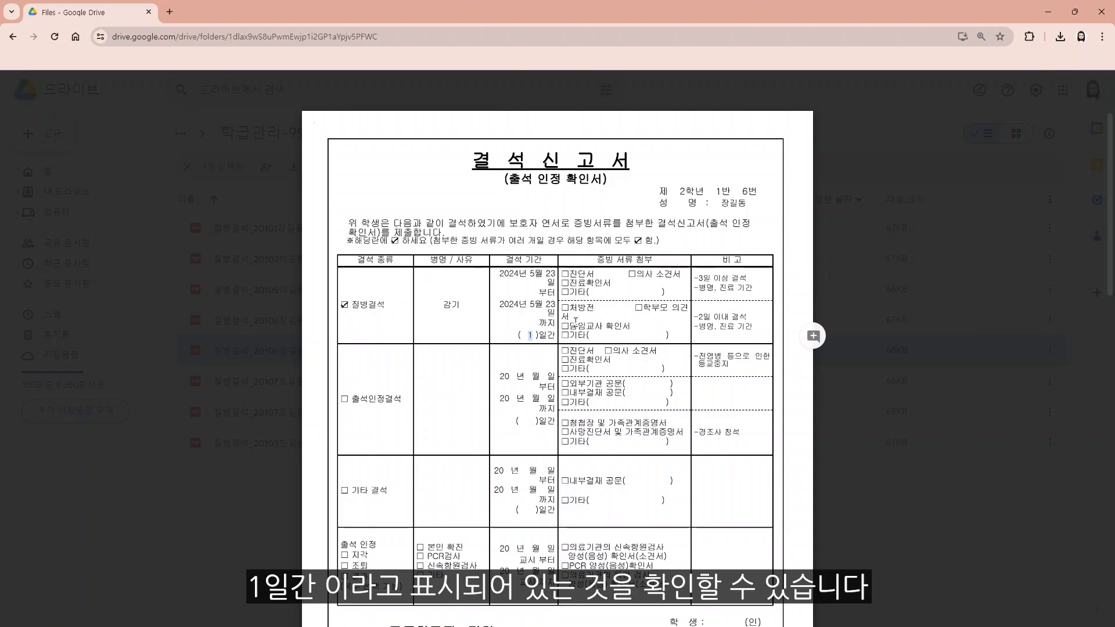
{"action": "key", "text": "Escape"}
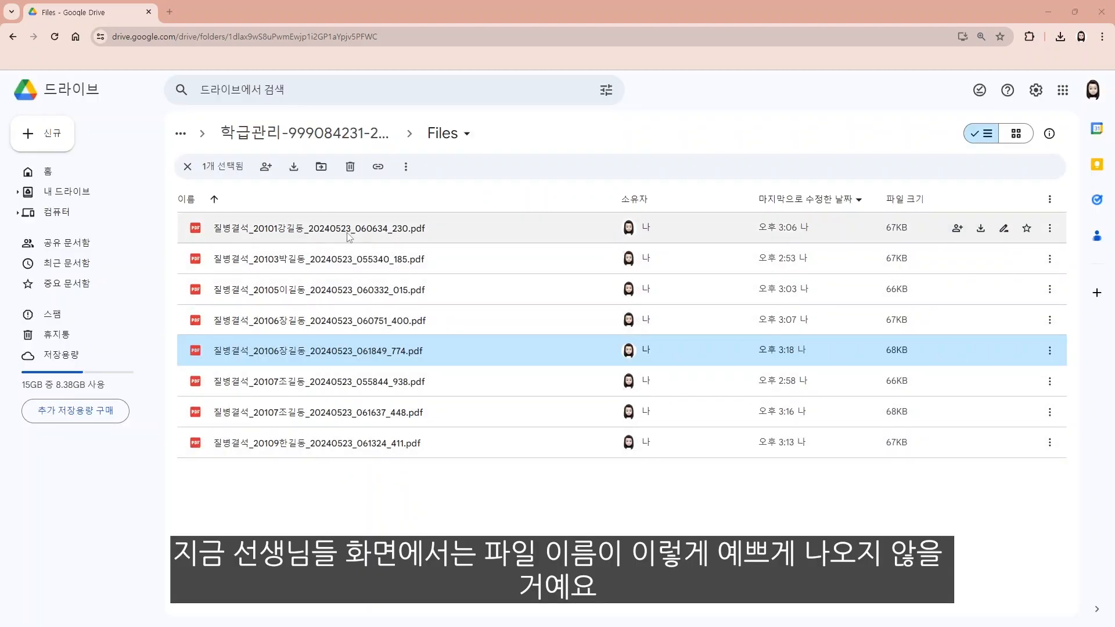
{"action": "left_click", "coordinate": [1047, 13]}
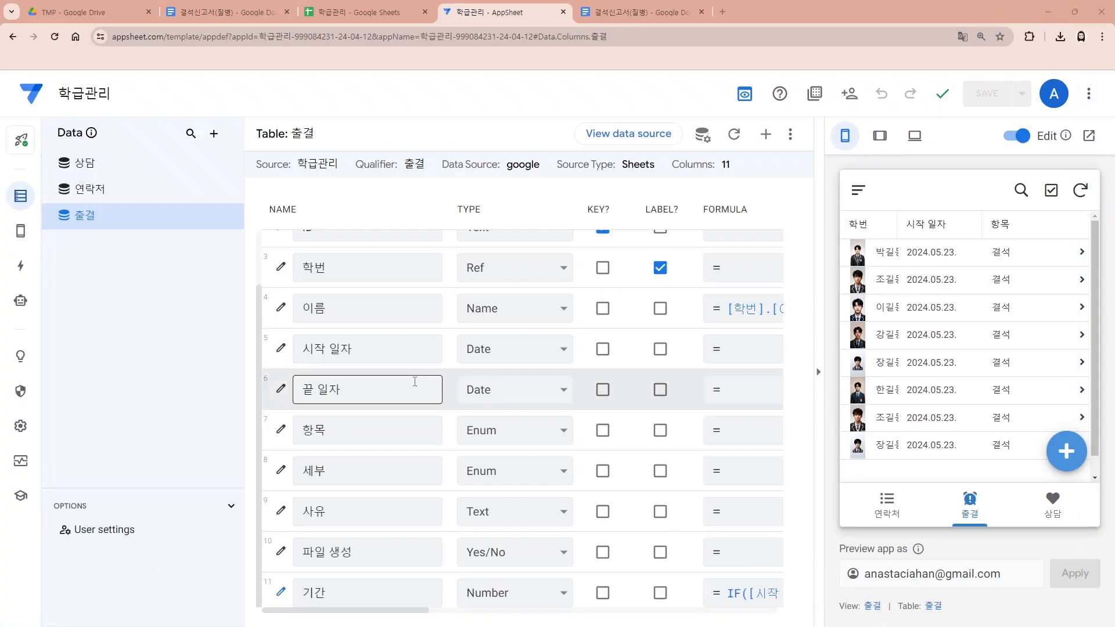
- Open the File Name Prefix expression of the 질병 결석계 생성 task in the 질병결석계 bot
{"action": "left_click", "coordinate": [21, 301]}
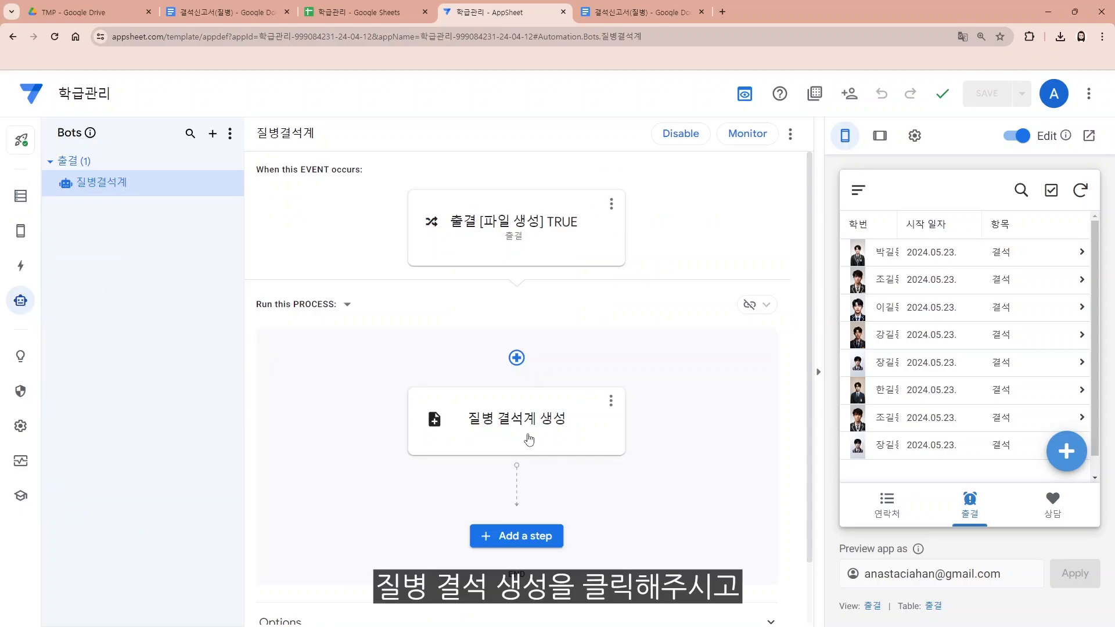
{"action": "left_click", "coordinate": [528, 440]}
{"action": "scroll", "coordinate": [901, 407], "scroll_direction": "down", "scroll_amount": 5}
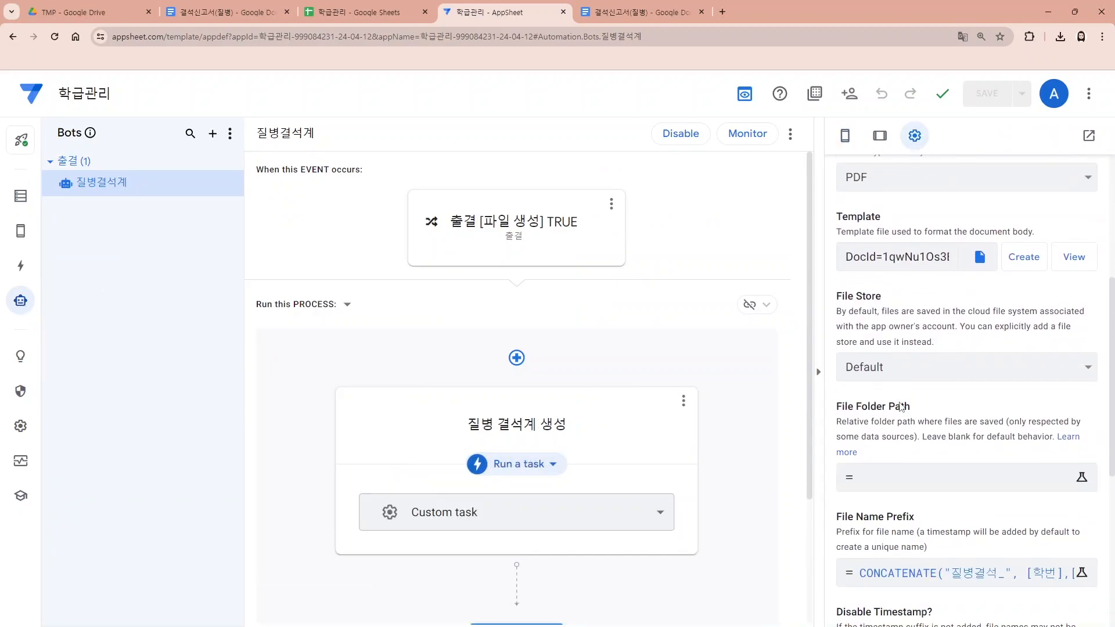
{"action": "scroll", "coordinate": [901, 406], "scroll_direction": "down", "scroll_amount": 2}
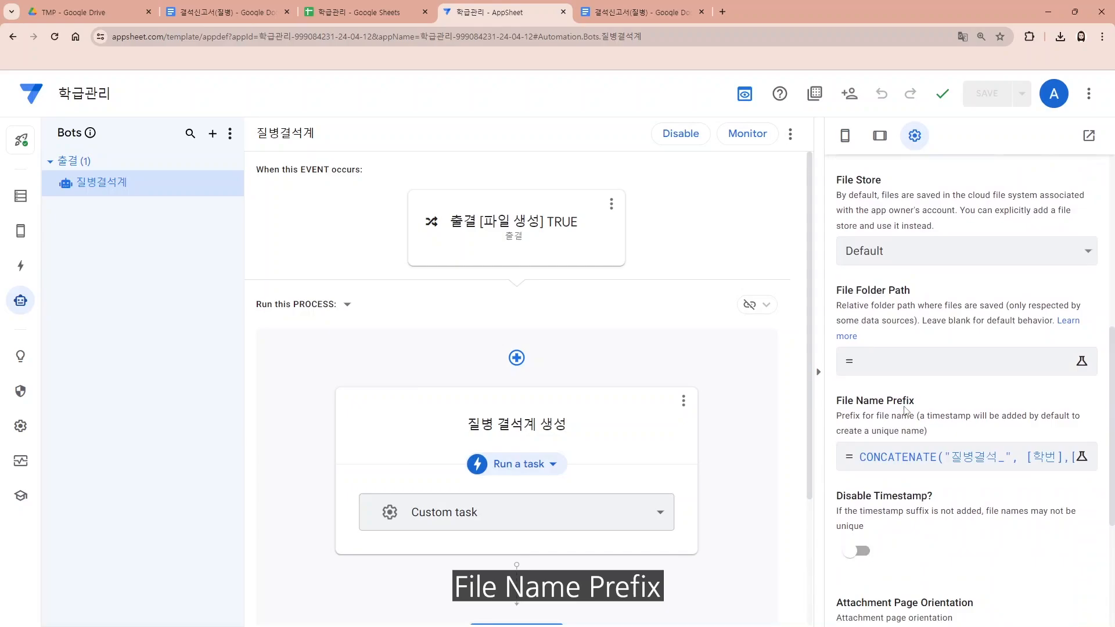
{"action": "left_click", "coordinate": [981, 457]}
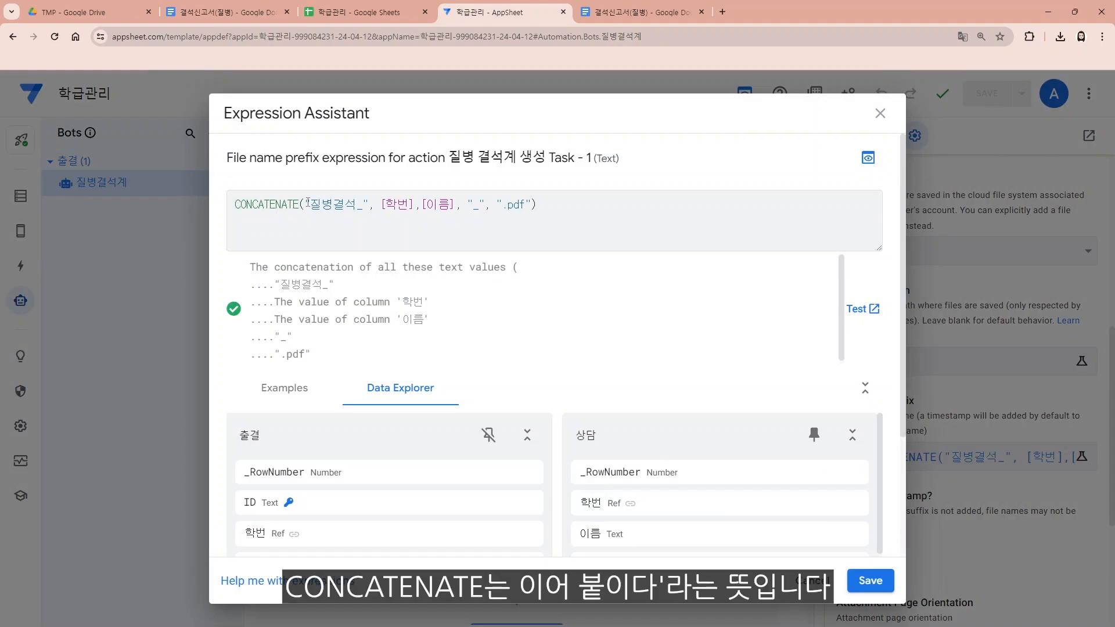
- Save the prefix expression CONCATENATE("질병결석_", [학번],[이름], "_", ".pdf"), save the app and return to the mobile preview
{"action": "left_click_drag", "start_coordinate": [307, 204], "coordinate": [522, 205]}
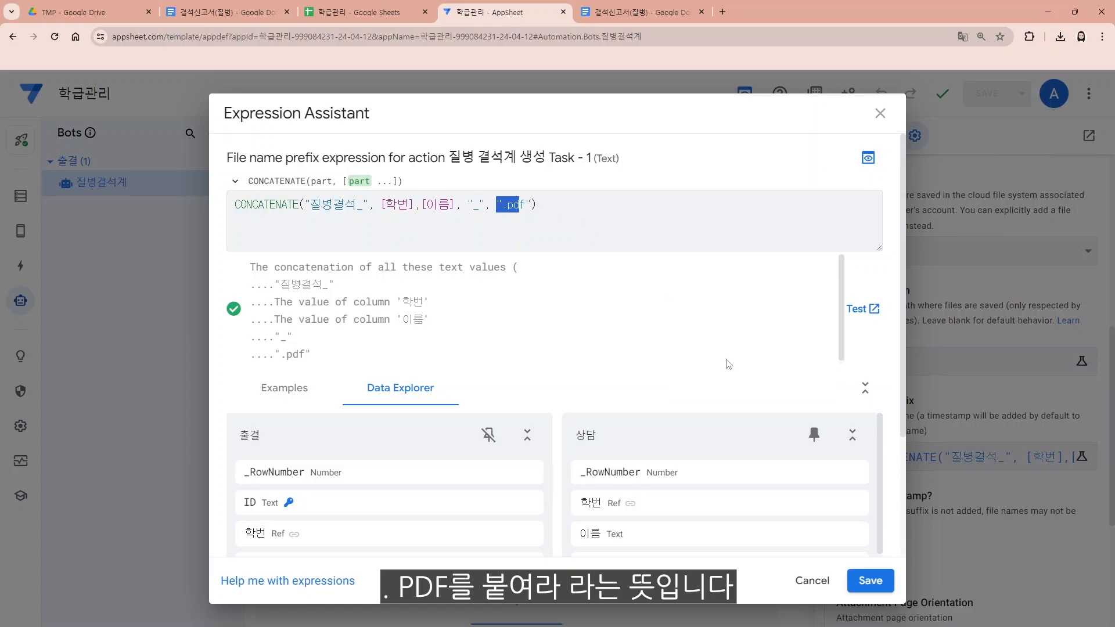
{"action": "left_click", "coordinate": [871, 581]}
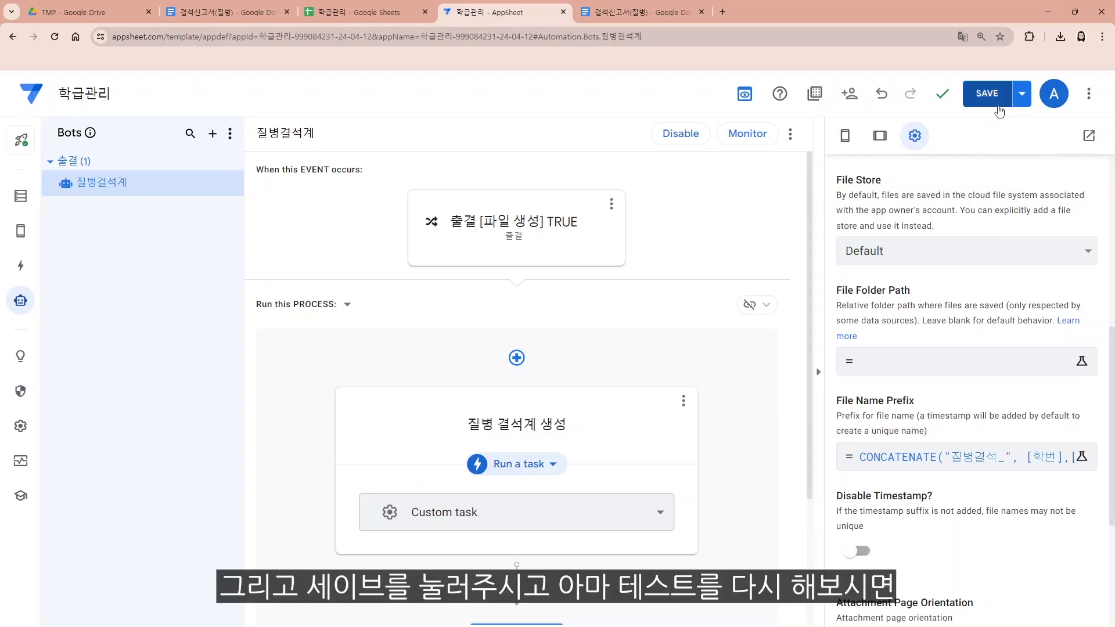
{"action": "left_click", "coordinate": [988, 93]}
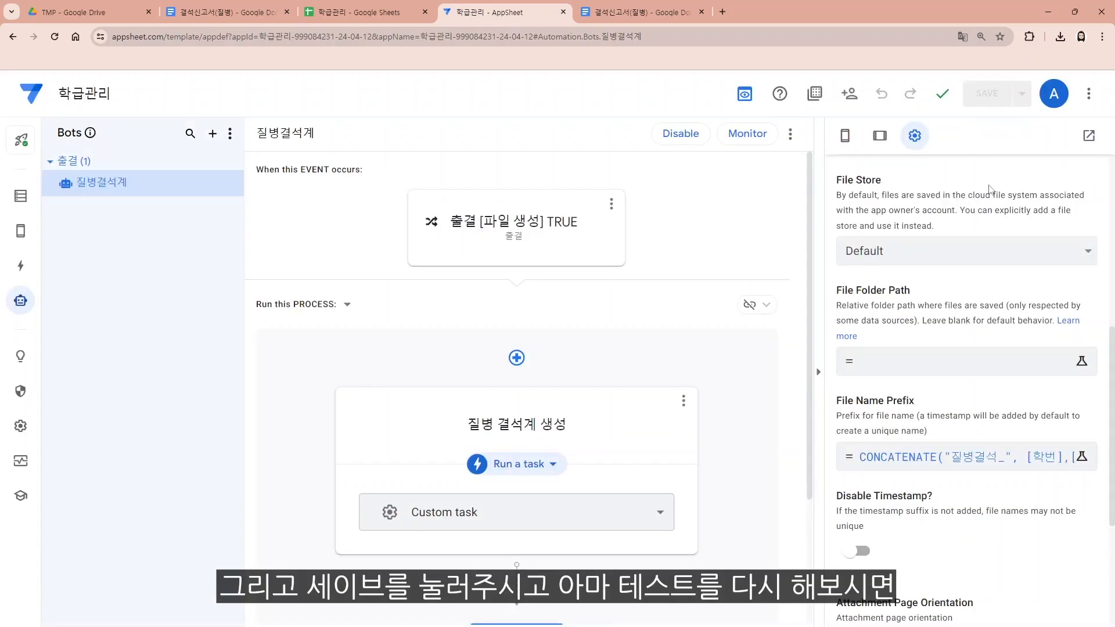
{"action": "left_click", "coordinate": [853, 141]}
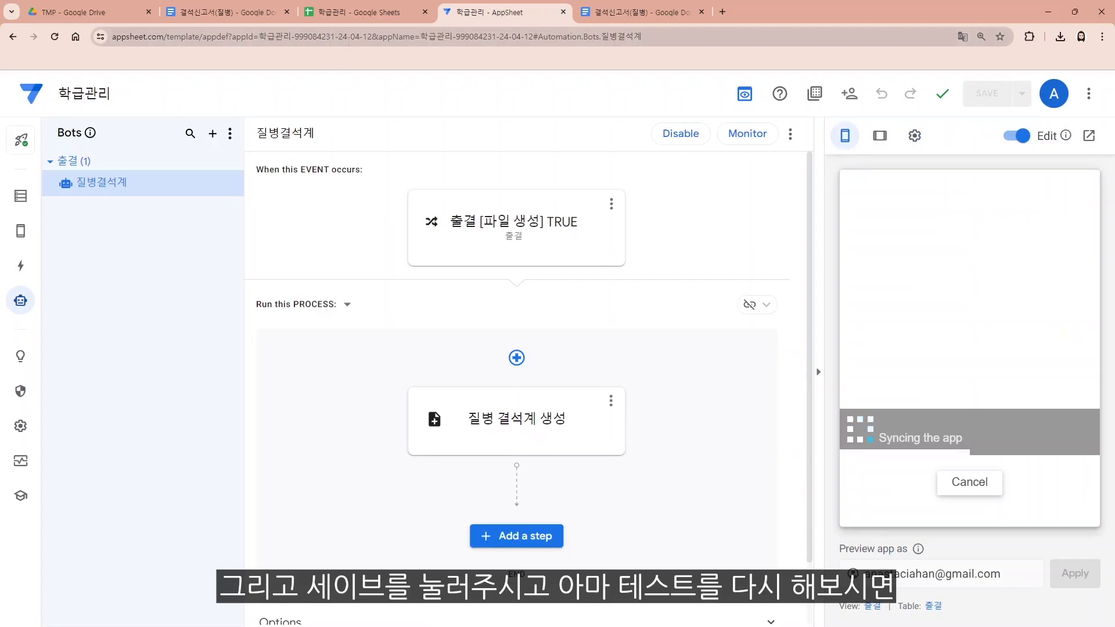